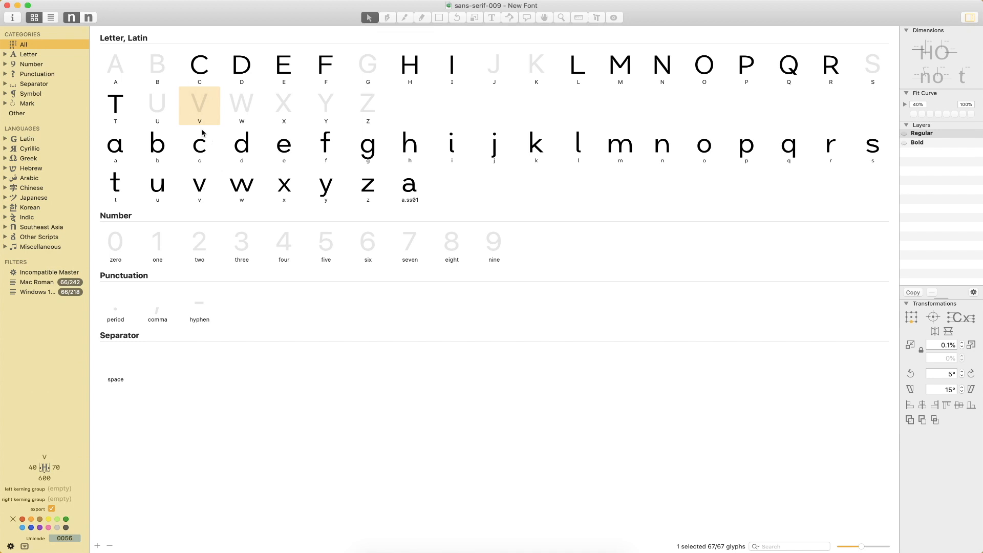
- Open the V glyph for editing and insert a lowercase v before it as reference
double_click(204, 106)
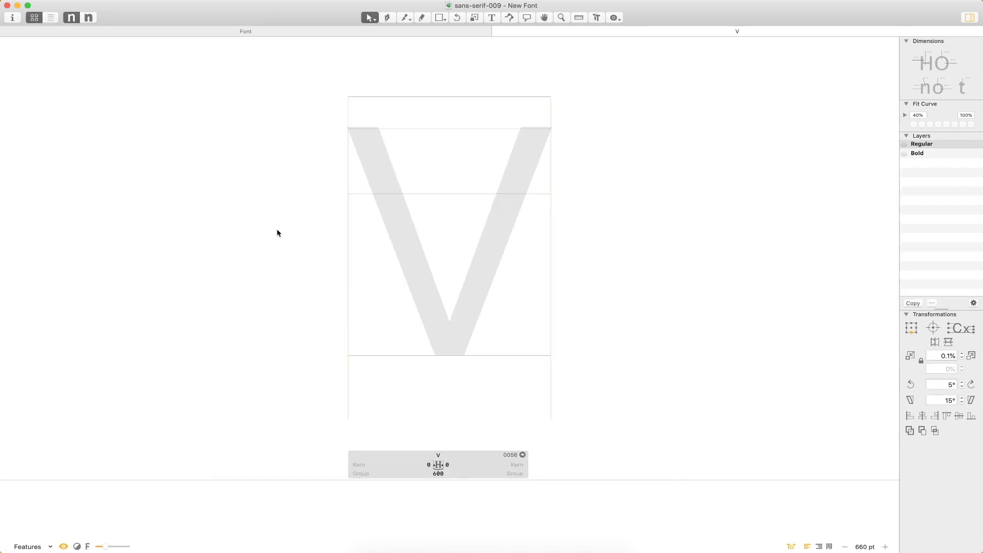
type("tv")
key("Escape")
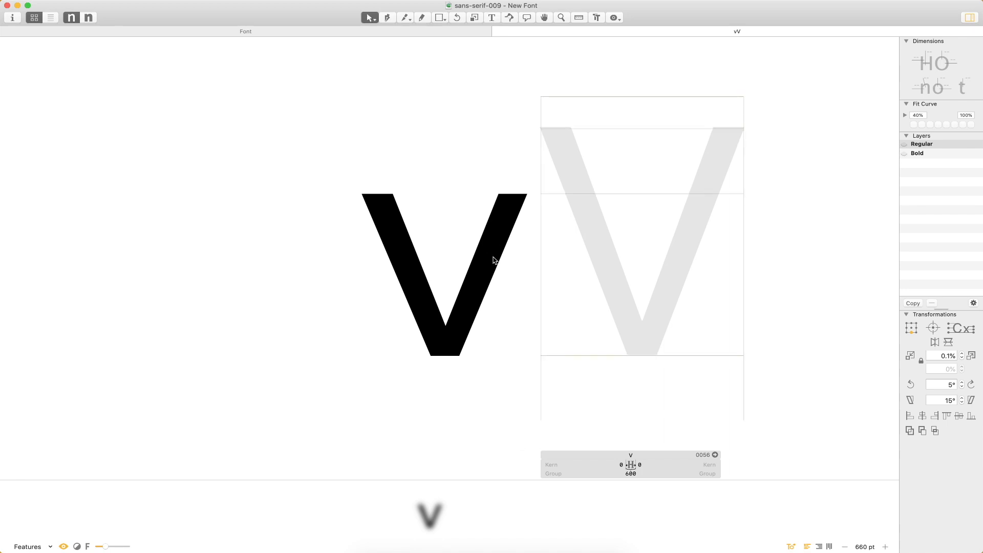
- Copy the complete outline of the lowercase v into the empty capital V glyph
double_click(493, 263)
left_click_drag(555, 156, 307, 392)
double_click(658, 226)
key("super+v")
key("space")
left_click_drag(704, 169, 542, 195)
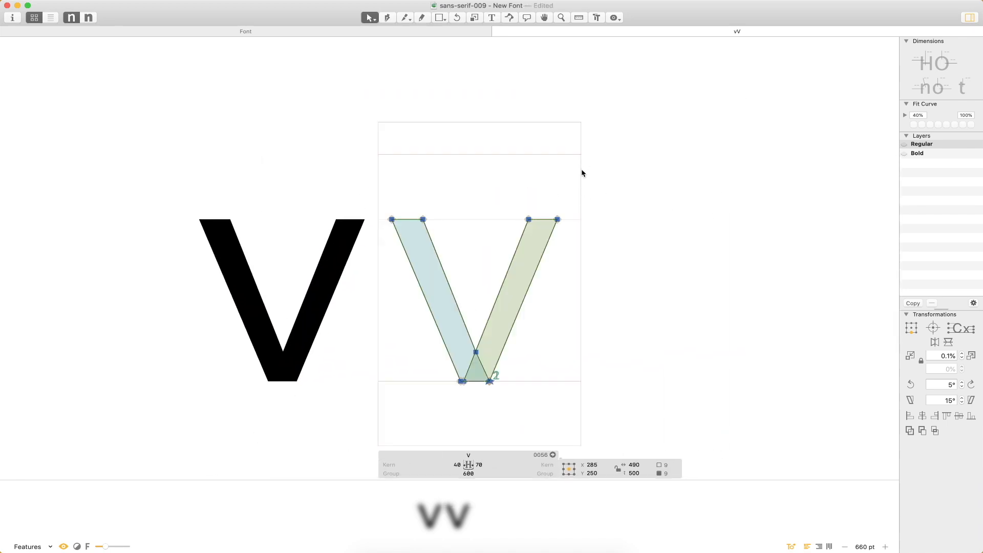
- Insert an M before the V for comparison and raise the V's top nodes to cap height, Y 700
type("t")
type("M")
key("Escape")
key("space")
left_click_drag(745, 166, 522, 157)
left_click_drag(451, 191, 637, 146)
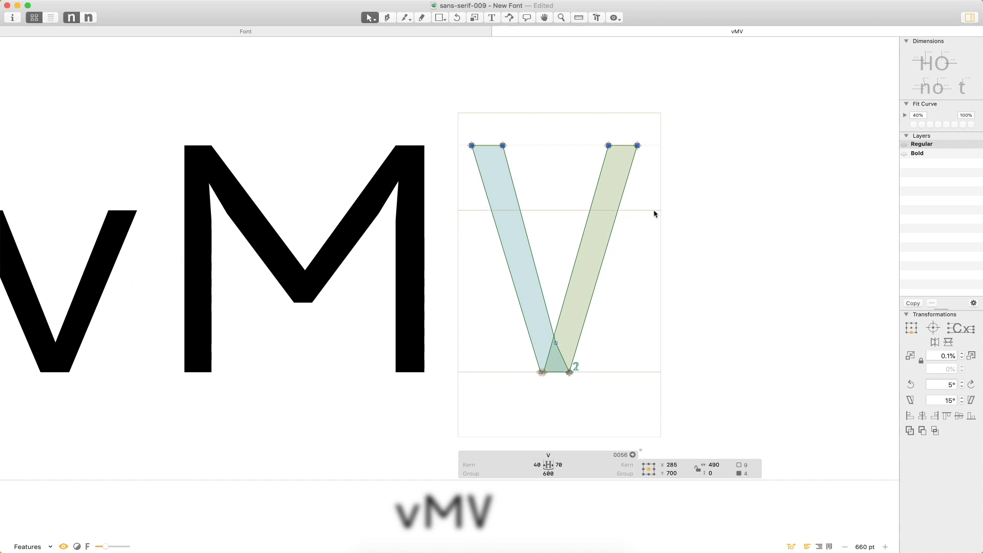
- Insert an O between the M and the V as a width reference
key("space")
type("t")
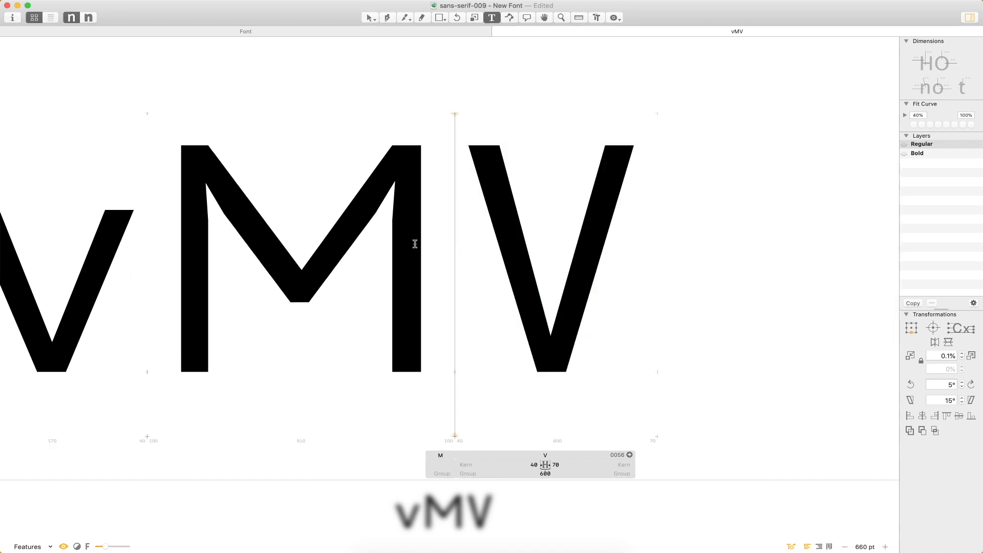
type("O")
key("Escape")
key("space")
left_click_drag(631, 168, 442, 160)
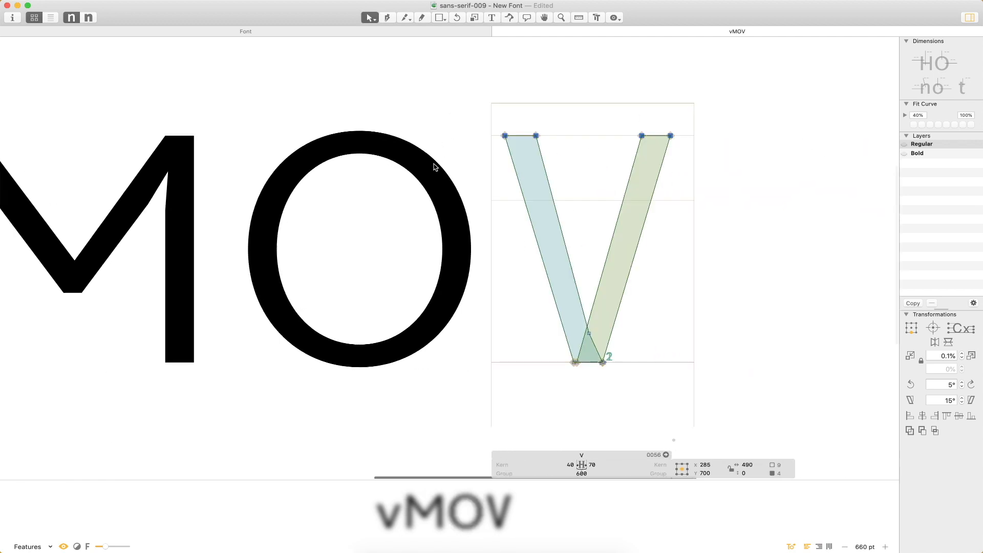
- Try pasting the O's outer contour into the V as a width guide, and undo it
double_click(437, 167)
double_click(435, 169)
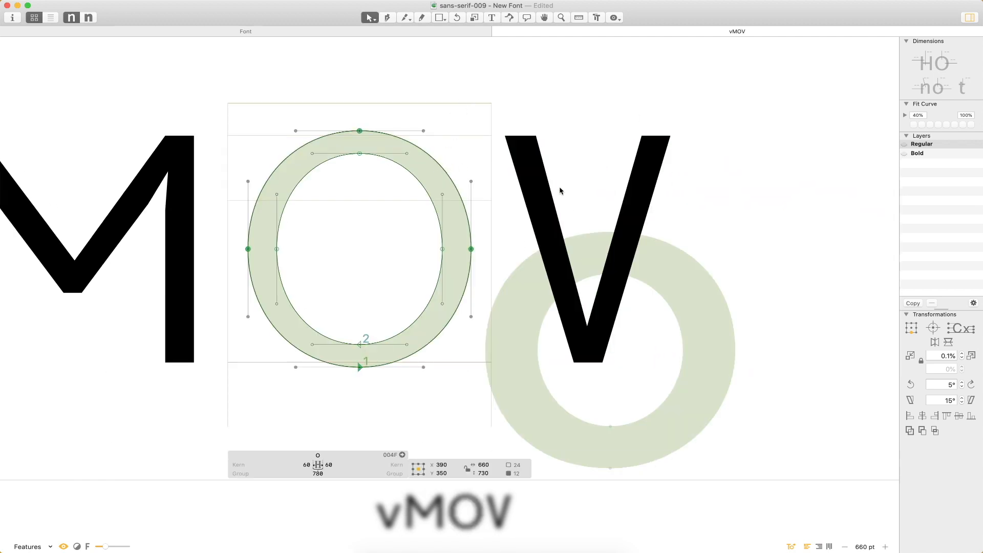
key("super+c")
double_click(575, 204)
key("super+v")
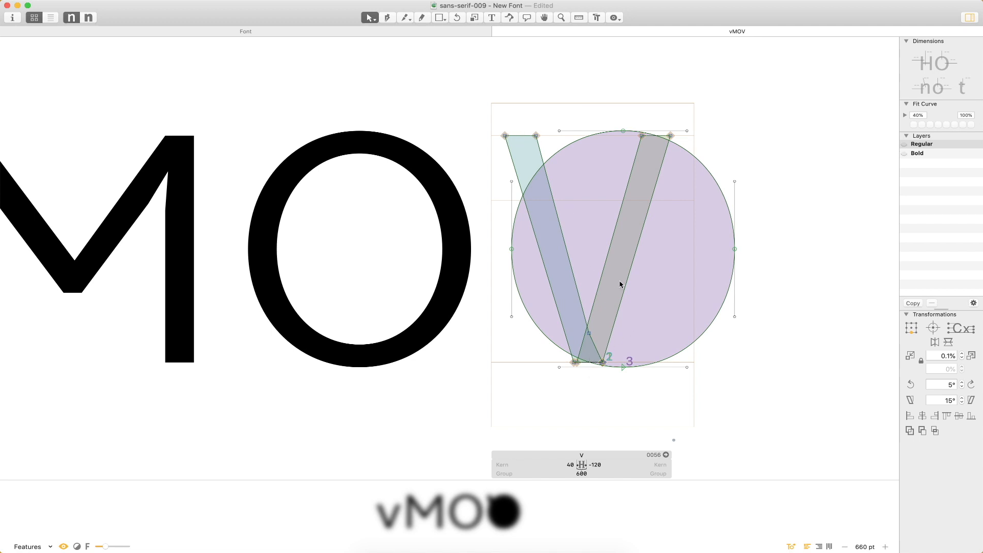
key("super+z")
- Replace the reference O with an H and copy the H's two vertical stems into the V glyph
key("t")
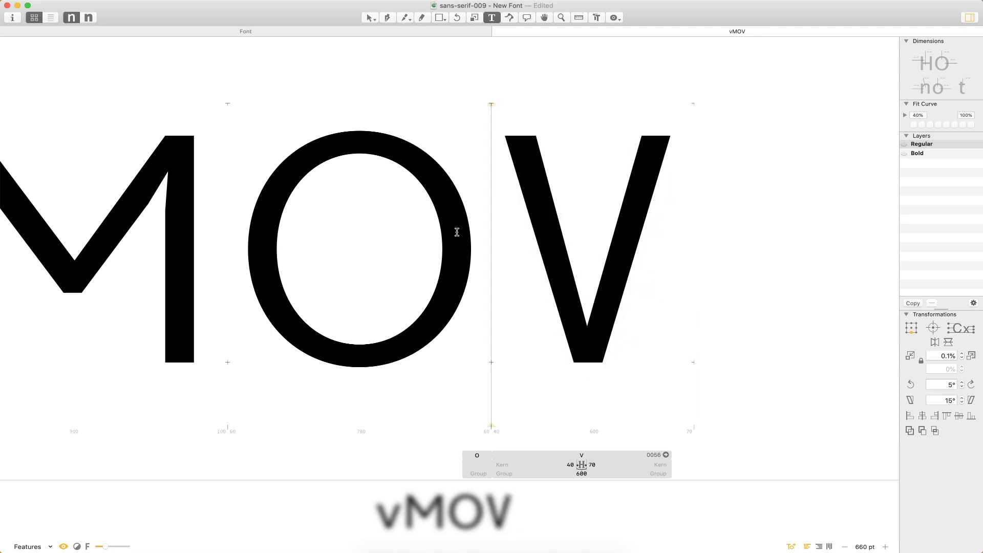
key("BackSpace")
type("H")
key("Escape")
double_click(424, 238)
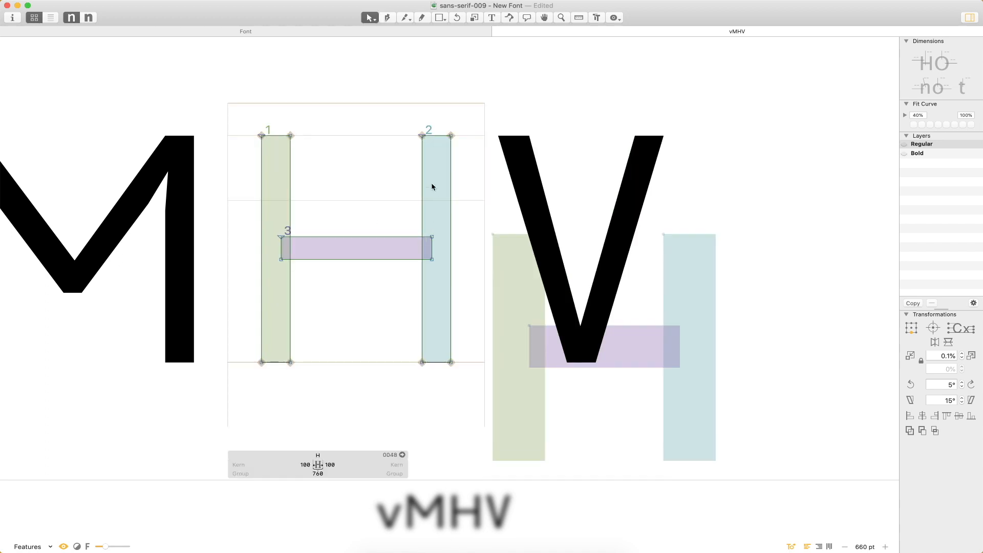
double_click(585, 175)
- Align the left edge of the pasted stems with the V's upper-left corner, at centre X 320
left_click_drag(549, 166, 528, 166)
key("z")
left_click_drag(523, 82, 438, 197)
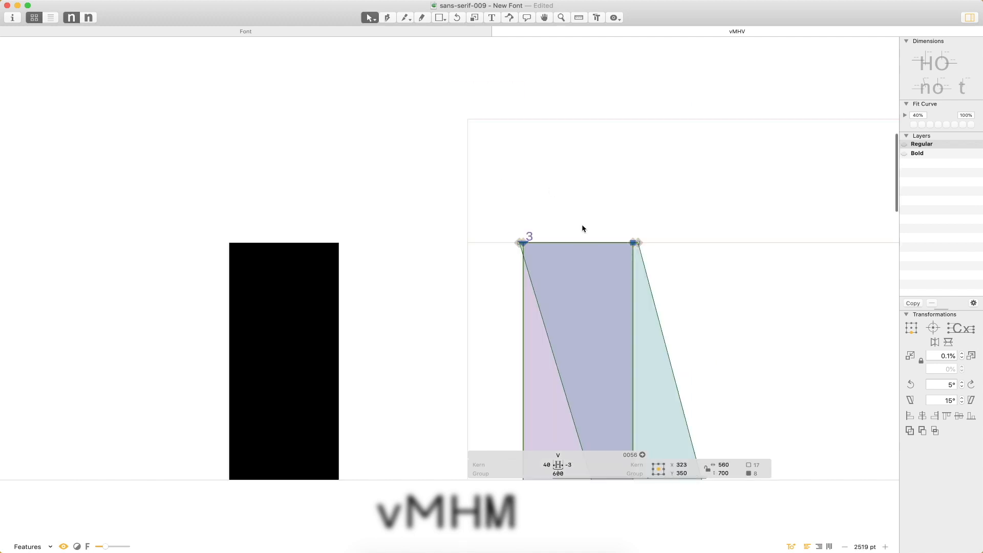
key("z")
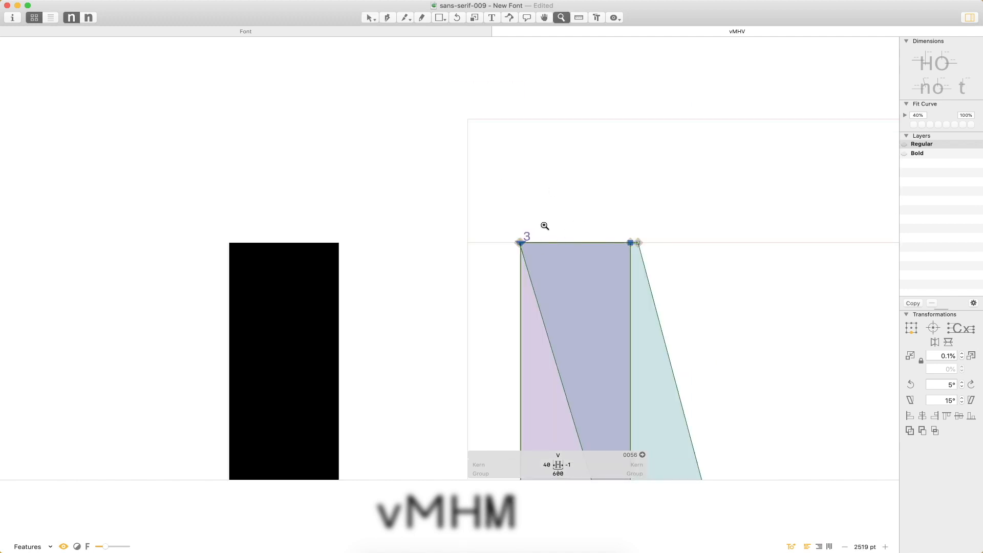
left_click_drag(545, 223, 496, 273)
key("Right")
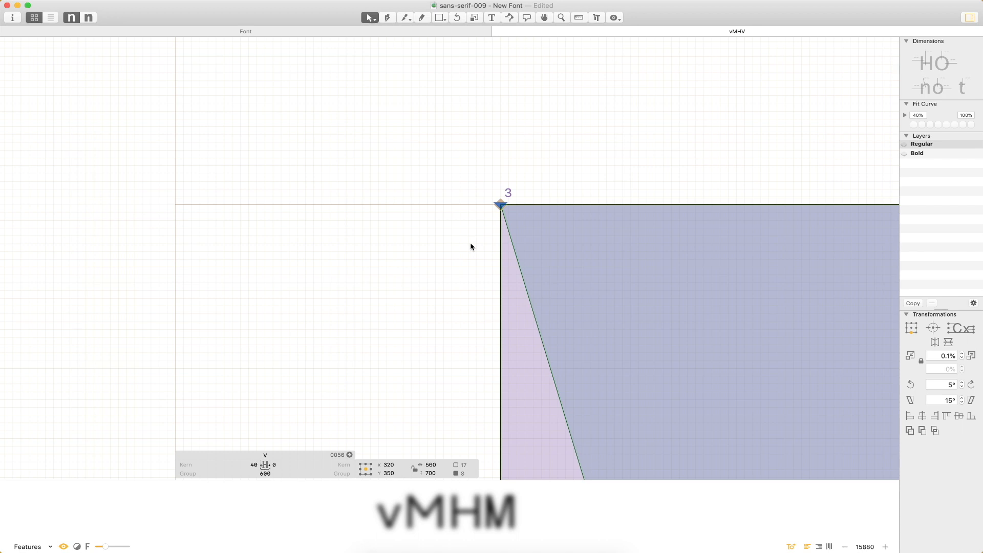
- Nudge both guide stems right to a centre X of 325
key("shift+Right")
key("super+z")
key("Right")
key("Right")
key("Right")
key("Right")
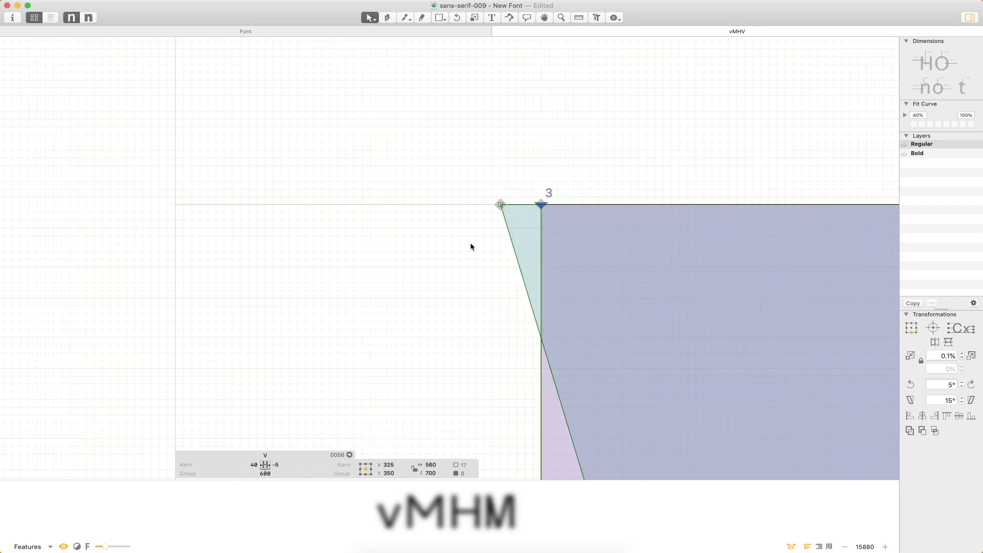
key("super+0")
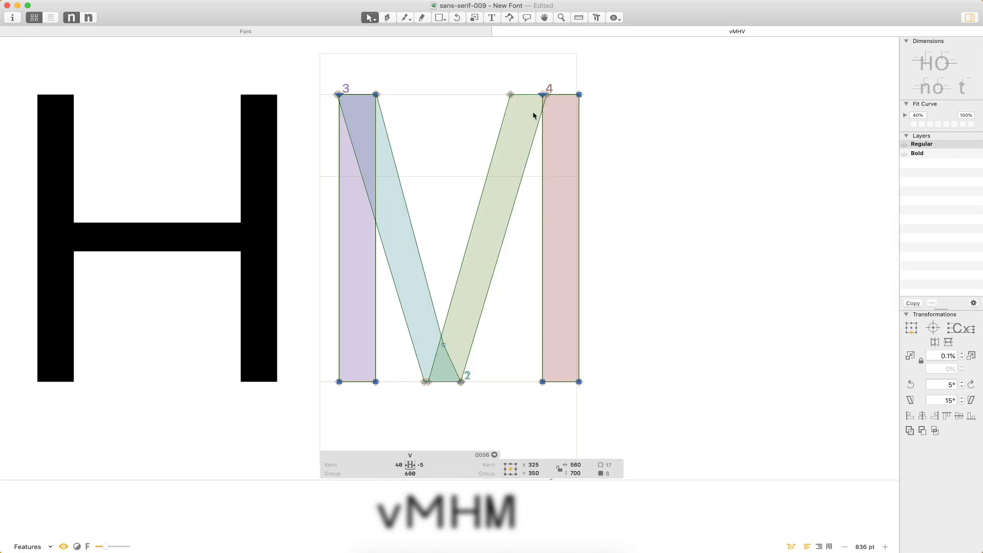
- Move only the left guide stem 5 units left, to X 82.5
key("super+space")
left_click_drag(619, 76, 395, 294)
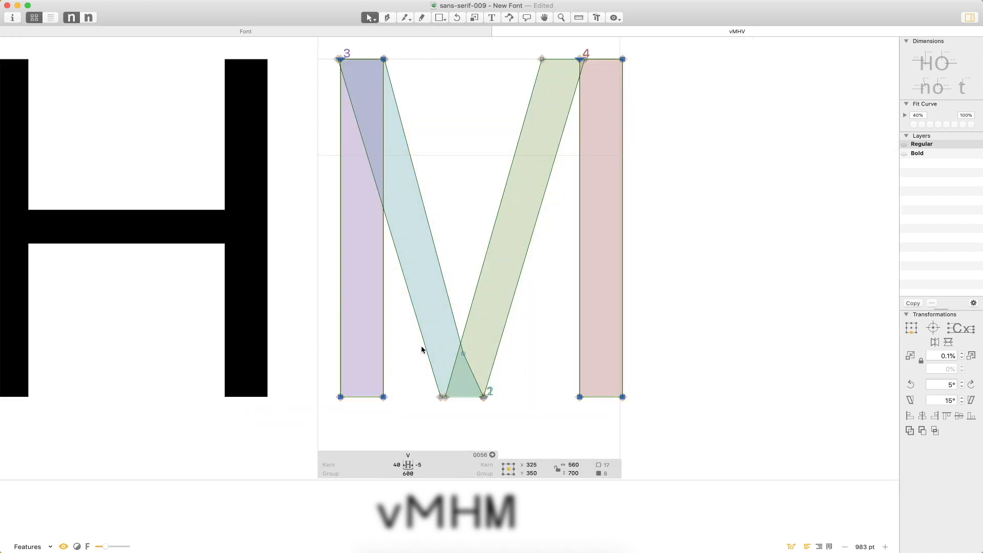
double_click(385, 270)
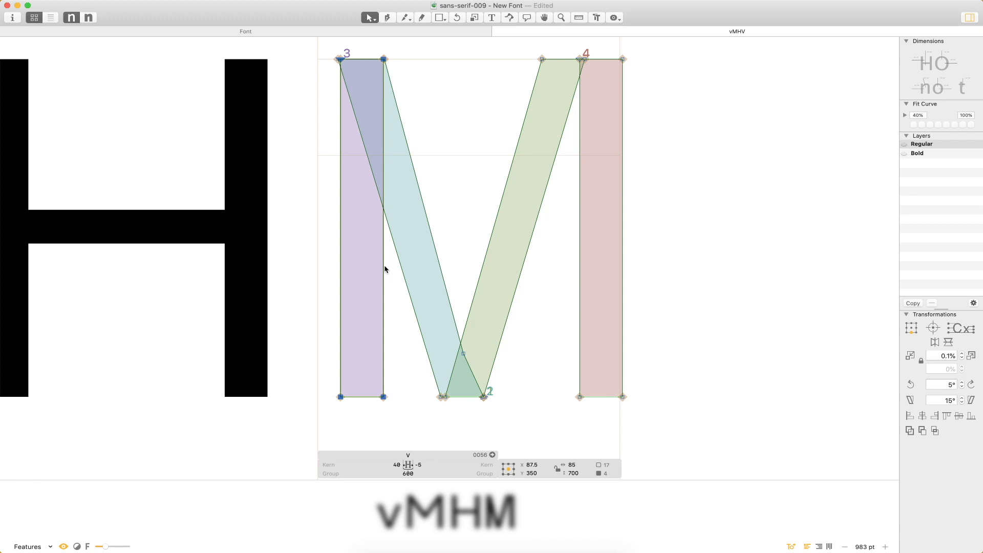
key("Left")
key("Left")
key("Left")
key("Left")
key("Left")
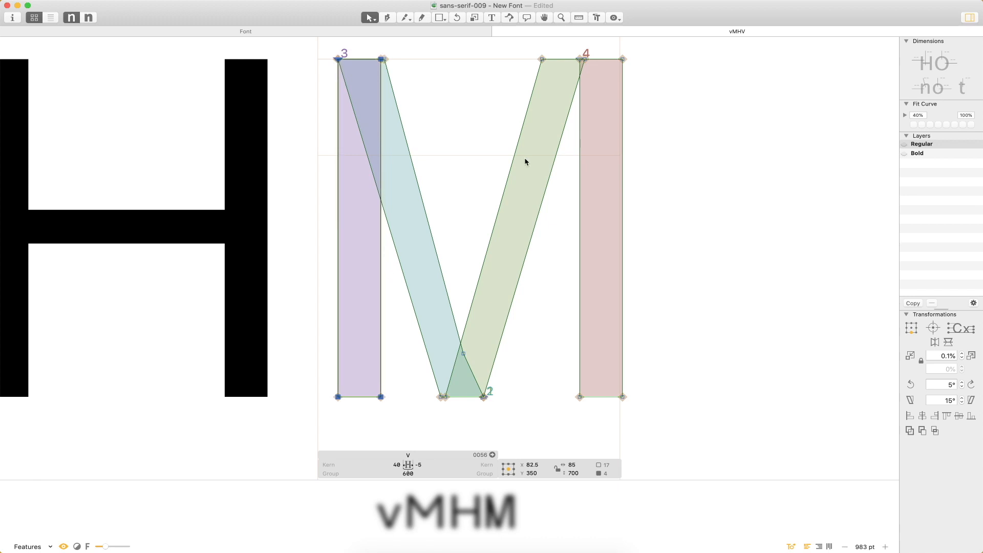
- Shift both guide stems together left to a centre X of 289.5
double_click(582, 182, "shift")
key("shift+Left")
key("shift+Left")
key("shift+Left")
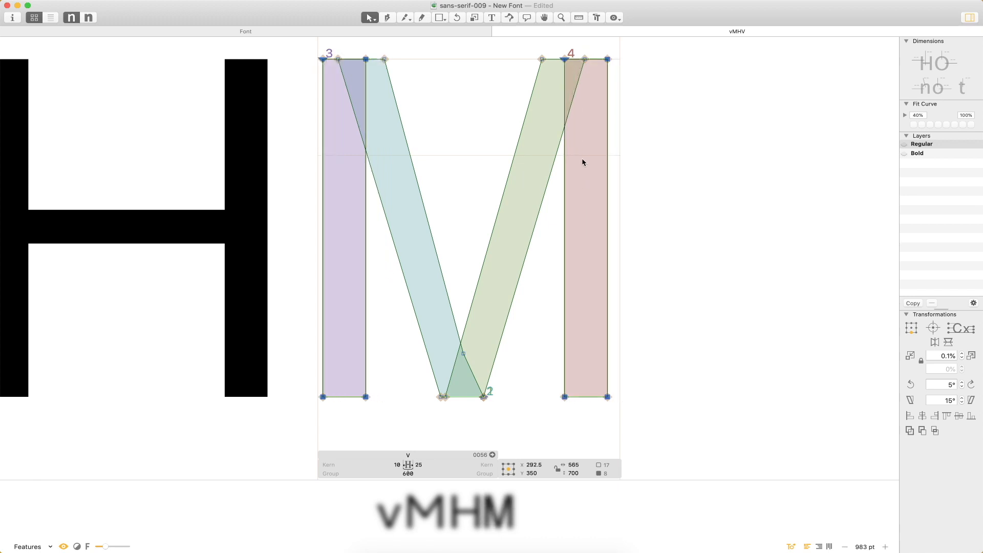
key("shift+Left")
key("shift+Right")
key("Left")
key("Left")
key("Left")
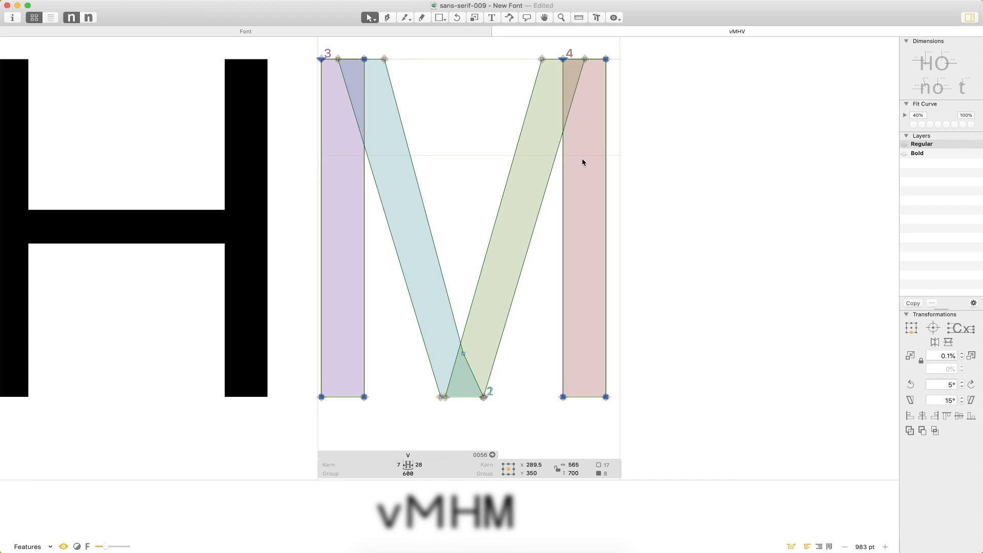
- Reselect both guide stems and move them right to centre X 299.5, centring them in the glyph width
left_click(498, 72)
key("space")
left_click_drag(430, 58, 442, 108)
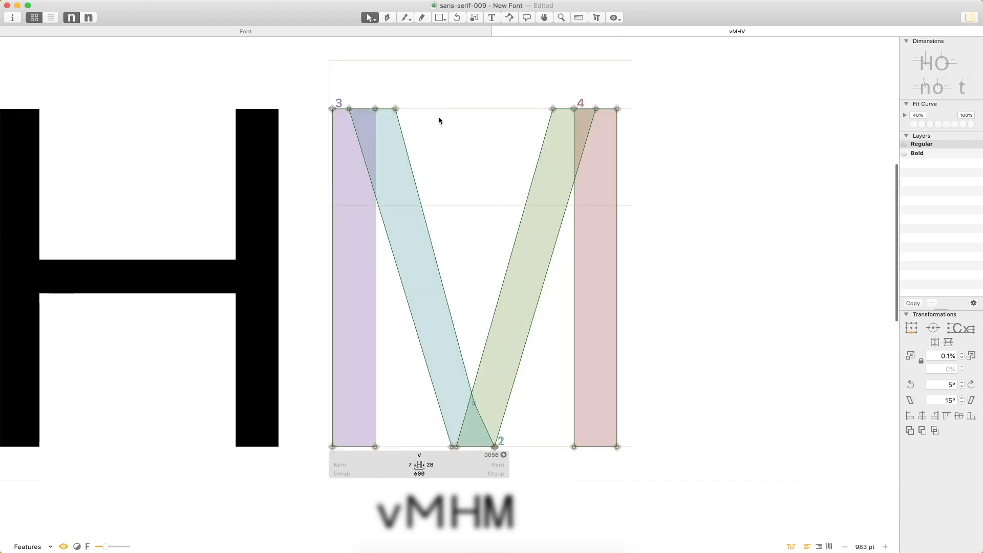
double_click(374, 244)
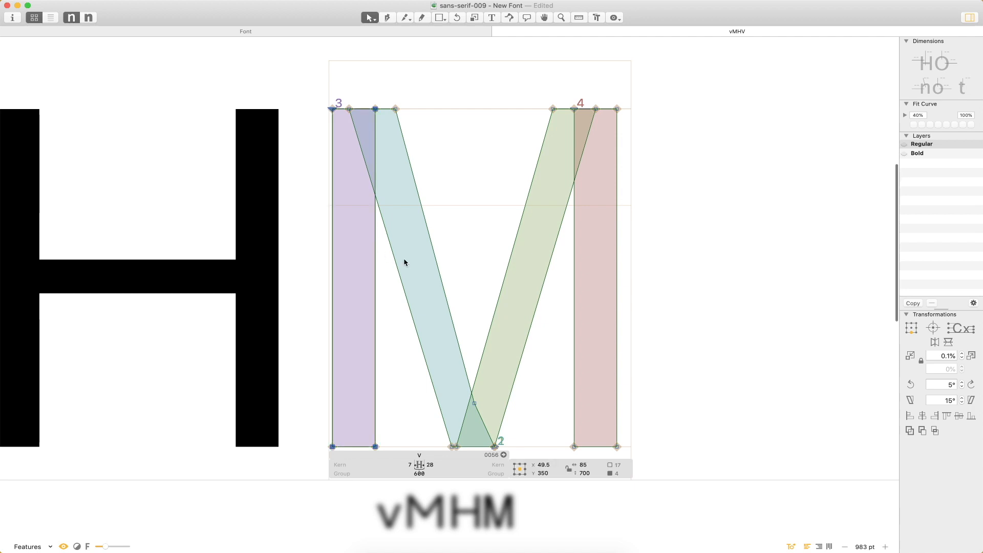
double_click(579, 301, "shift")
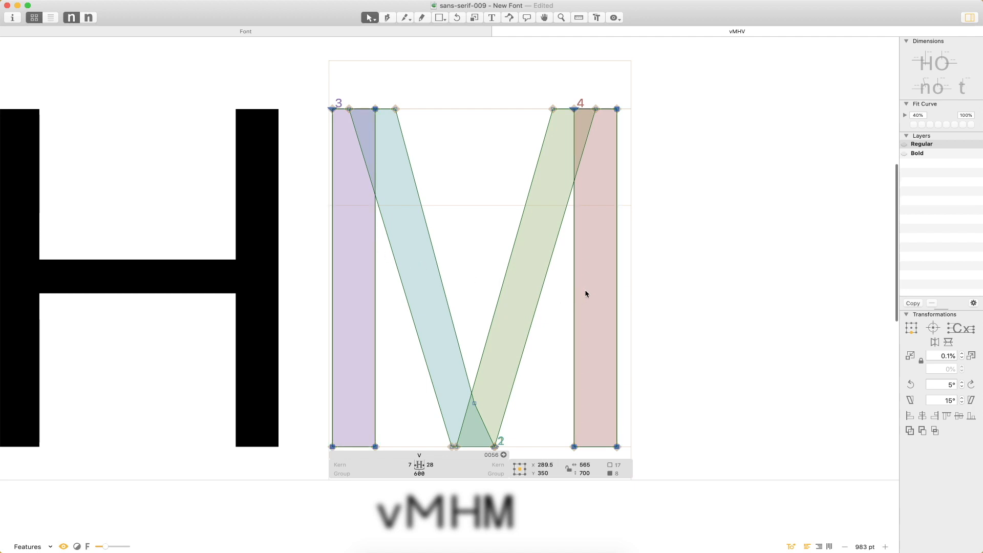
left_click_drag(586, 290, 590, 288)
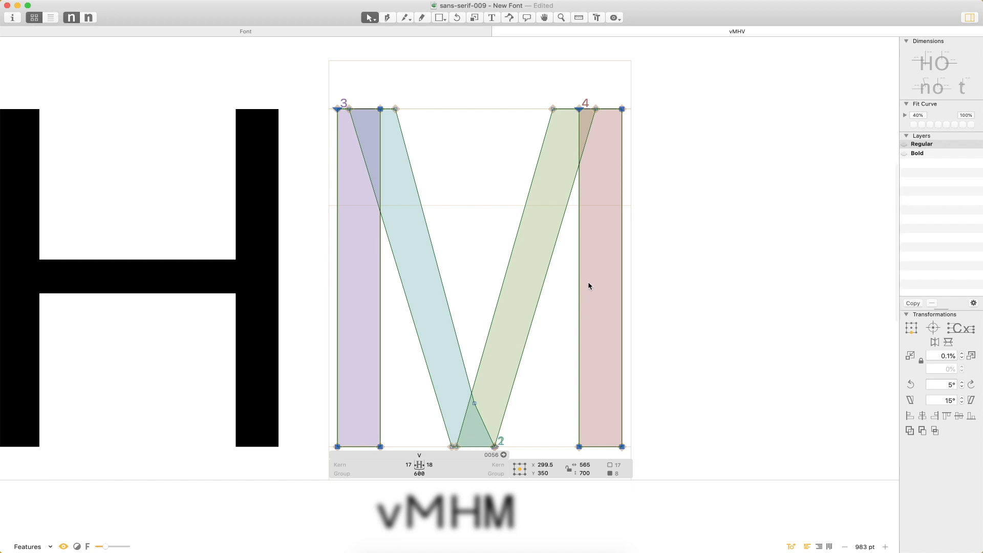
- Move the left diagonal's two top nodes left, just past the left stem's outer edge, for a left sidebearing of 12
key("z")
left_click_drag(446, 92, 333, 185)
left_click(401, 123)
left_click_drag(397, 129, 354, 130)
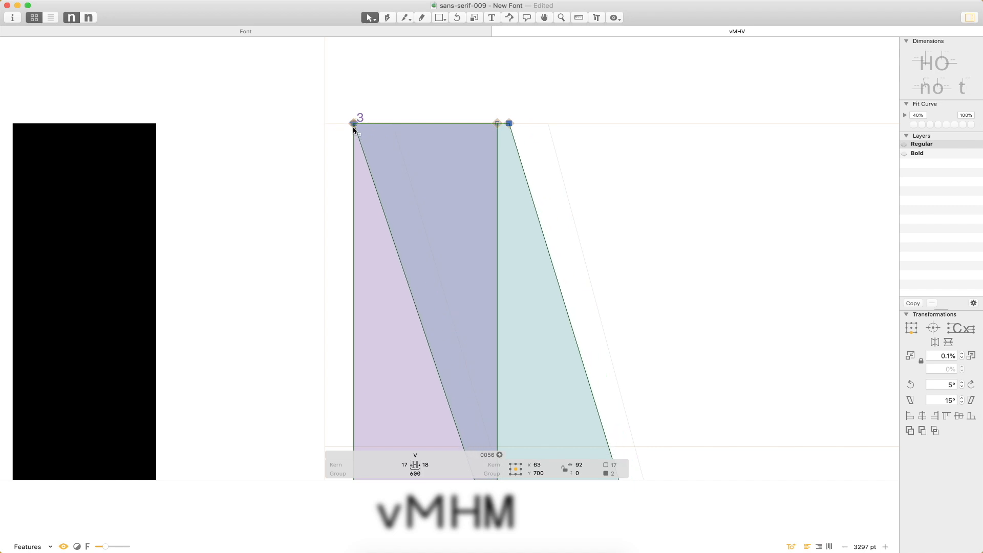
key("Left")
key("Left")
key("Left")
key("Left")
key("Left")
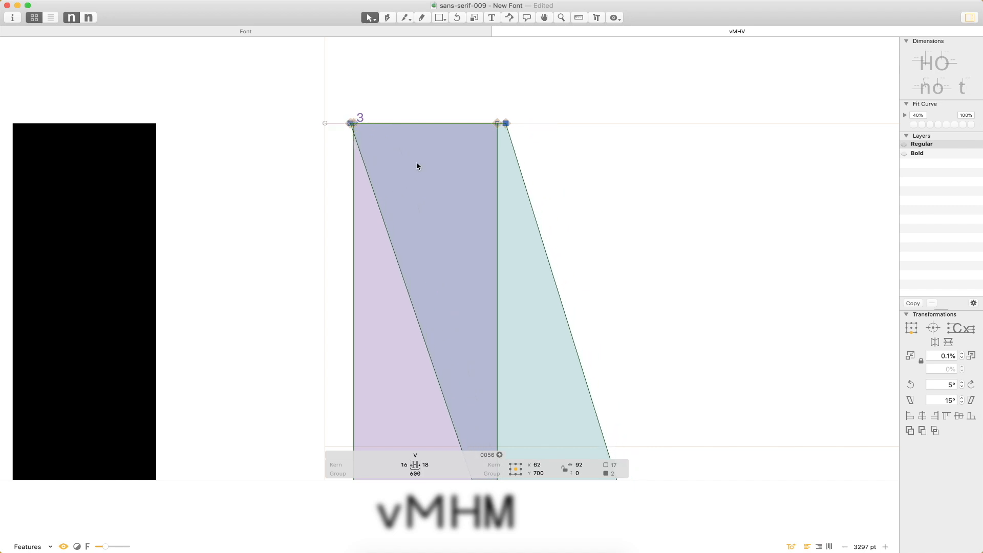
- Move the right diagonal's two top nodes right until they line up with the top of the right guide stem
key("space")
left_click_drag(698, 161, 237, 271)
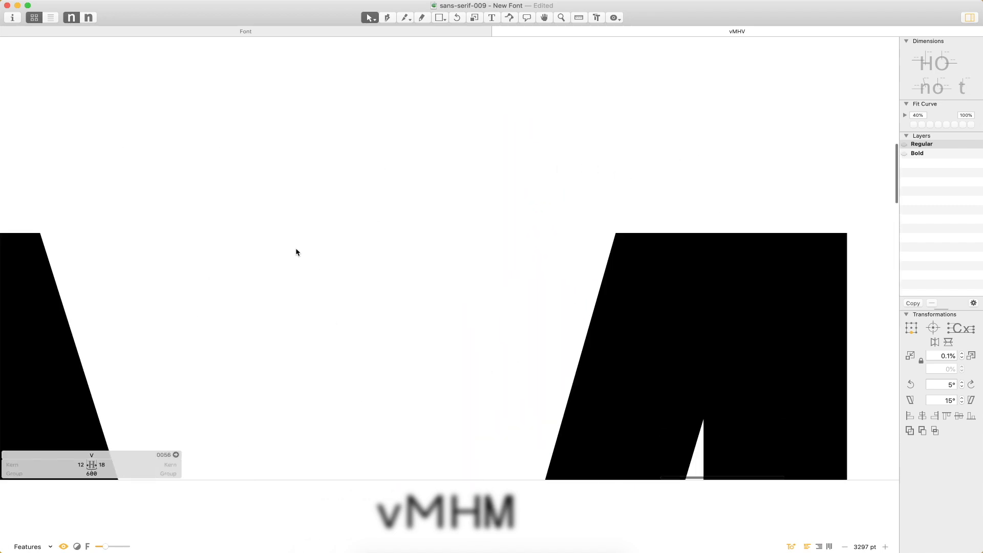
left_click_drag(647, 221, 355, 197)
left_click_drag(287, 191, 367, 230)
left_click(467, 209, "shift")
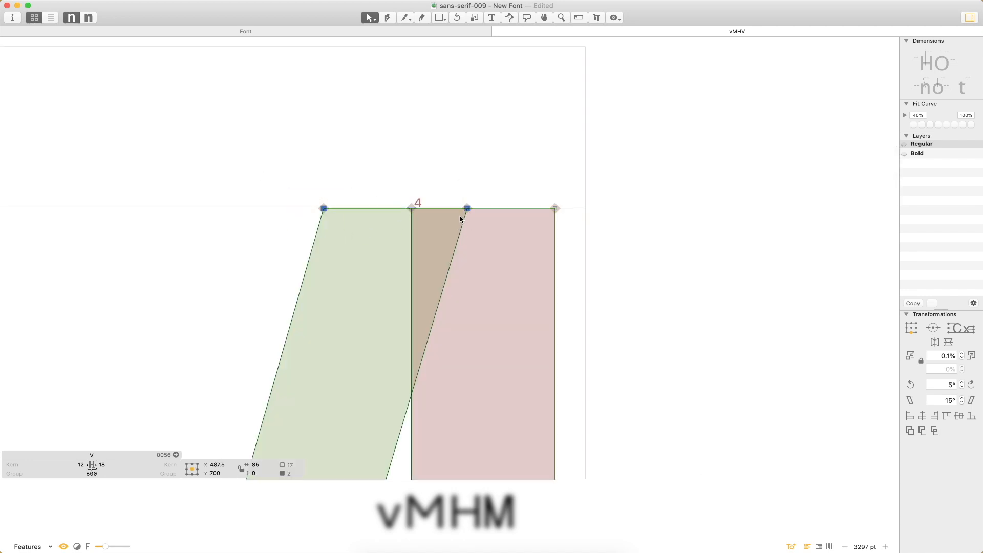
key("shift+Right")
key("shift+Right")
key("shift+Right")
key("shift+Right")
key("shift+Right")
key("shift+Right")
key("shift+Left")
key("Right")
key("Right")
key("Right")
key("super+space")
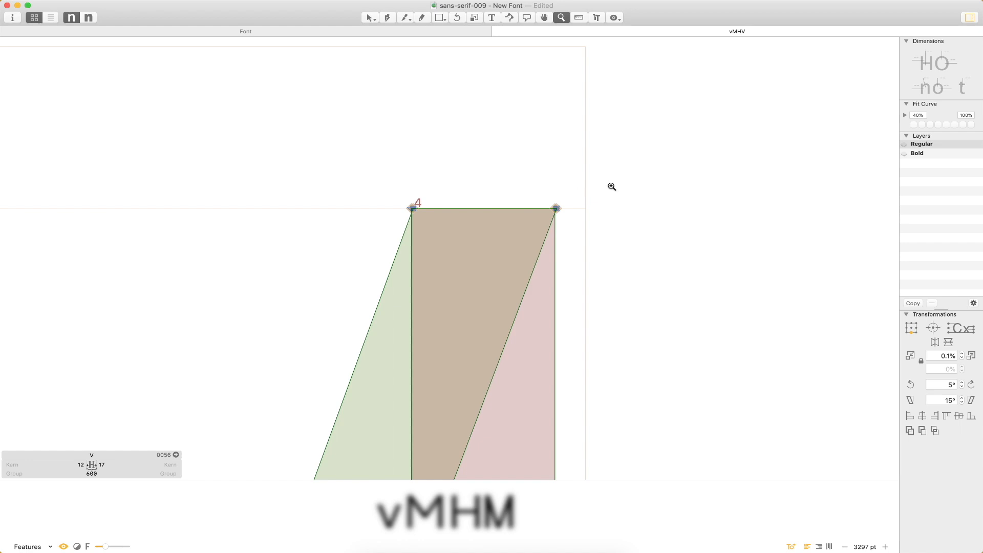
- Nudge the right diagonal's top nodes slightly past the stem's outer edge, for a right sidebearing of 13
left_click_drag(608, 186, 468, 280)
key("Left")
key("Right")
key("Right")
key("Right")
key("Right")
key("Right")
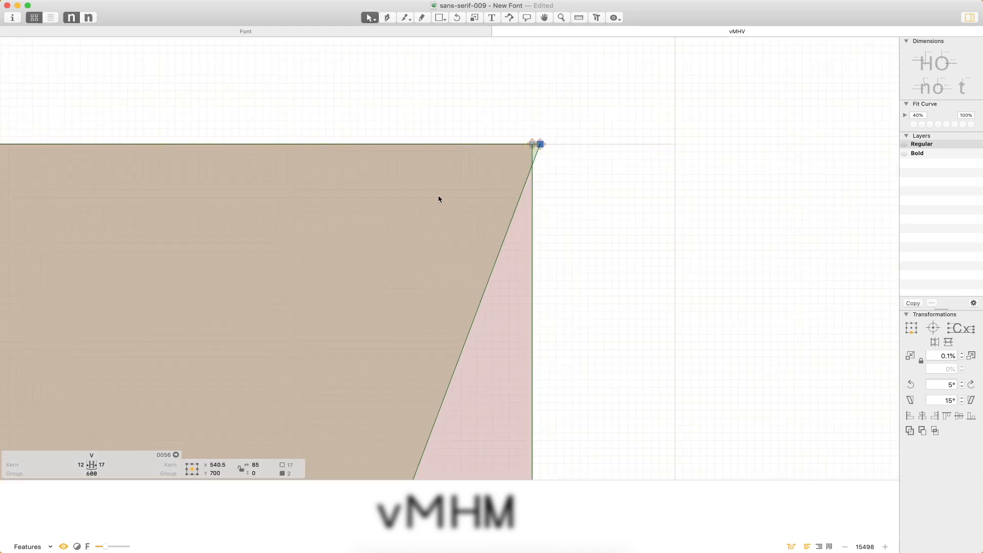
- Shift the V's bottom vertex nodes, including the inner crotch node, 10 units right to X 296.5
left_click(649, 268)
key("super+0")
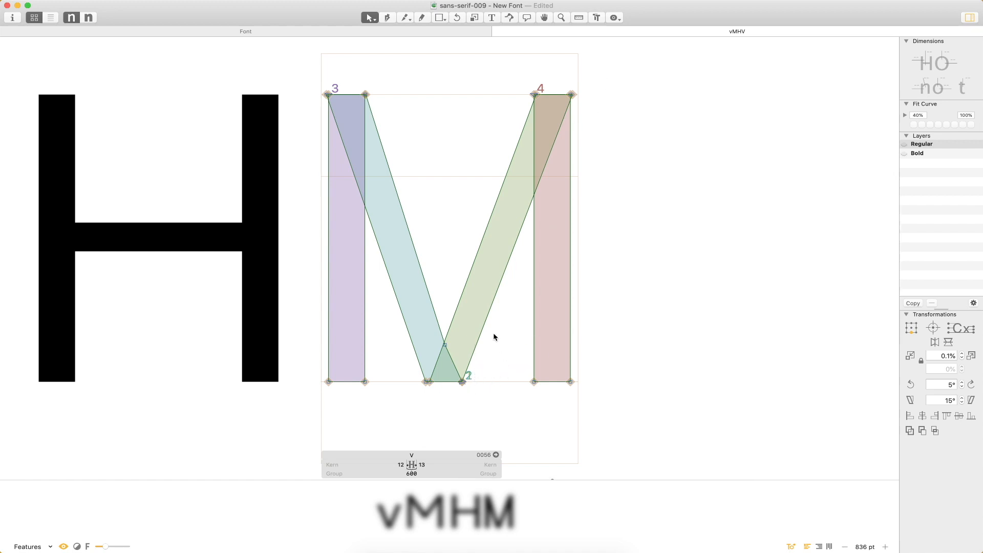
left_click_drag(509, 316, 414, 410)
key("shift+Right")
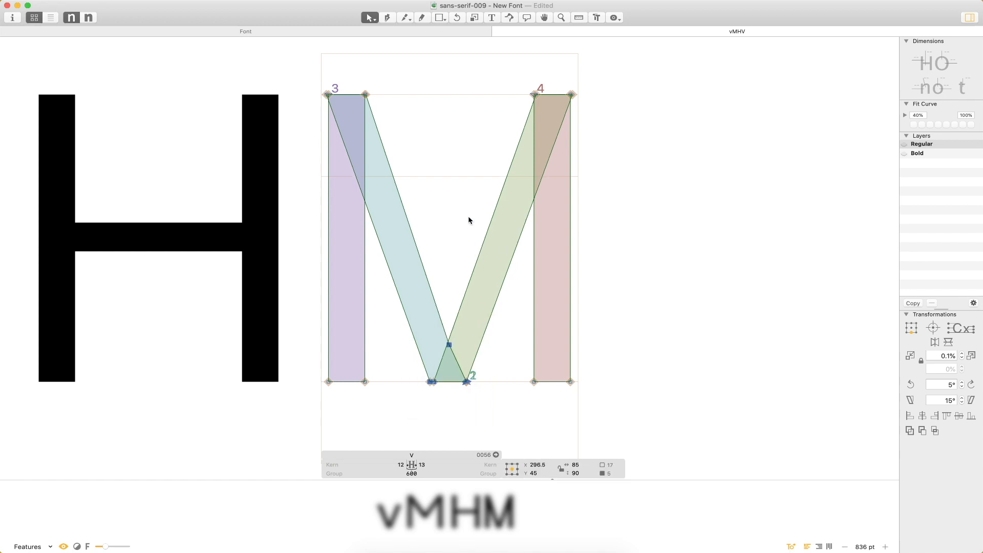
- Delete both guide stems from the V glyph and leave outline editing
double_click(367, 303)
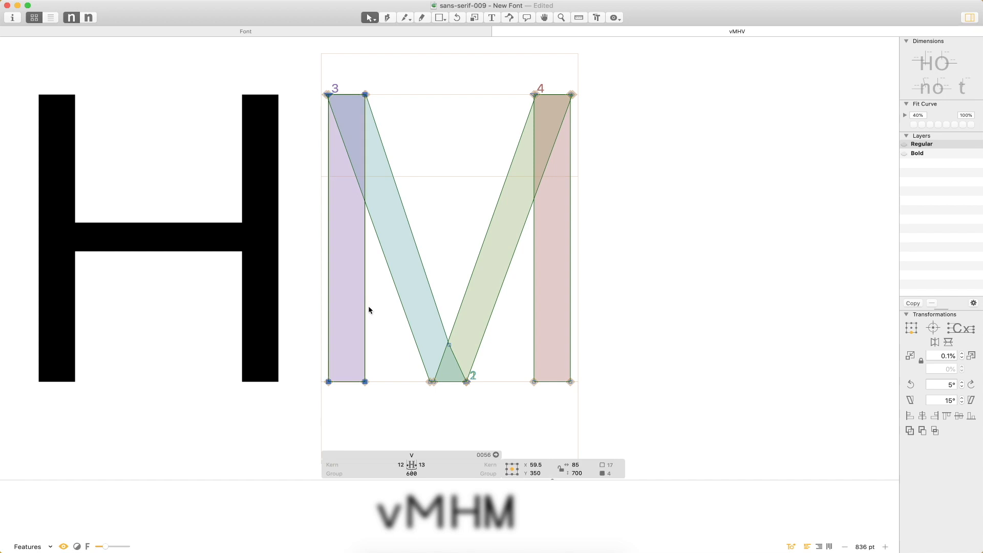
key("Delete")
double_click(535, 300)
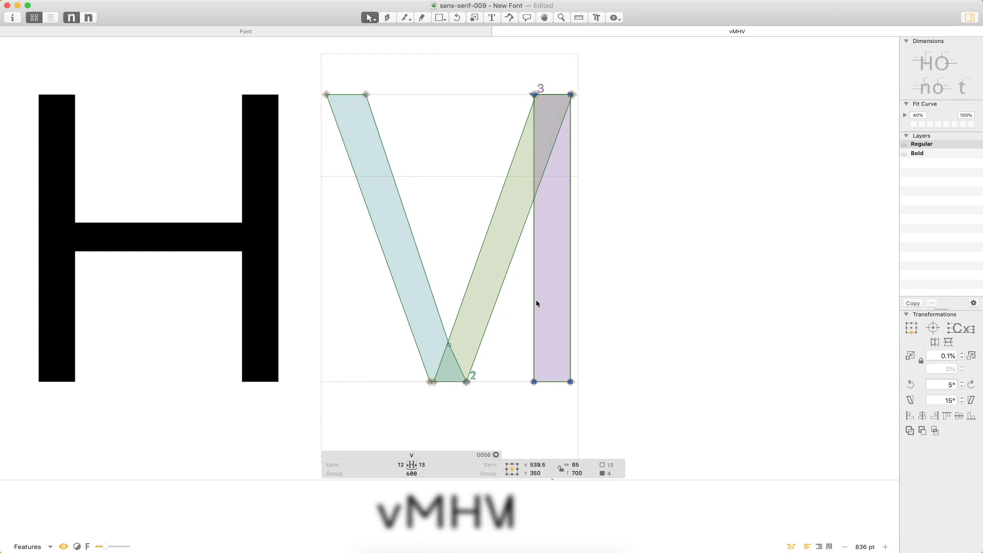
key("Delete")
key("Escape")
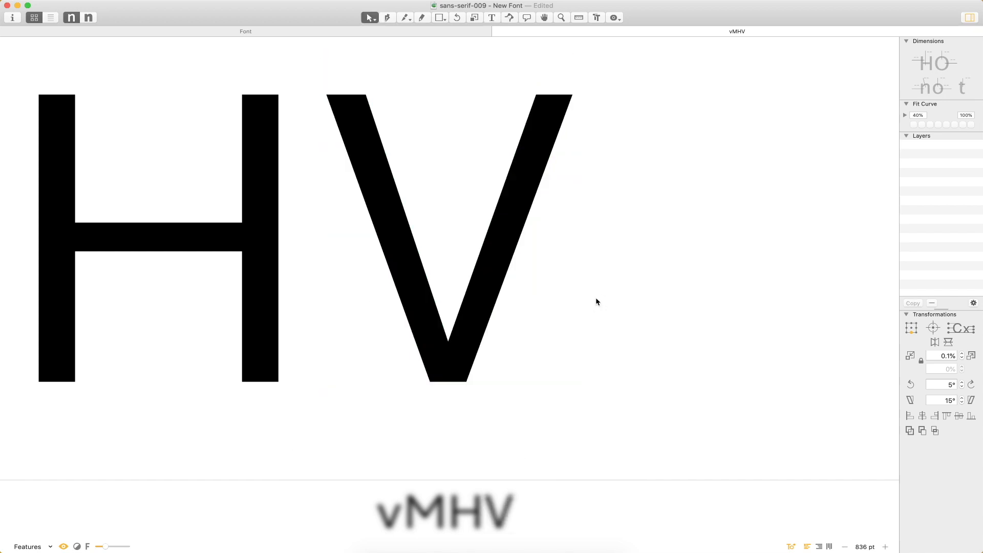
- Examine the V's proportions next to the M and H, both at reduced size and close up
key("super+minus")
key("super+minus")
key("super+minus")
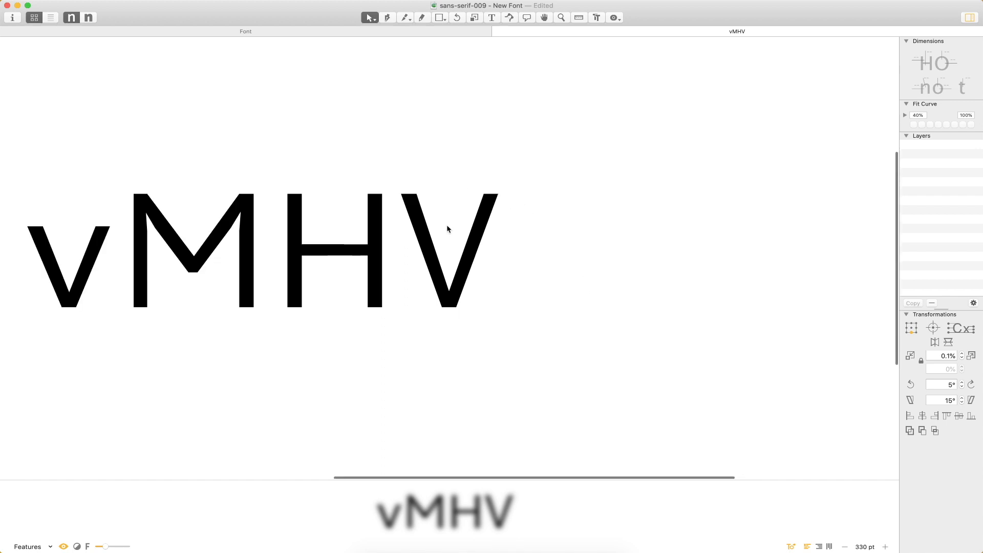
key("super+plus")
key("super+plus")
key("super+minus")
key("super+minus")
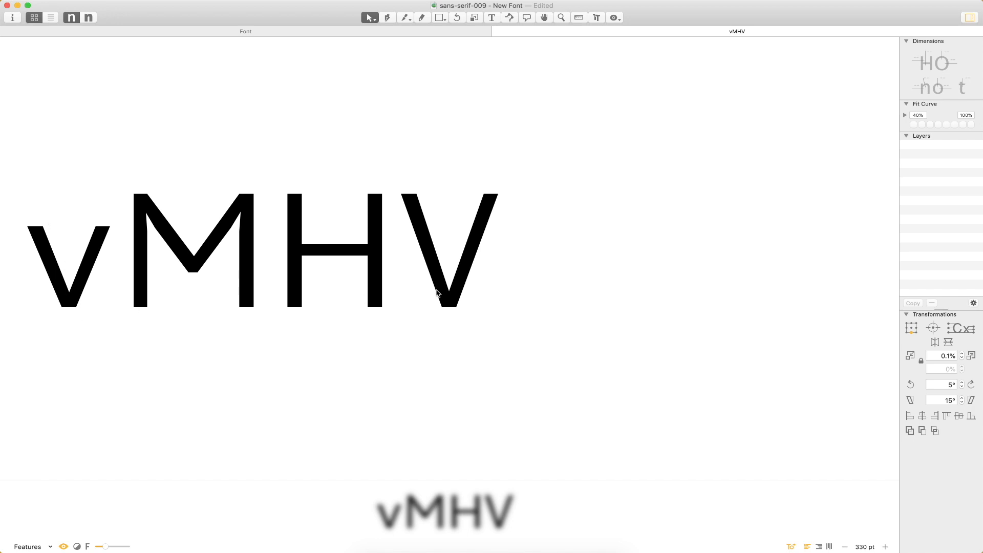
key("z")
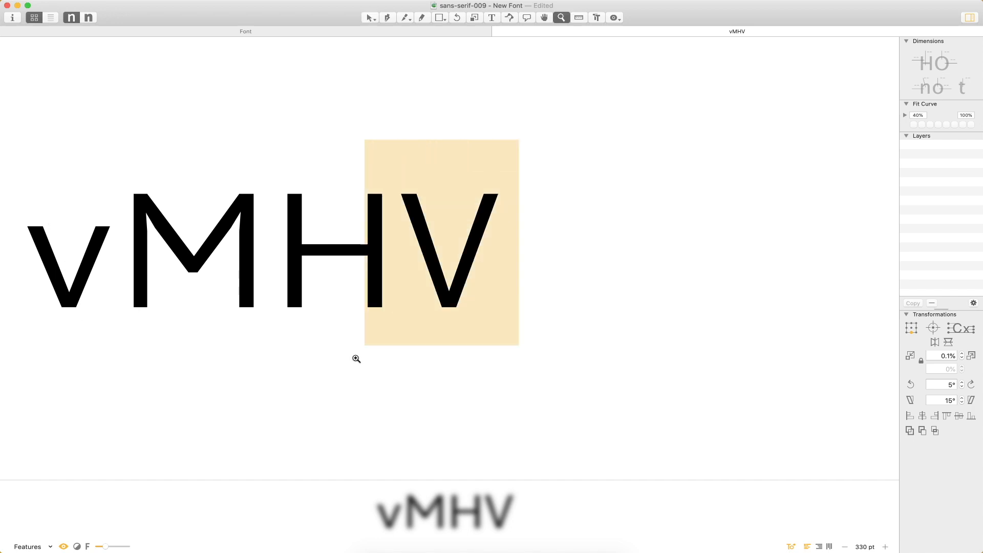
left_click_drag(380, 326, 349, 367)
key("super+space")
left_click_drag(641, 71, 333, 457)
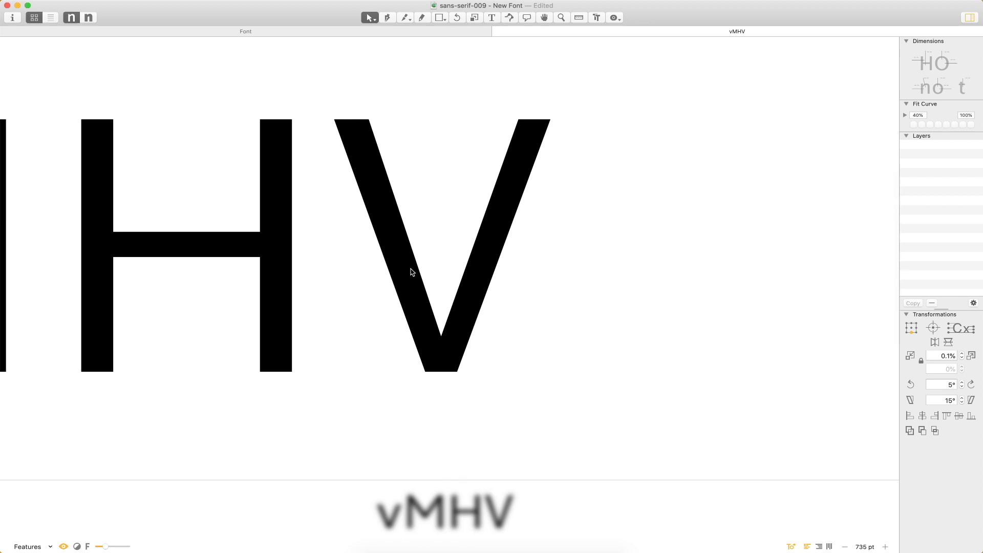
- Delete the inner crotch node of the V's left diagonal so its inner edge runs straight to the baseline
double_click(417, 306)
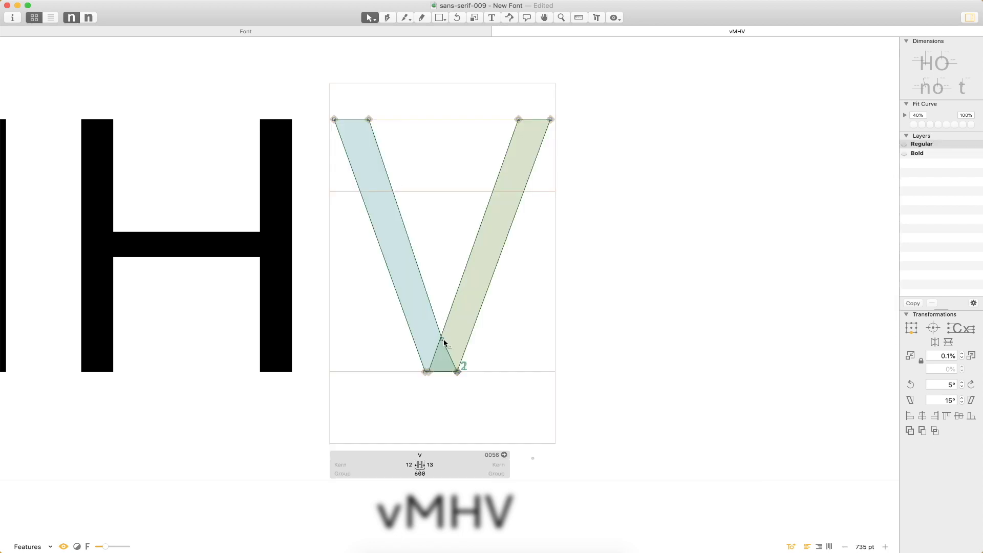
left_click(443, 339)
key("super+space")
left_click_drag(646, 74, 275, 453)
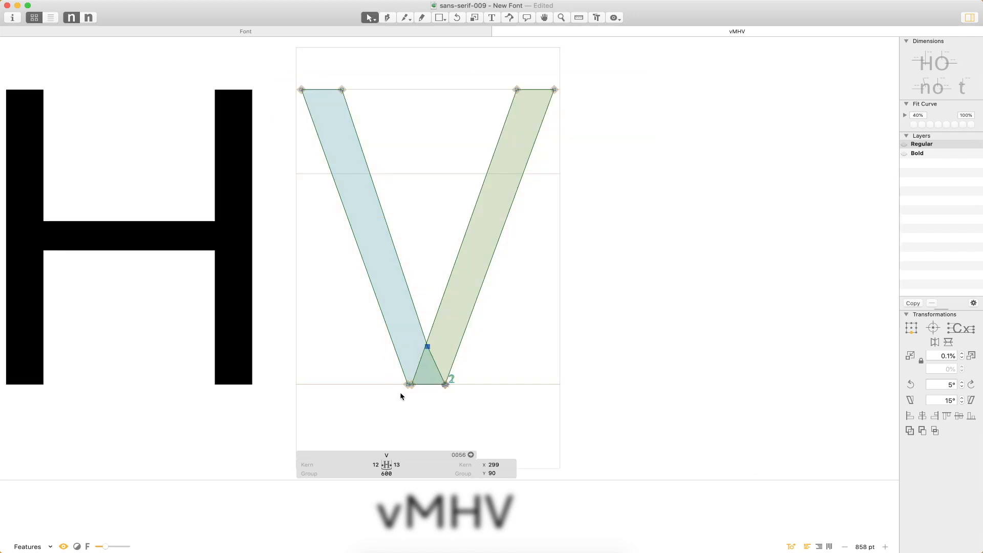
key("t")
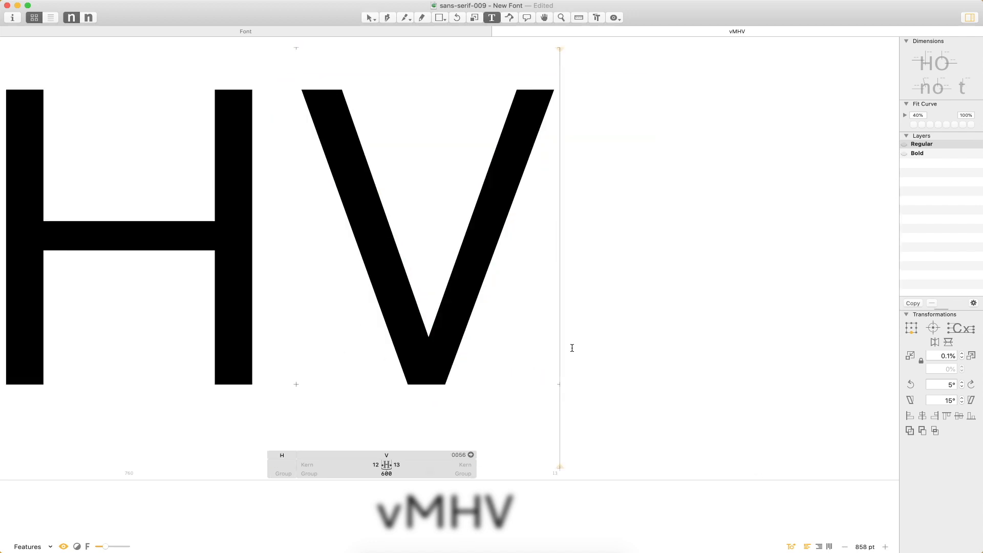
key("Escape")
- Inspect the revised V beside the other letters and the node alignment of its bottom vertex at high magnification
key("super+minus")
key("super+minus")
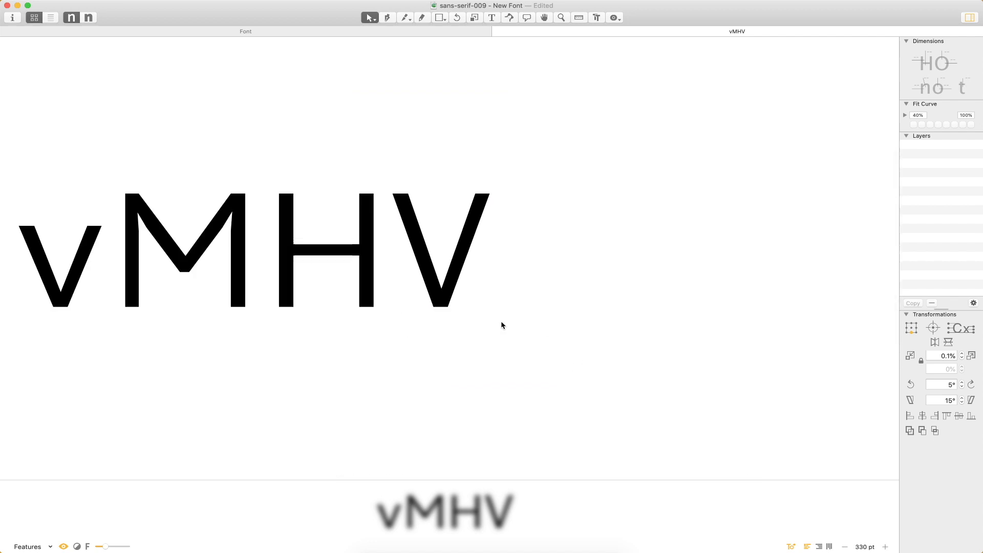
key("super+plus")
key("super+plus")
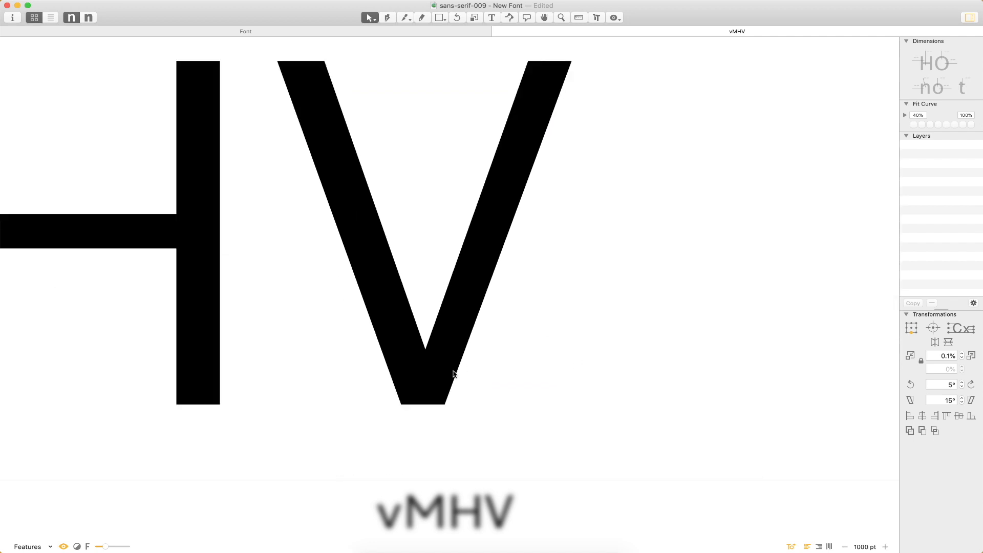
key("super+minus")
key("super+minus")
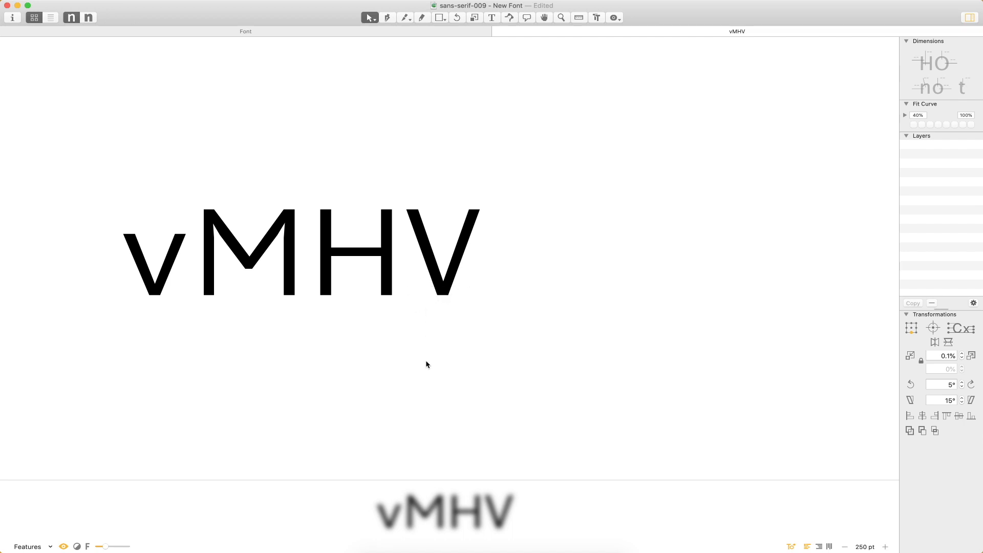
key("z")
left_click_drag(481, 242, 391, 332)
key("z")
left_click_drag(567, 248, 399, 345)
key("z")
left_click_drag(638, 293, 567, 316)
key("z")
left_click_drag(494, 338, 466, 364)
key("space")
left_click_drag(194, 299, 769, 310)
left_click_drag(237, 299, 871, 311)
mouse_move(360, 310)
left_mouse_down()
mouse_move(675, 307)
mouse_move(977, 394)
left_mouse_up()
key("super+minus")
key("super+minus")
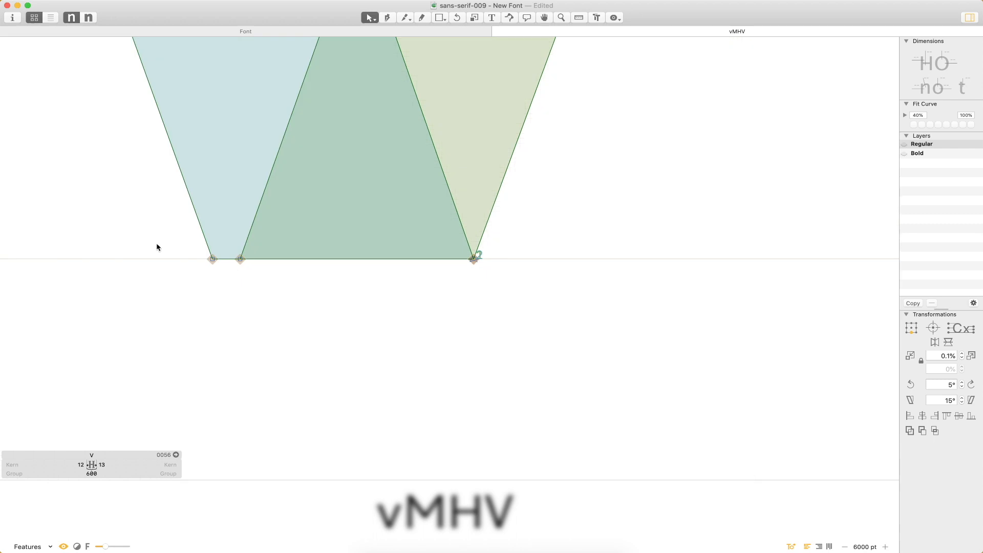
key("super+space")
left_click_drag(252, 235, 165, 305)
key("super+0")
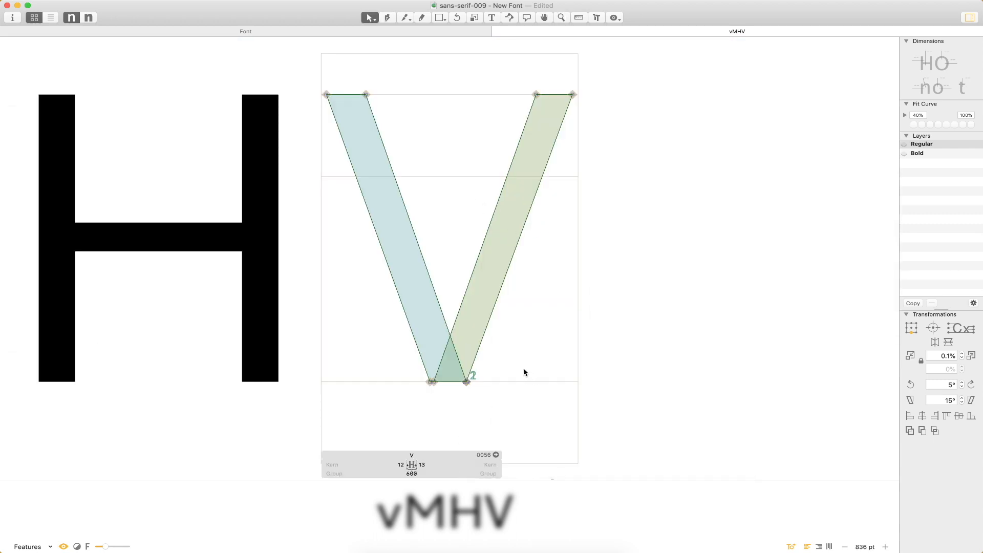
- Check the sidebearings of the lowercase v and the H, and insert an O before the H as a spacing reference
key("super+minus")
key("super+minus")
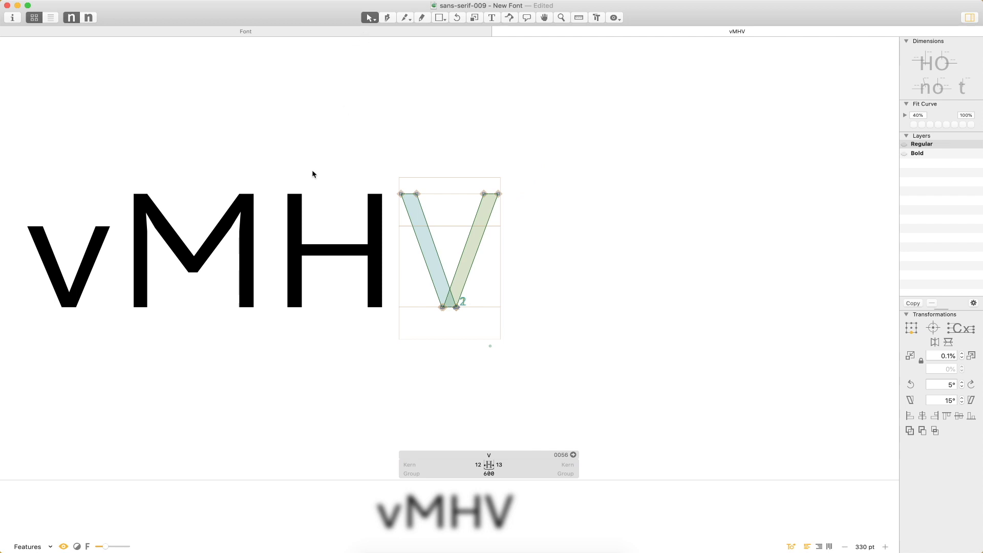
double_click(70, 277)
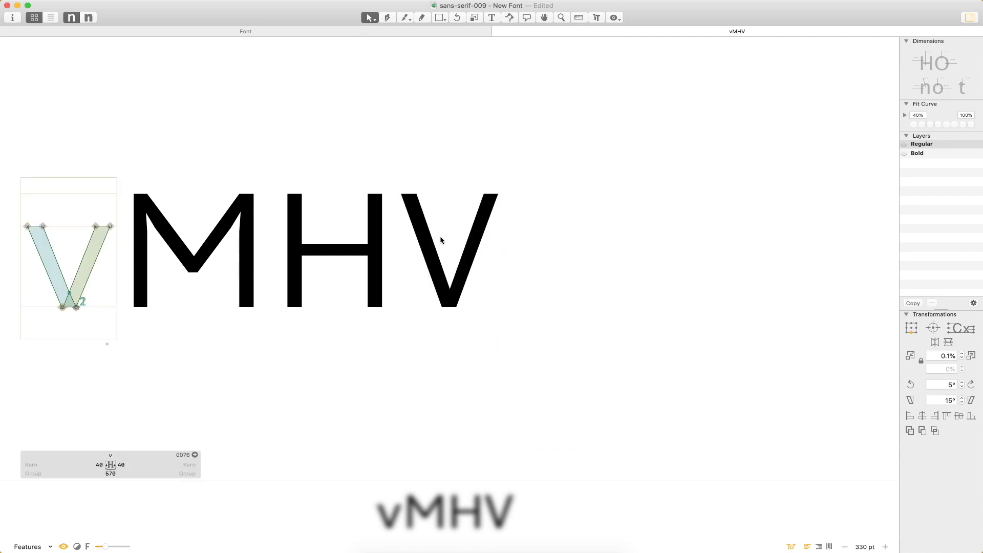
double_click(324, 300)
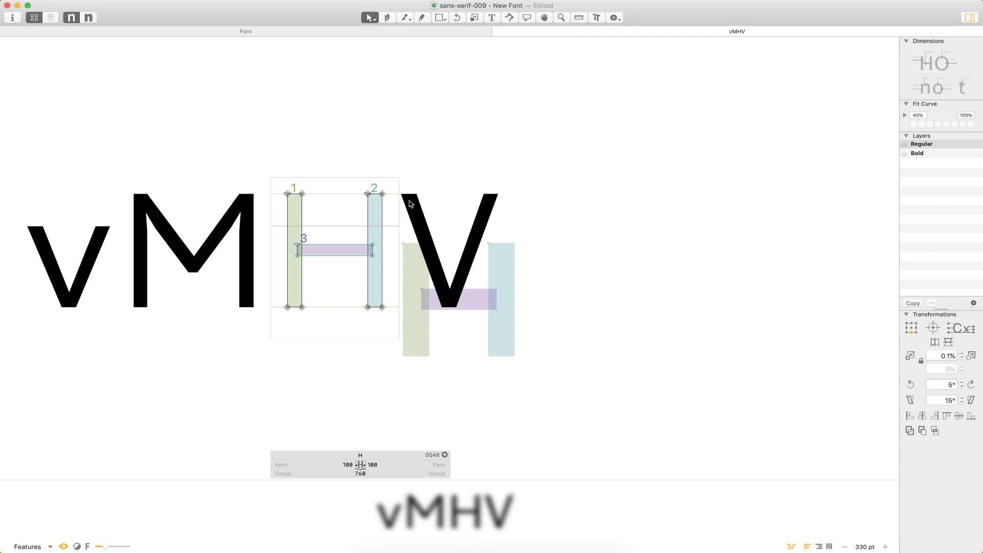
type("tO")
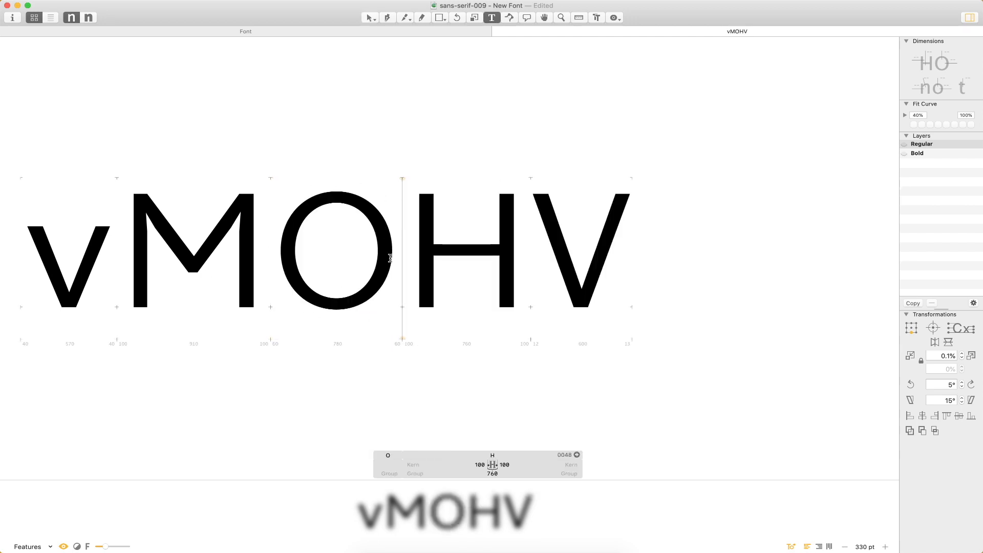
- Set the V's left and right sidebearings to 60 and leave outline editing
key("Escape")
double_click(600, 224)
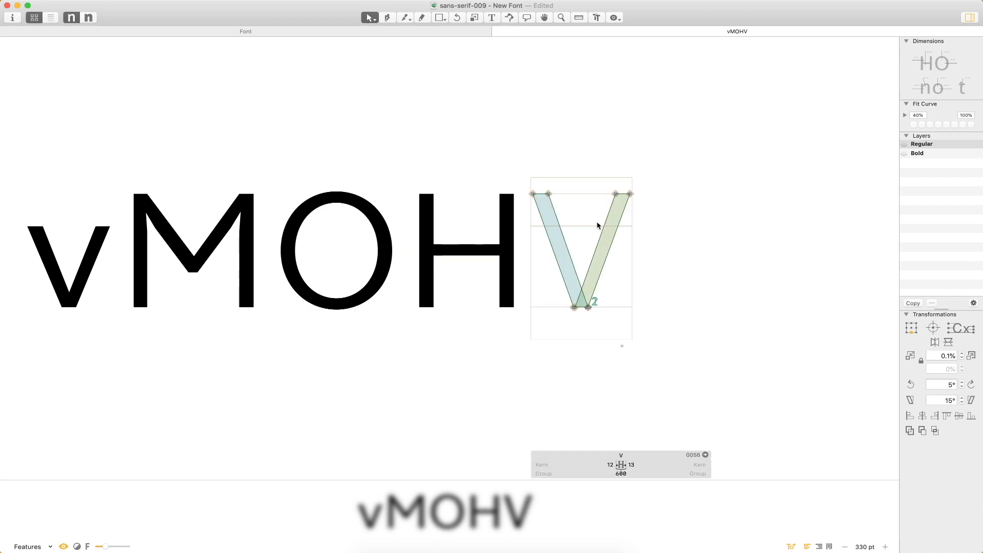
left_click(595, 464)
type("60")
key("Tab")
type("60")
key("Return")
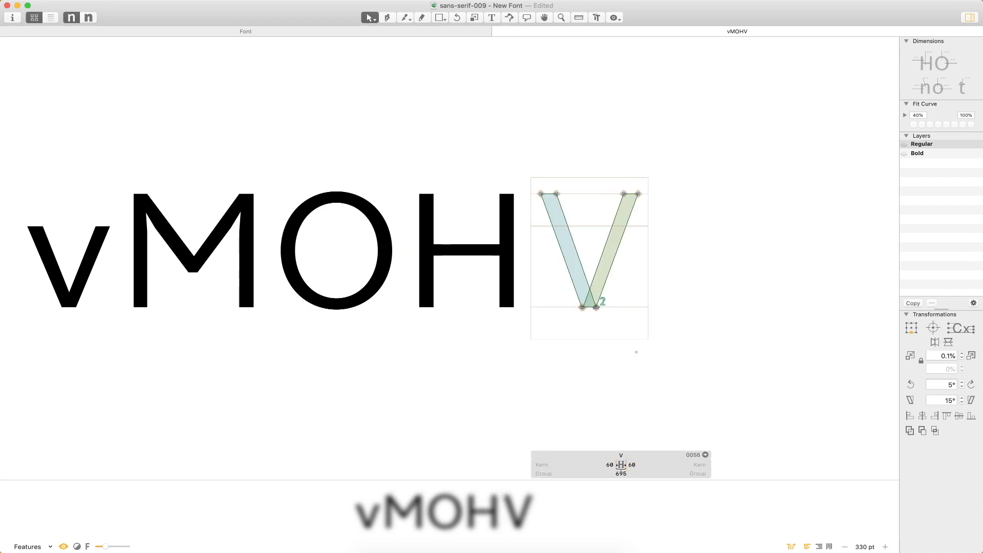
key("Escape")
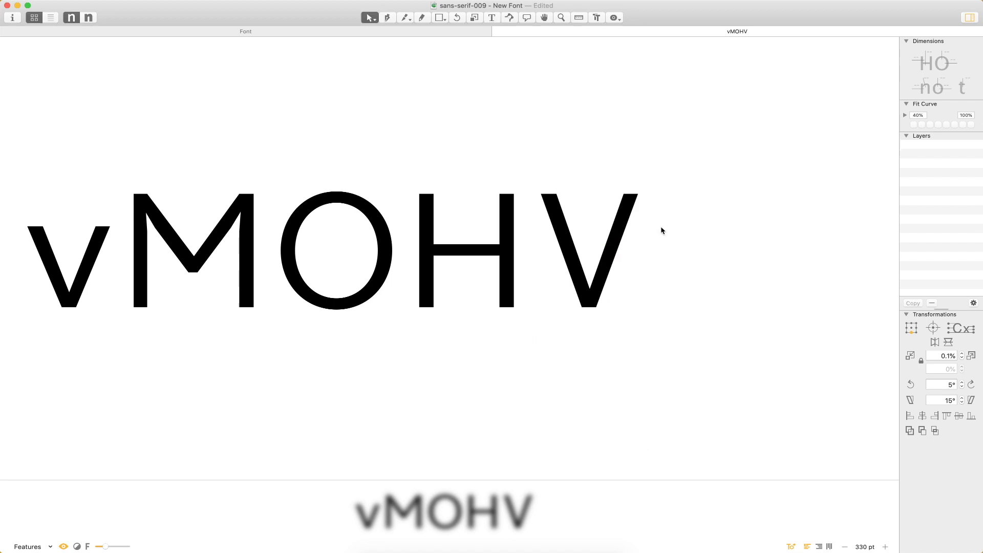
scroll(645, 223, "right", 2)
scroll(630, 223, "left", 1)
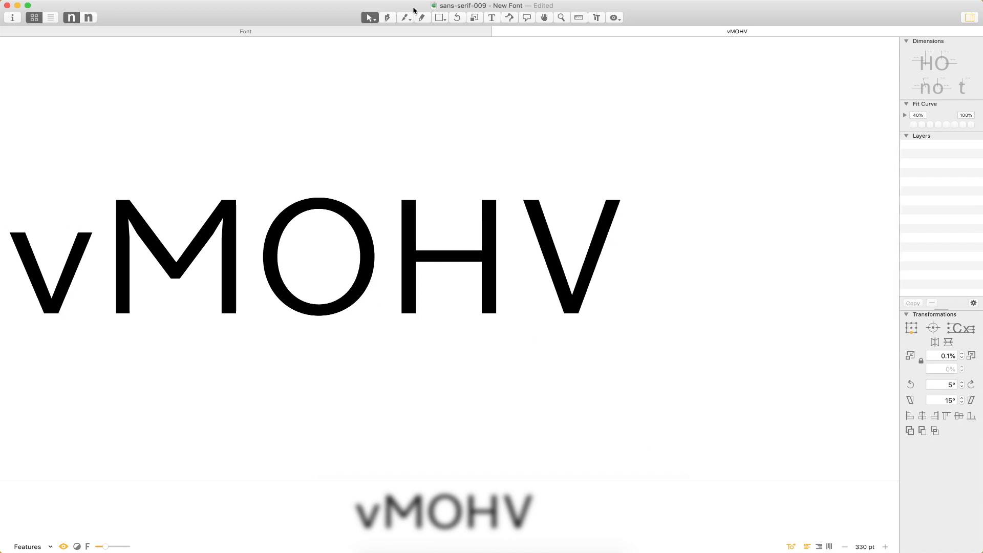
- Open the lowercase w in a new tab, add a W before it, and paste the w's outlines into the W
left_click(409, 33)
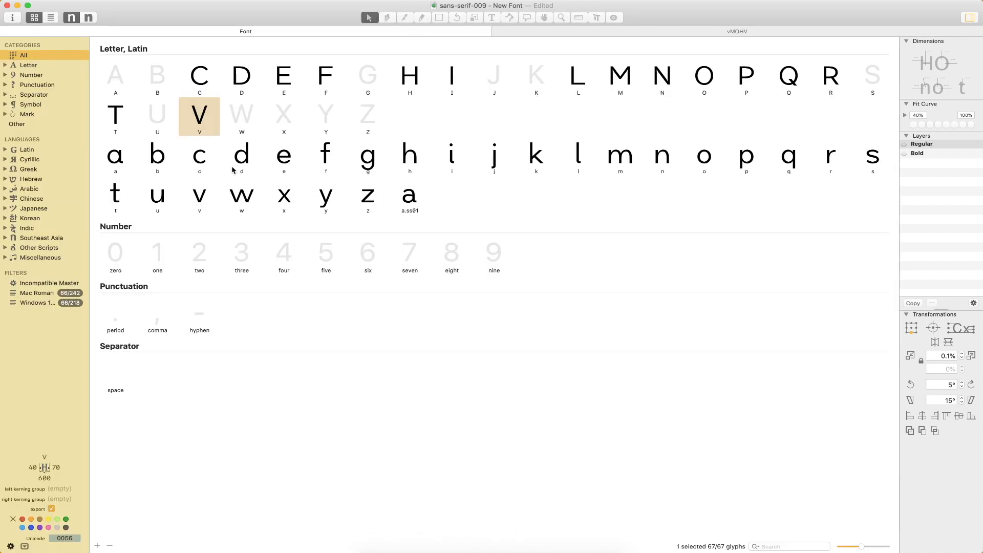
double_click(243, 201)
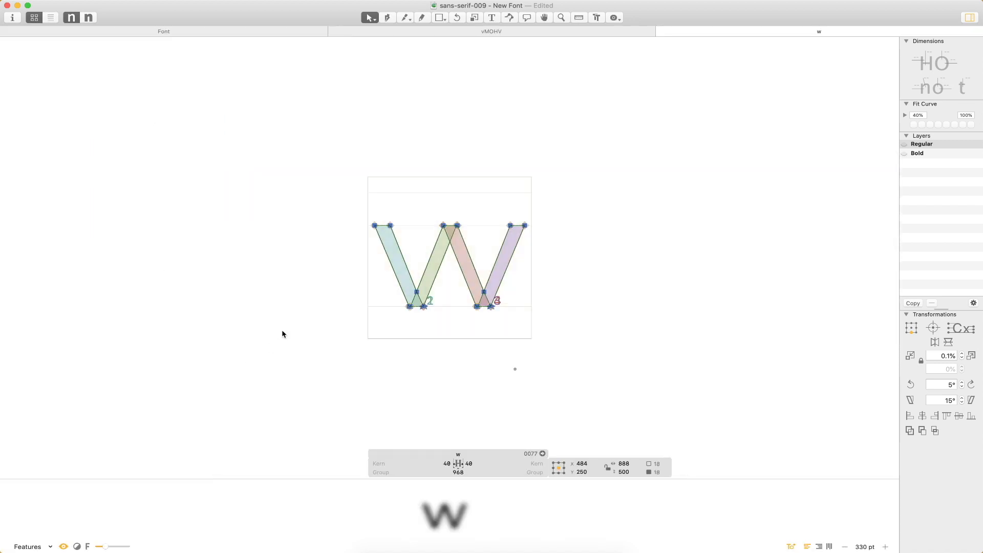
type("tW")
key("Escape")
double_click(449, 272)
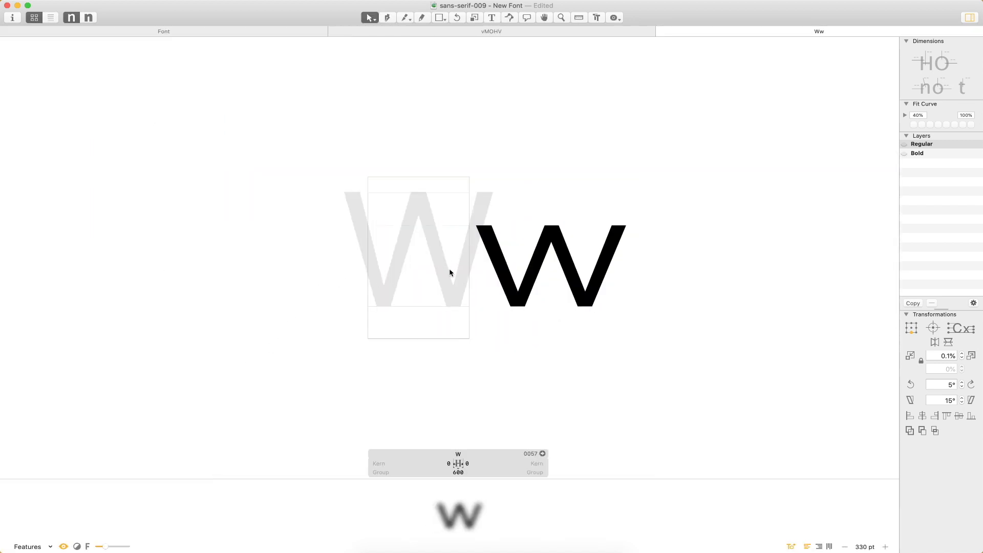
key("super+v")
- Insert an M before the W and copy both of the M's stems into the W glyph as guides
key("t")
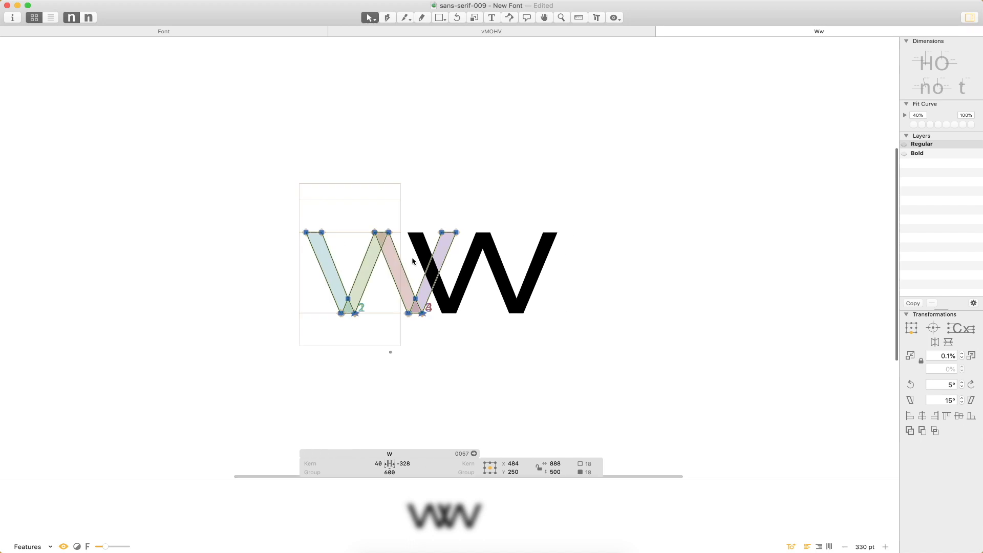
type("M")
key("Escape")
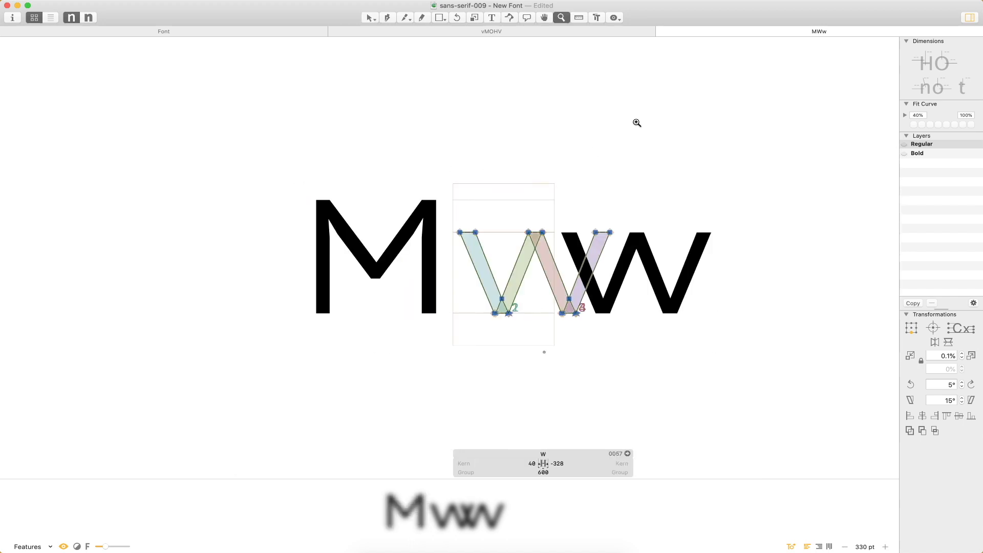
scroll(333, 257, "up", 3)
double_click(339, 186)
left_click(331, 215)
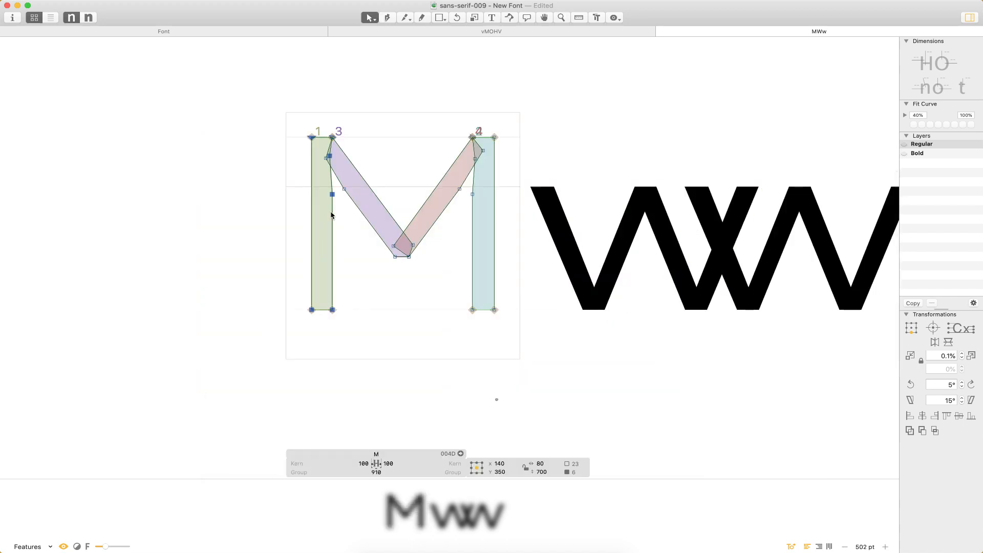
left_click(480, 227, "shift")
key("super+c")
double_click(609, 185)
key("super+v")
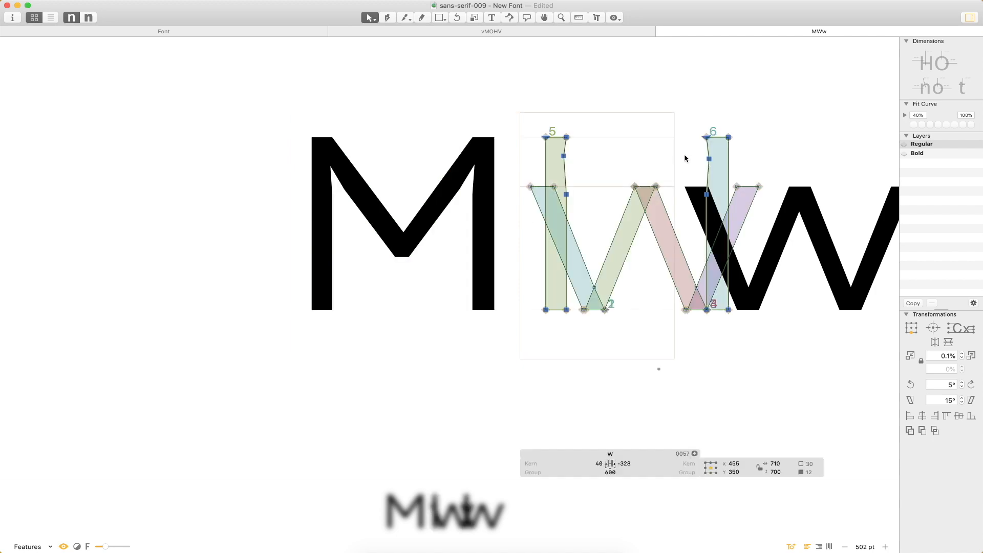
- Look up the M's advance width and set the W's width to 910 to match
left_click_drag(709, 87, 548, 98)
left_click(279, 306)
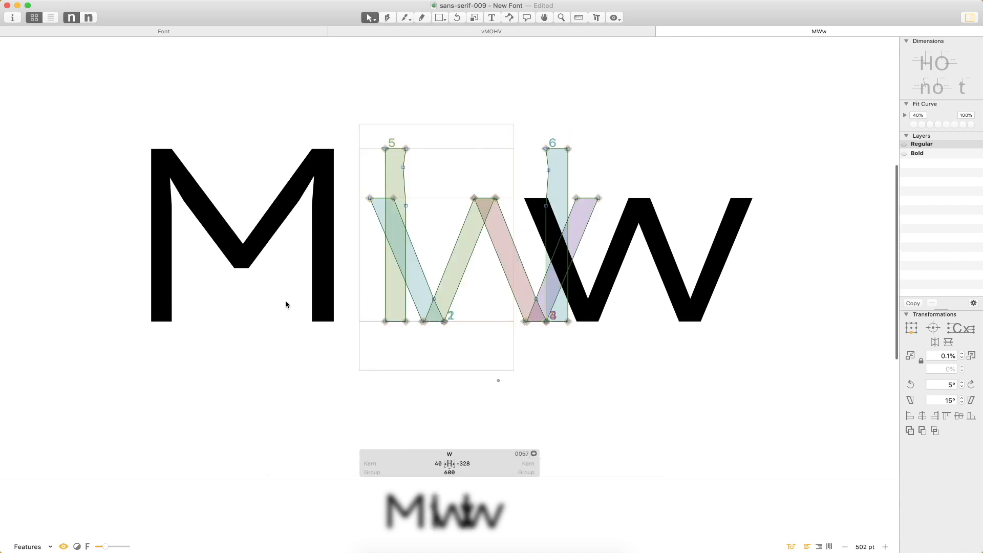
double_click(272, 275)
double_click(448, 174)
left_click(453, 471)
type("910")
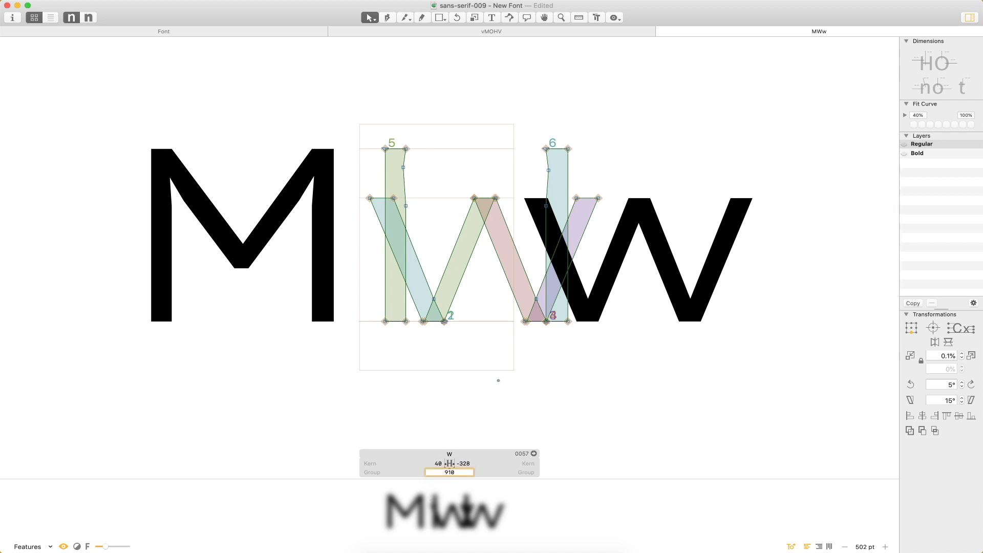
key("Return")
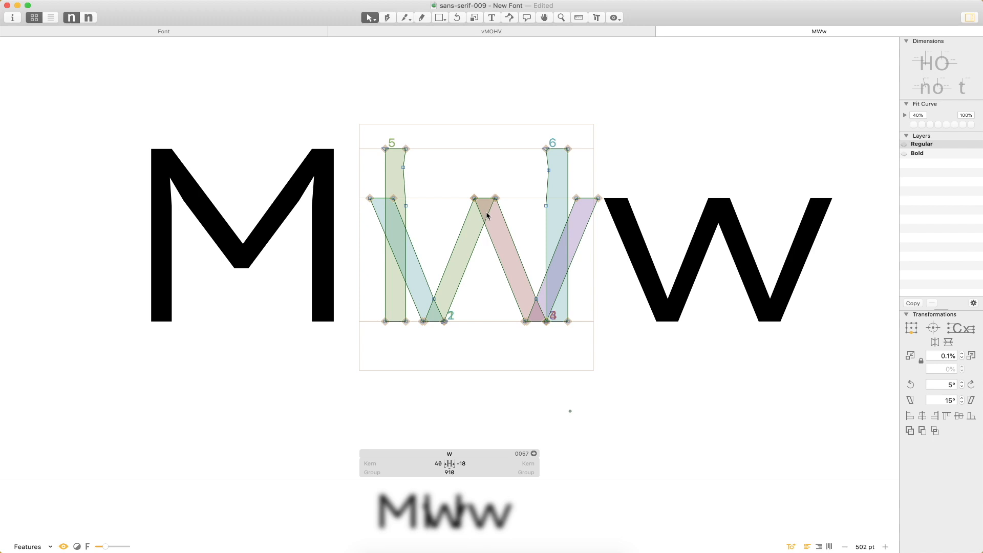
- Shift the W's four diagonals, without the guide stems, left until both sidebearings are 11
key("super+a")
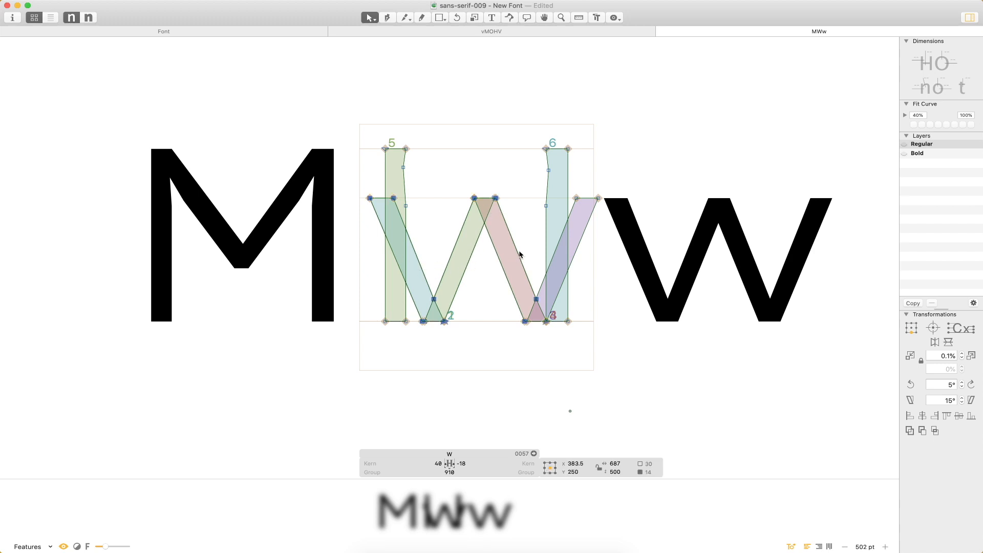
double_click(541, 281, "shift")
key("shift+Left")
key("shift+Left")
key("shift+Left")
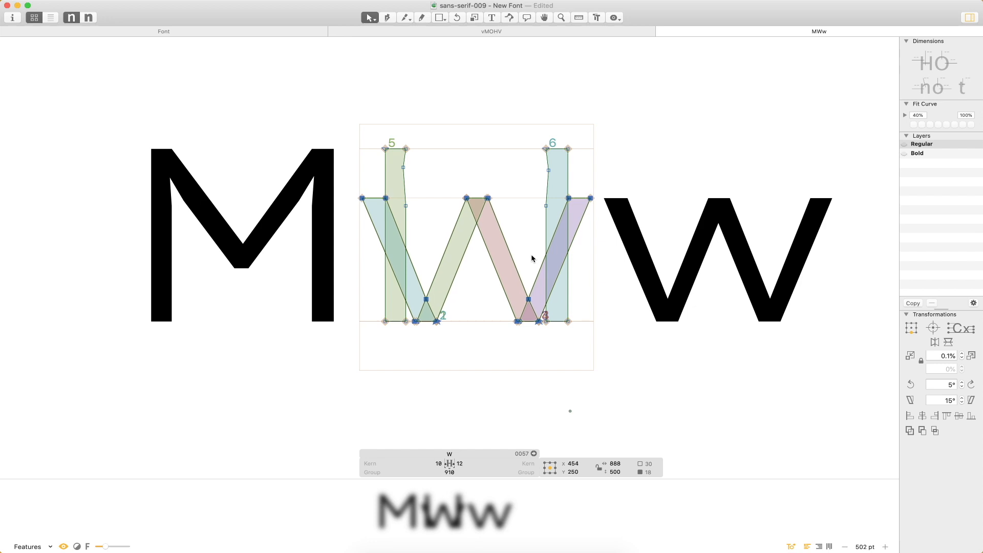
left_click(488, 168)
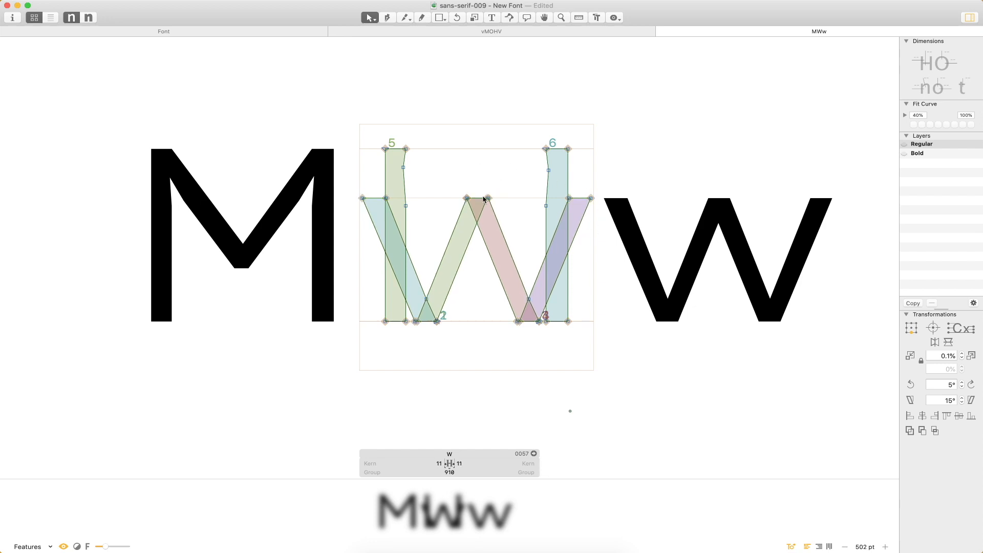
- Raise all the top nodes of the W's four diagonals to the cap height, Y 700
left_click(484, 199)
left_click(386, 199, "shift")
left_click(364, 199, "shift")
left_click(592, 198, "shift")
left_click(570, 198, "shift")
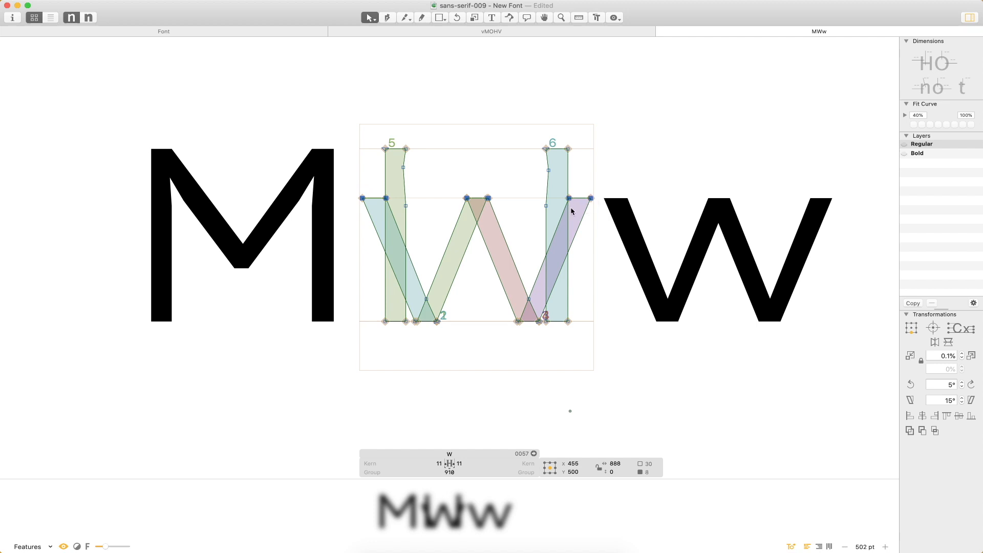
left_click_drag(570, 198, 569, 149)
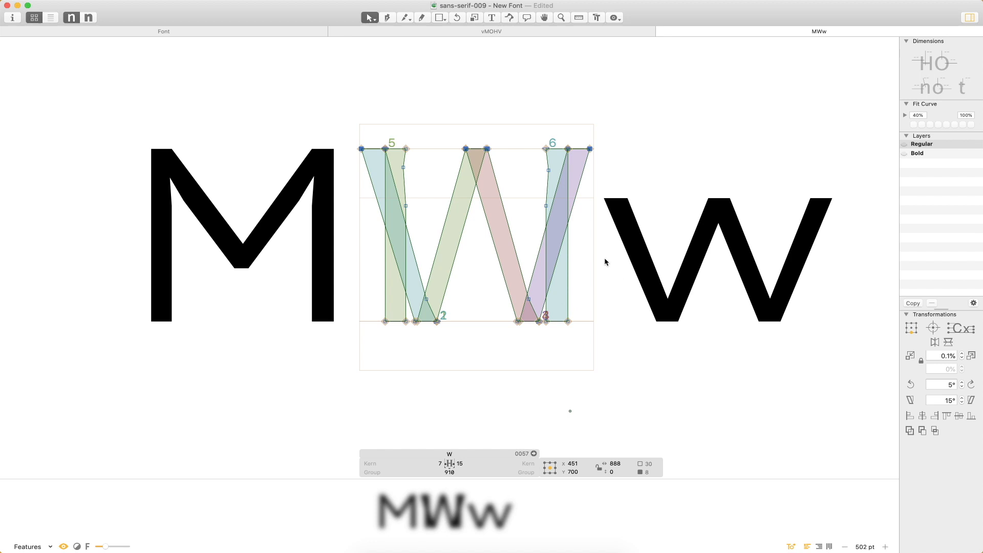
- Delete both guide stems from the W glyph and preview the remaining four diagonals
key("super+space")
left_click_drag(634, 112, 277, 403)
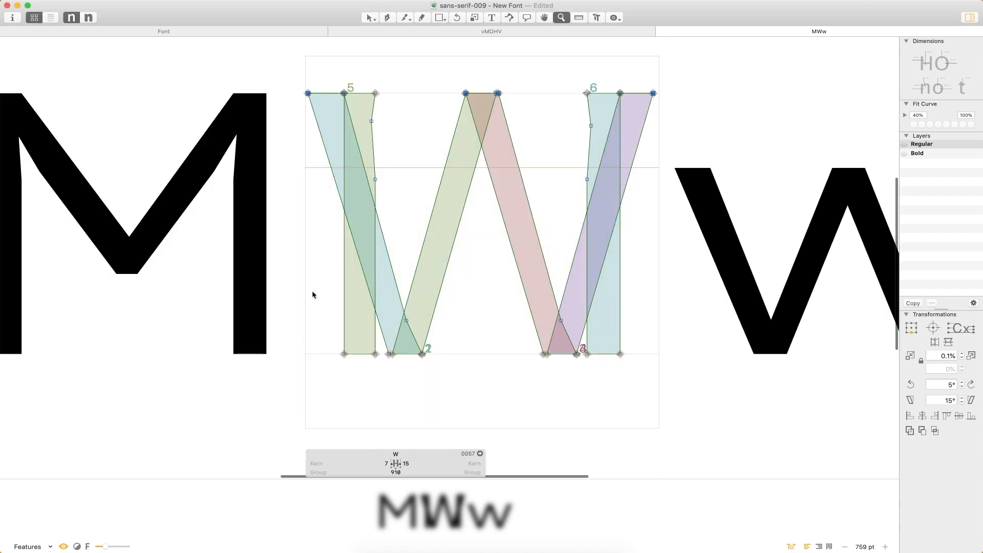
key("super+plus")
key("super+plus")
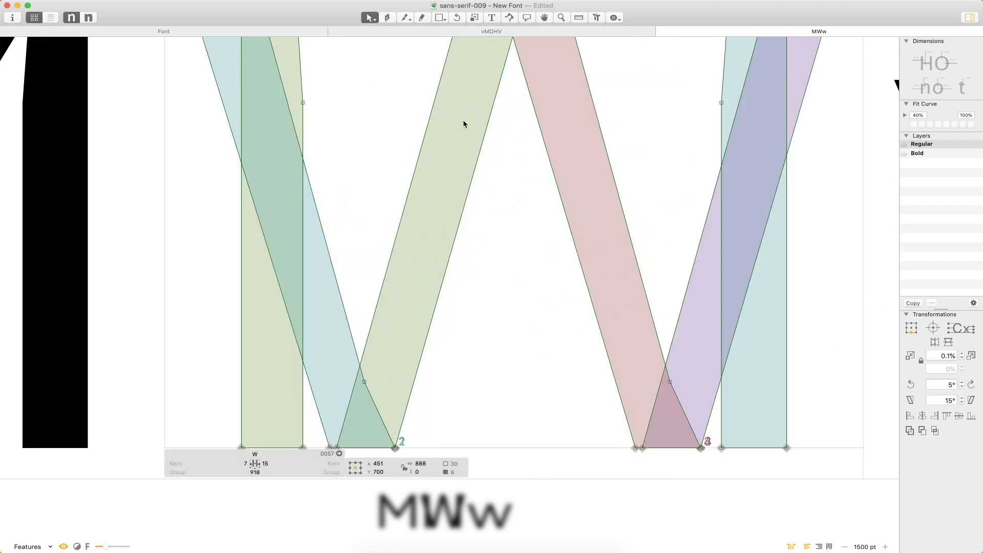
key("super+minus")
key("space")
left_click_drag(472, 91, 472, 134)
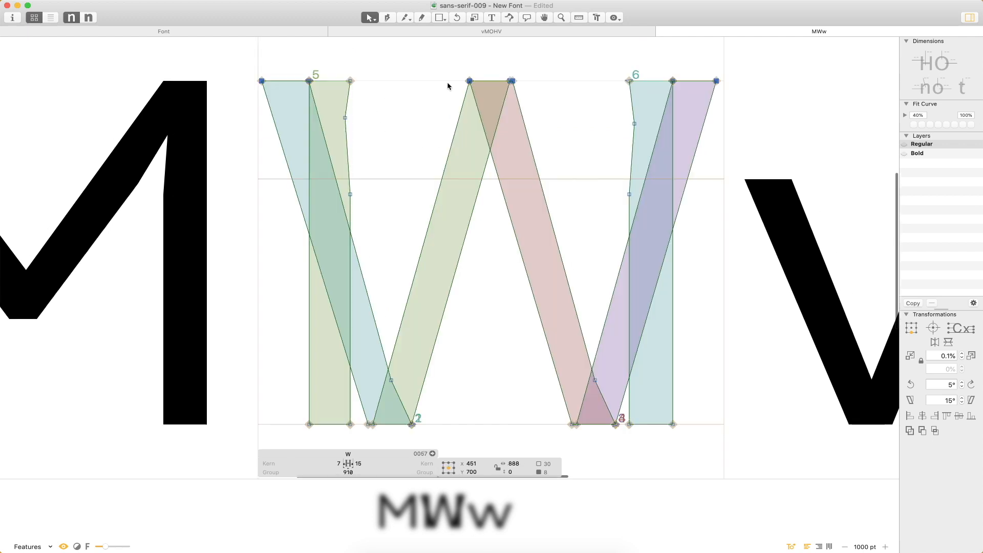
left_click(347, 177)
key("Delete")
left_click(640, 146)
key("Delete")
key("super+minus")
key("super+minus")
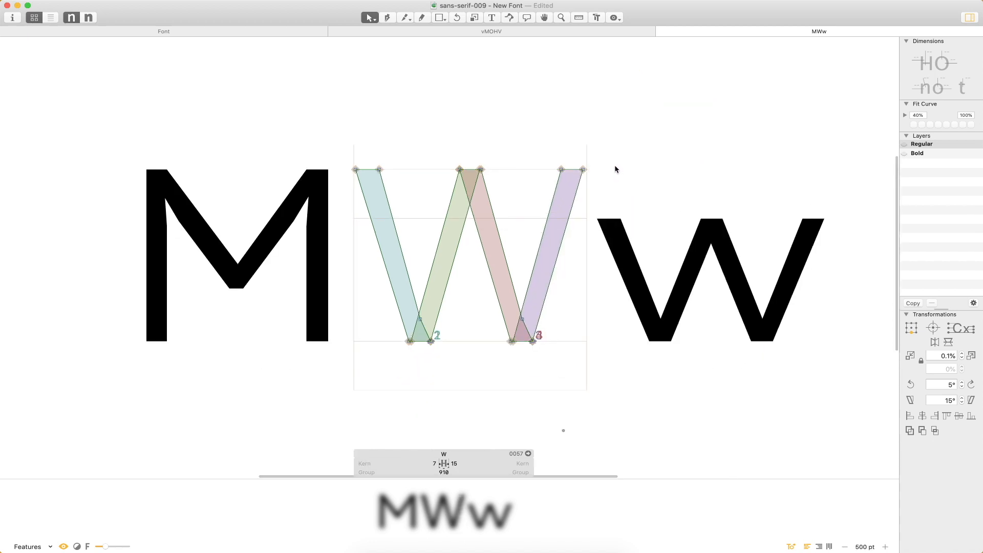
key("space")
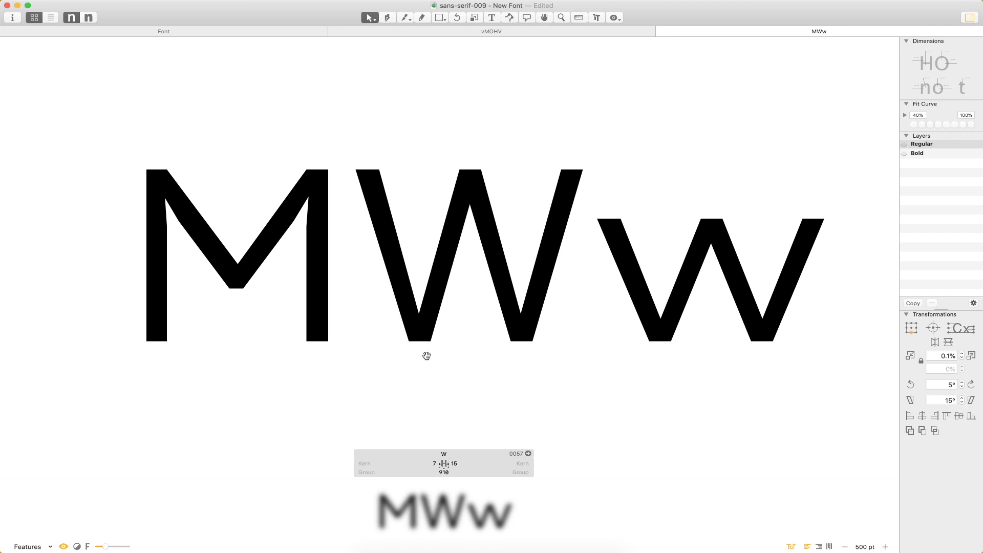
- Delete the extra node on the W's outer diagonals just above each of the two bottom vertices
key("super+space")
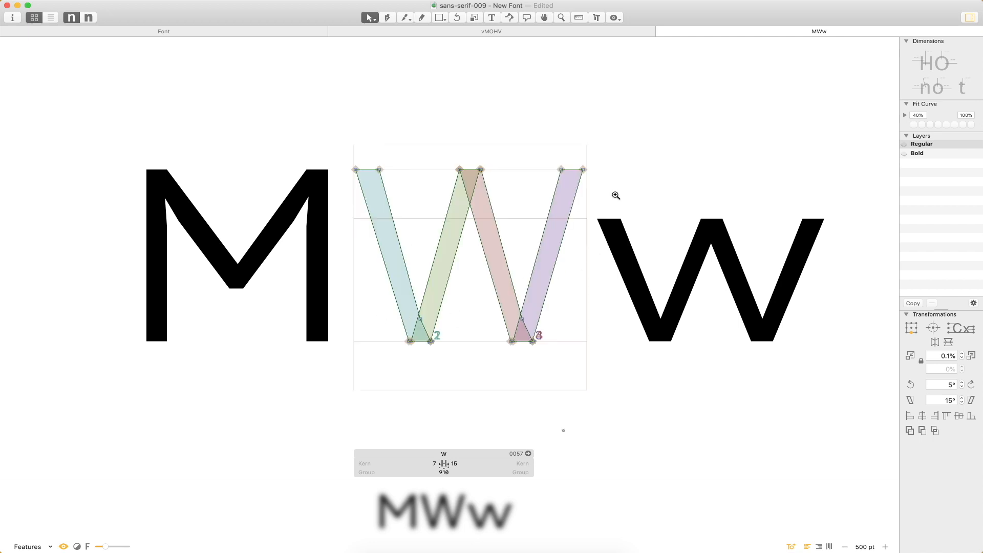
left_click_drag(640, 130, 313, 407)
left_click(360, 337)
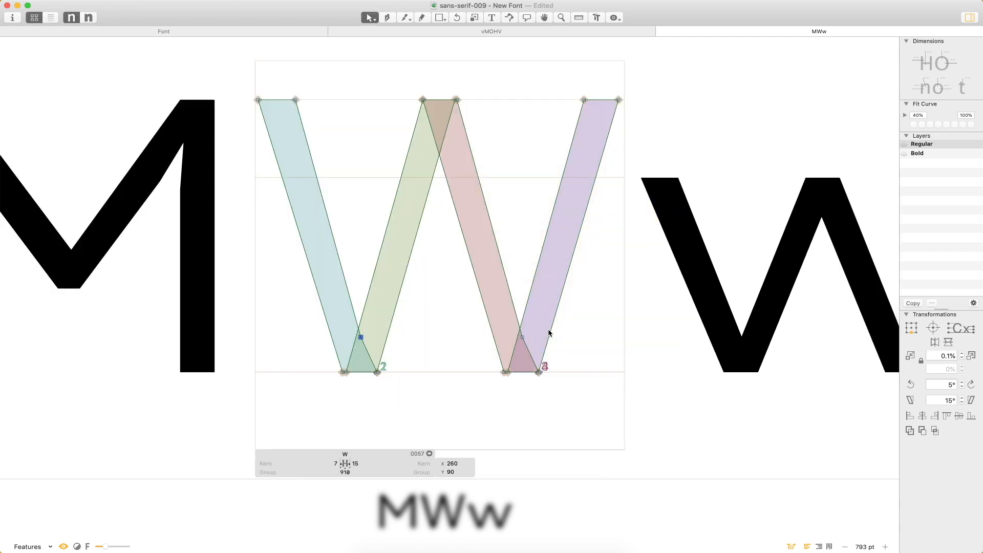
left_click(522, 338, "shift")
key("Delete")
left_click(467, 368)
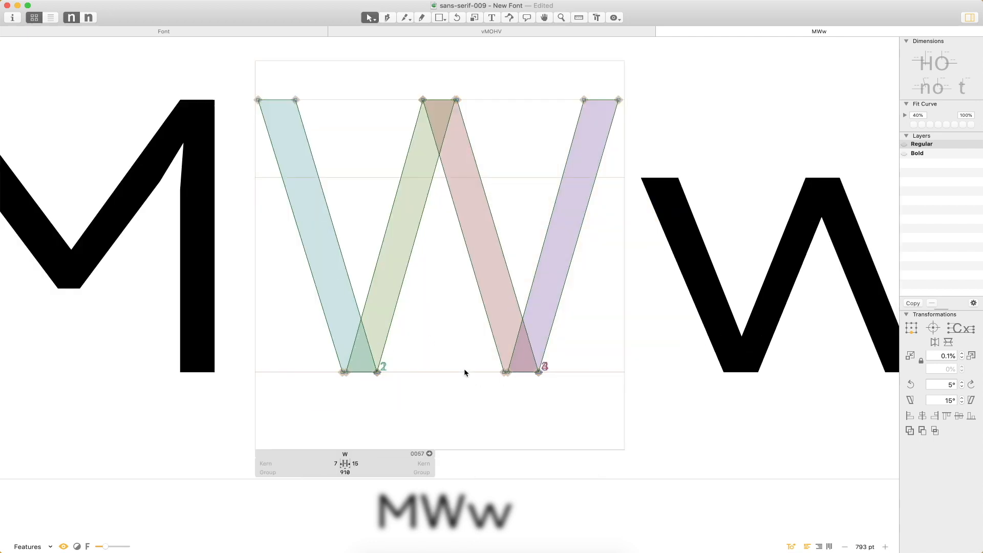
- Set the W's left and right sidebearings to 60 each
key("super+minus")
key("super+minus")
key("super+minus")
left_click(449, 463)
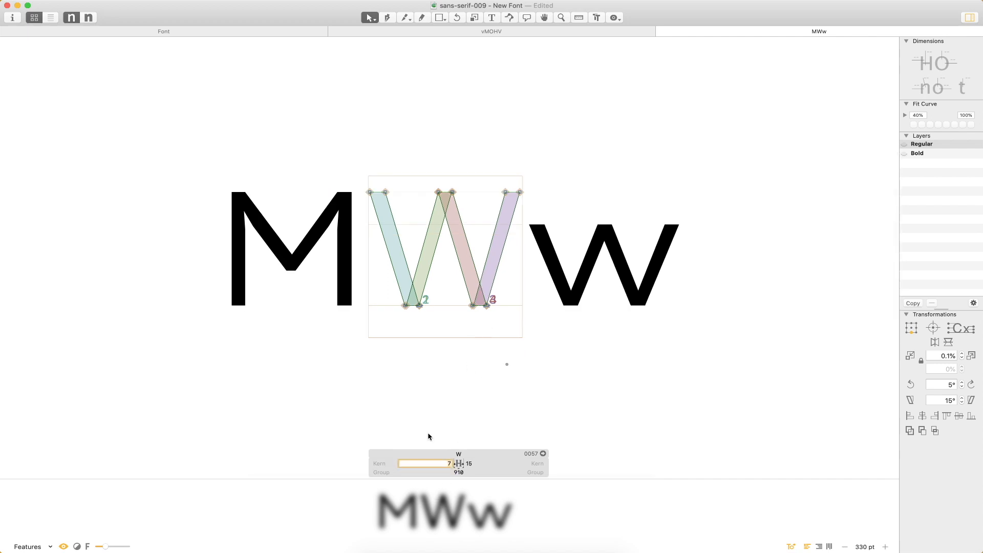
type("60")
key("Tab")
type("60")
key("Return")
key("t")
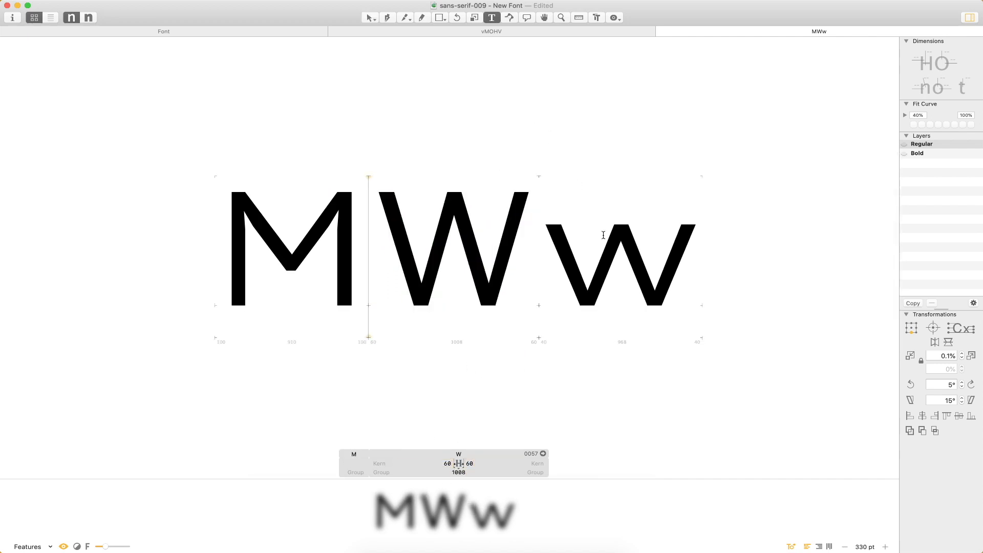
left_click(675, 257)
key("Escape")
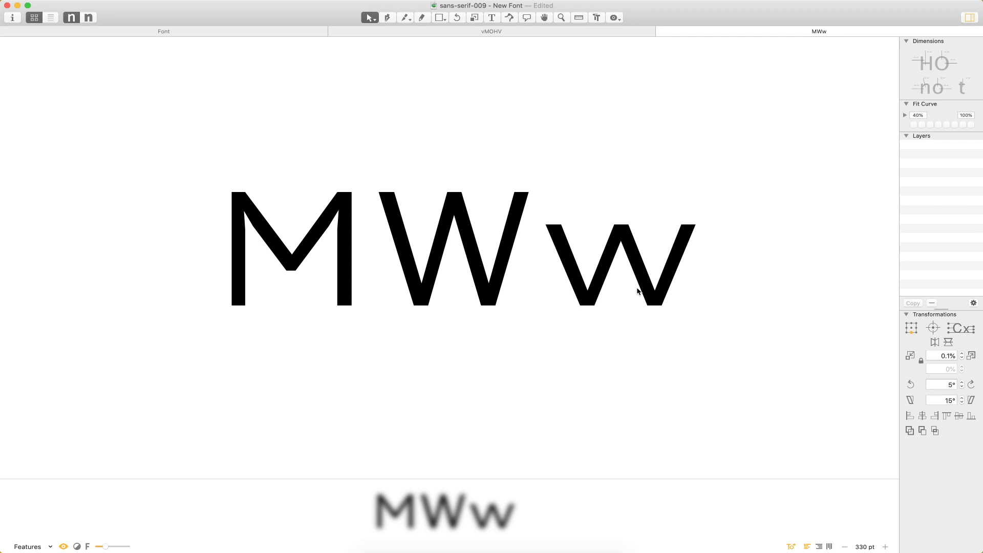
- Measure the stroke thickness of the W's diagonals and compare the letter's weight with the M and w
key("z")
left_click_drag(584, 159, 313, 365)
key("e")
key("v")
key("l")
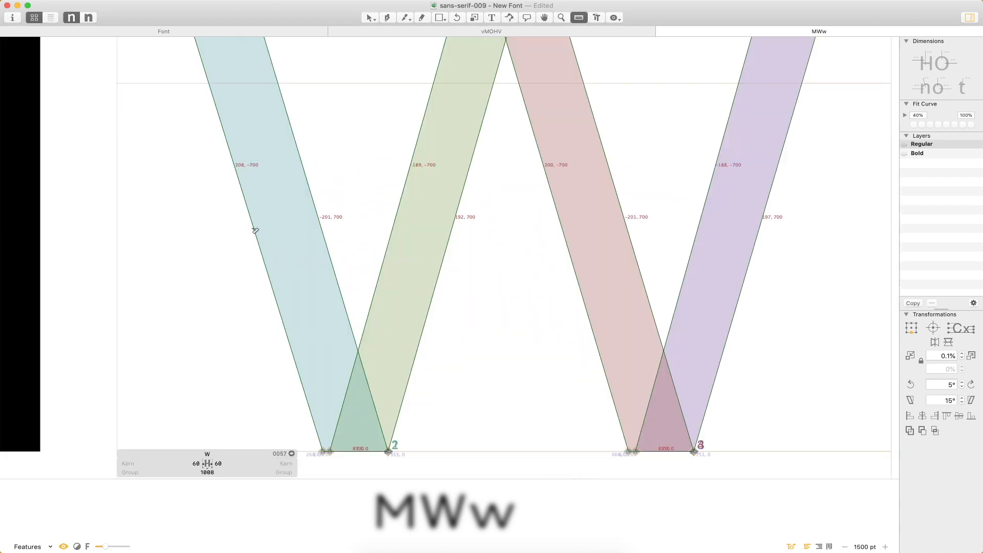
left_click_drag(242, 230, 330, 209)
left_click_drag(390, 210, 458, 234)
left_click_drag(562, 239, 644, 220)
key("super+minus")
key("super+minus")
key("super+minus")
key("v")
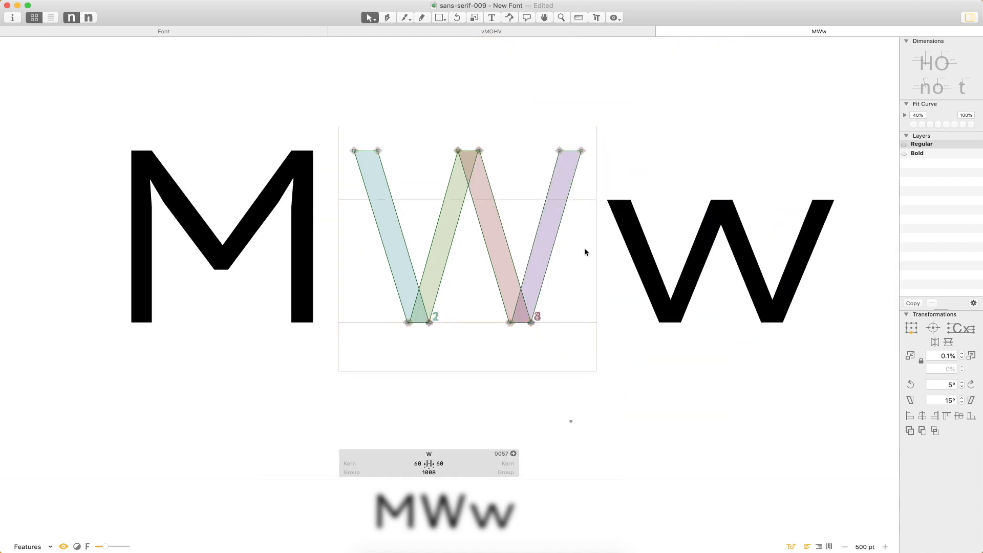
key("super+minus")
key("Escape")
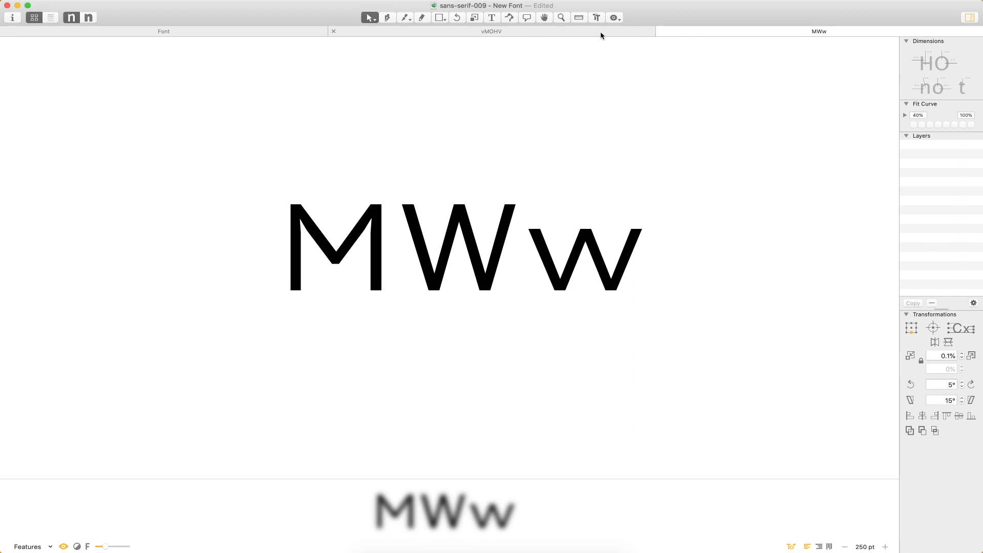
- Close the vMOHV and MWw tabs, and open the lowercase x with a capital X inserted before it
left_click(334, 31)
left_click(333, 32)
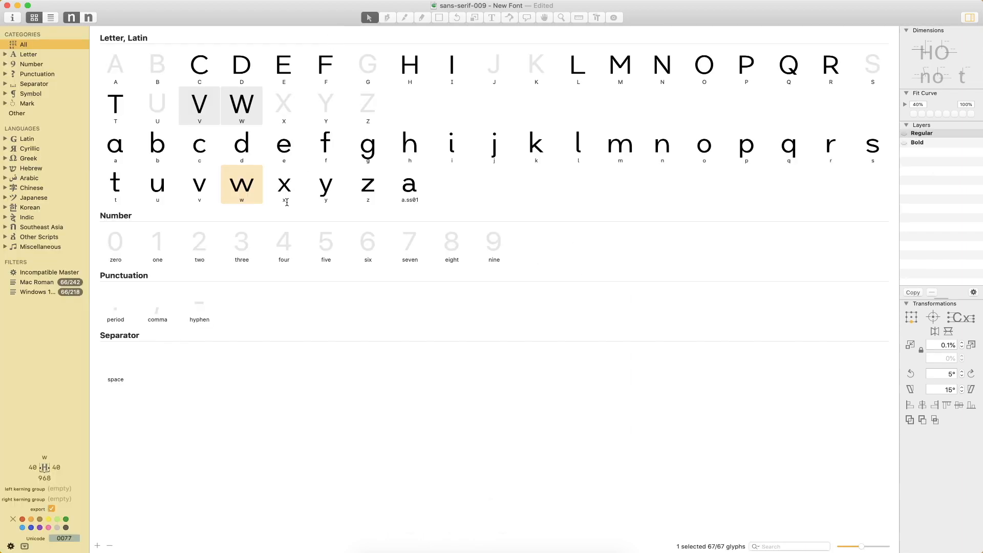
double_click(290, 187)
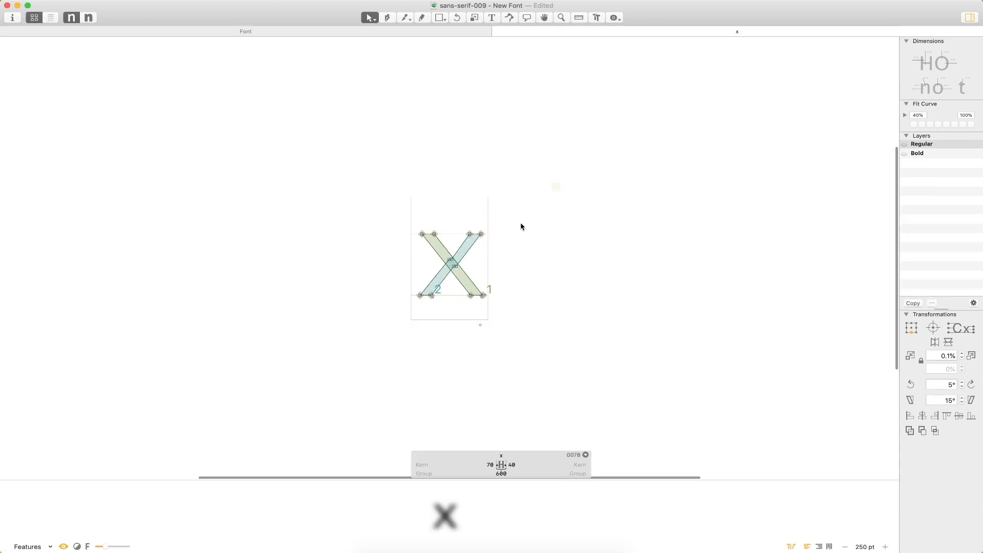
type("tX")
key("Escape")
- Copy the lowercase x's two diagonals into the empty capital X glyph
key("super+space")
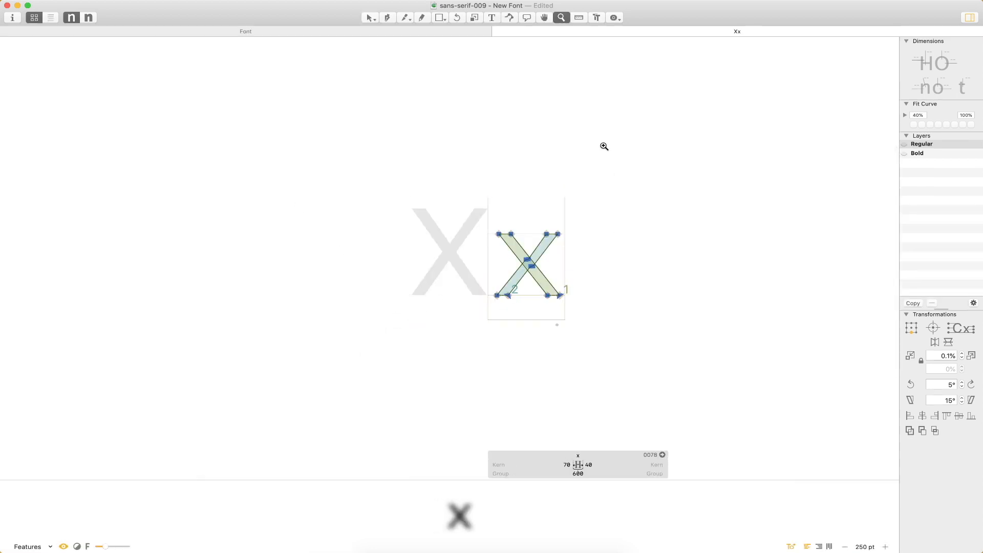
left_click_drag(603, 149, 352, 369)
key("super+plus")
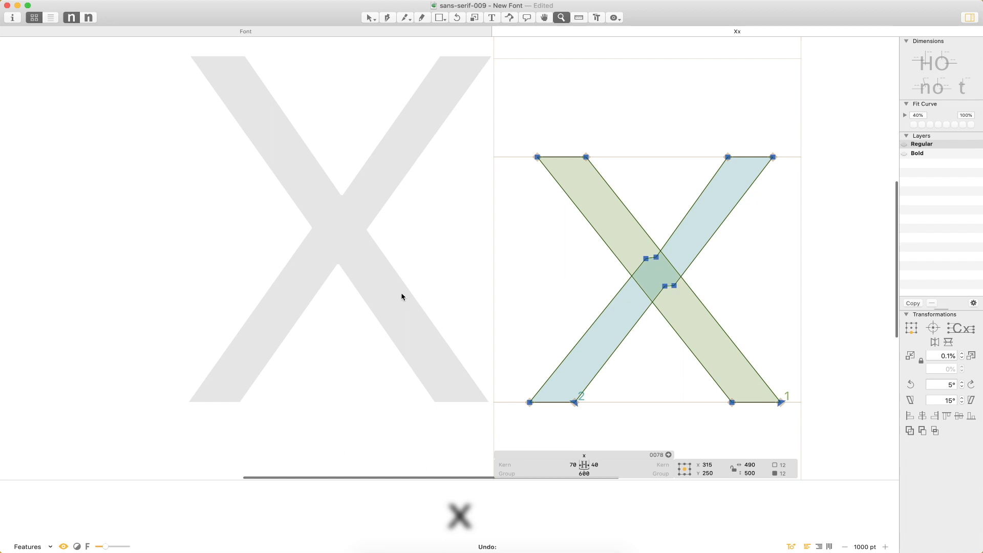
double_click(387, 314)
key("super+v")
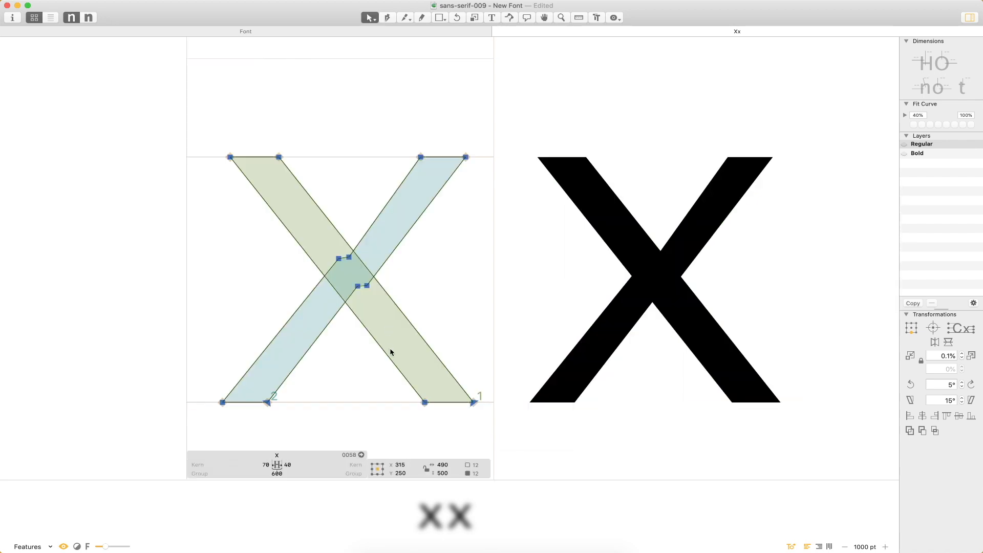
key("super+minus")
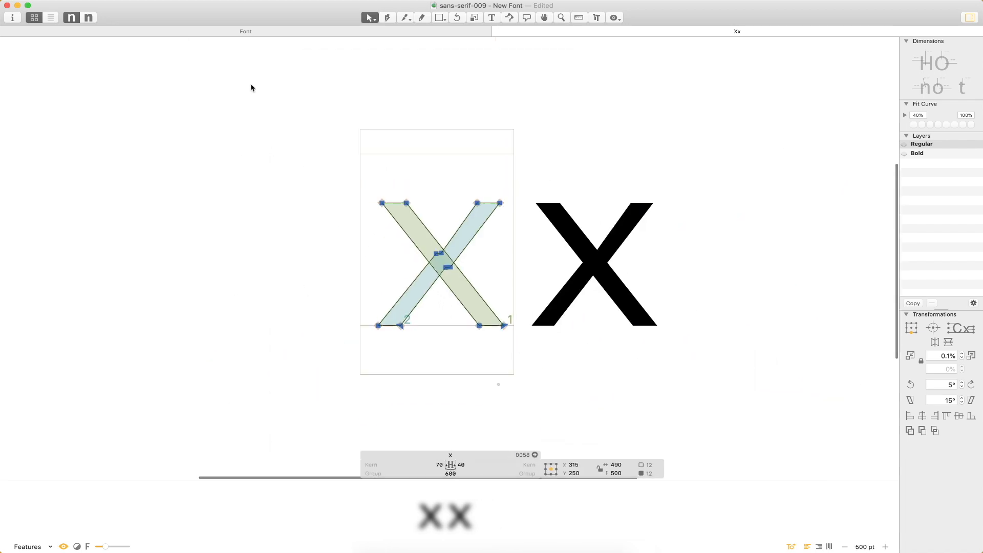
- Copy the H's two stems from the H glyph into the X glyph as guides
left_click(268, 33)
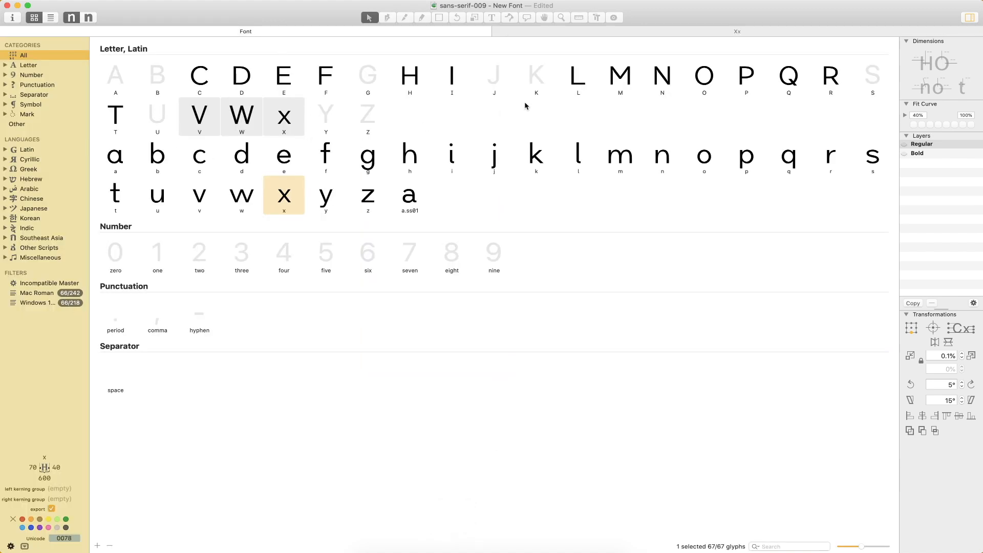
double_click(413, 82)
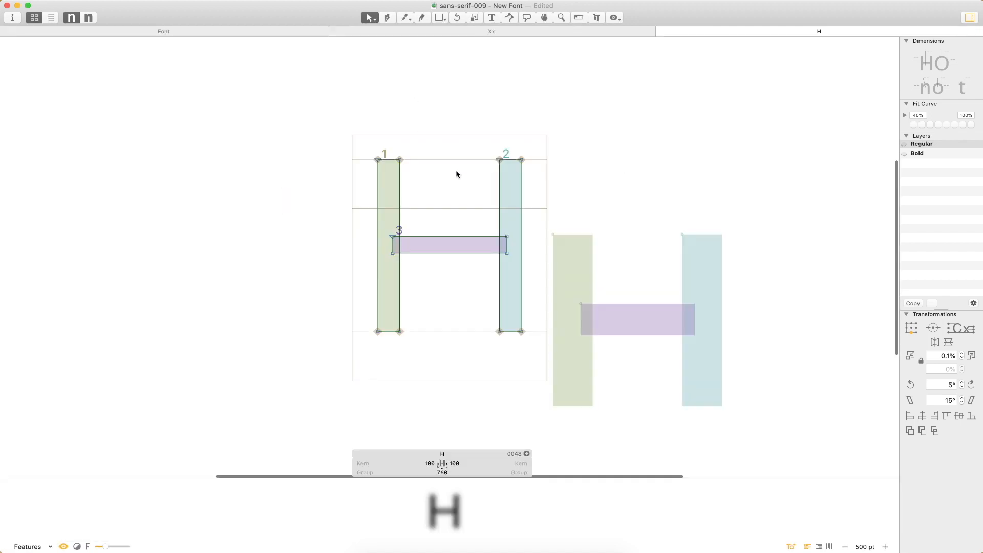
double_click(521, 167)
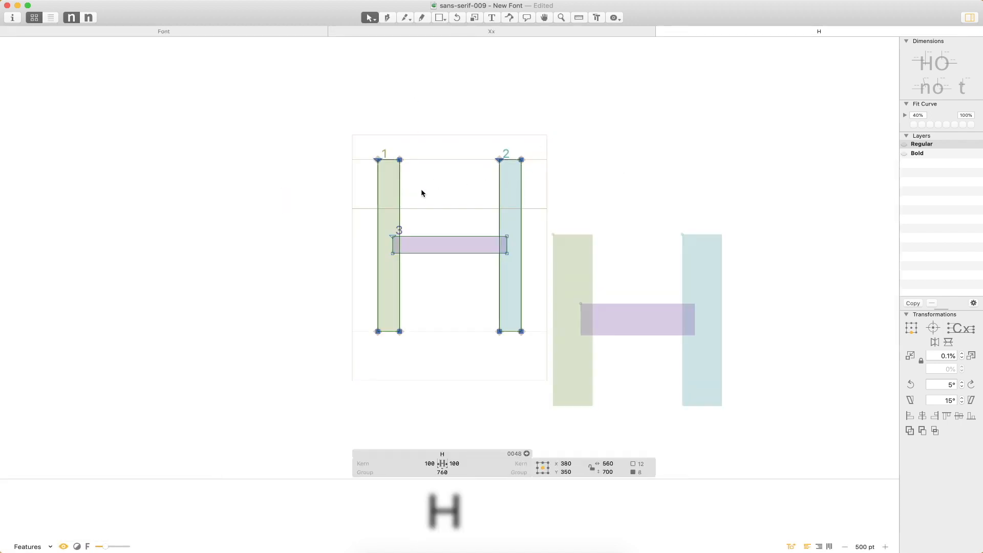
key("super+w")
left_click(578, 29)
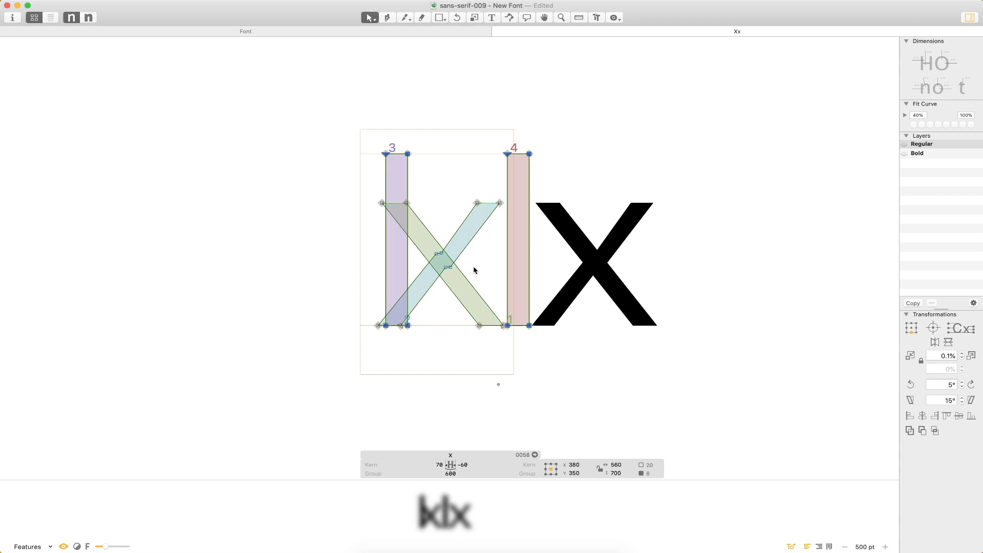
- Insert an H before the X and set the X's advance width to 760
type("tH")
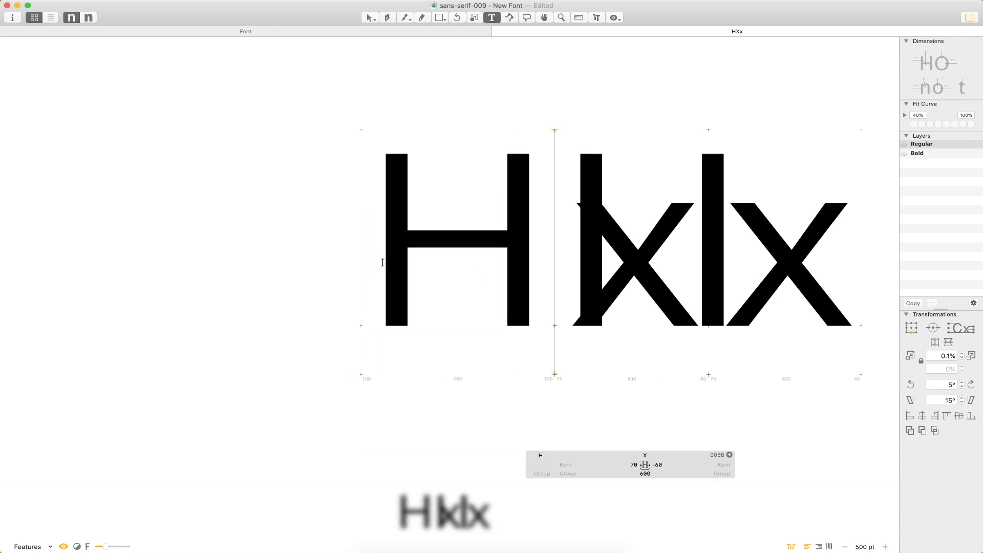
key("Escape")
double_click(472, 298)
left_click_drag(691, 305, 476, 311)
left_click(426, 346)
double_click(436, 311)
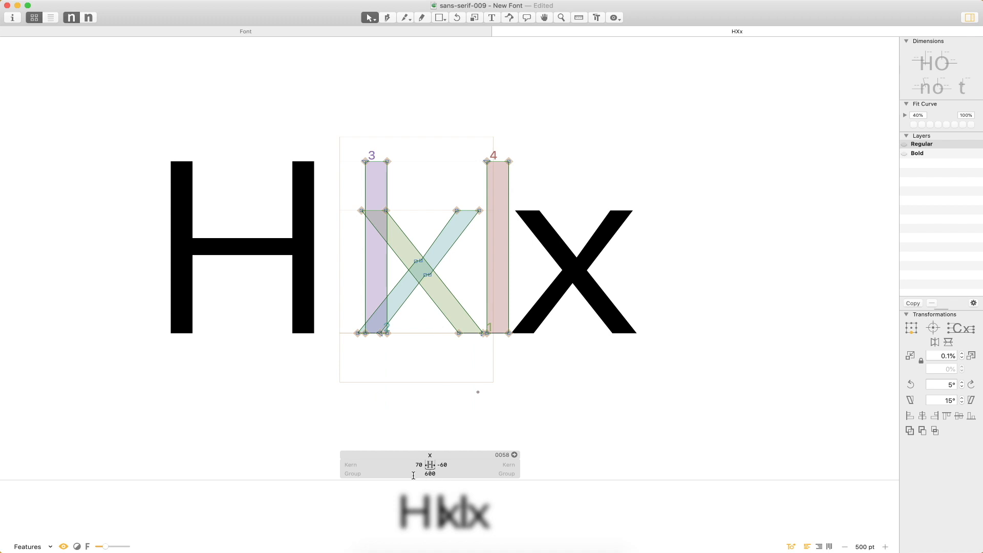
double_click(448, 476)
type("760")
key("Return")
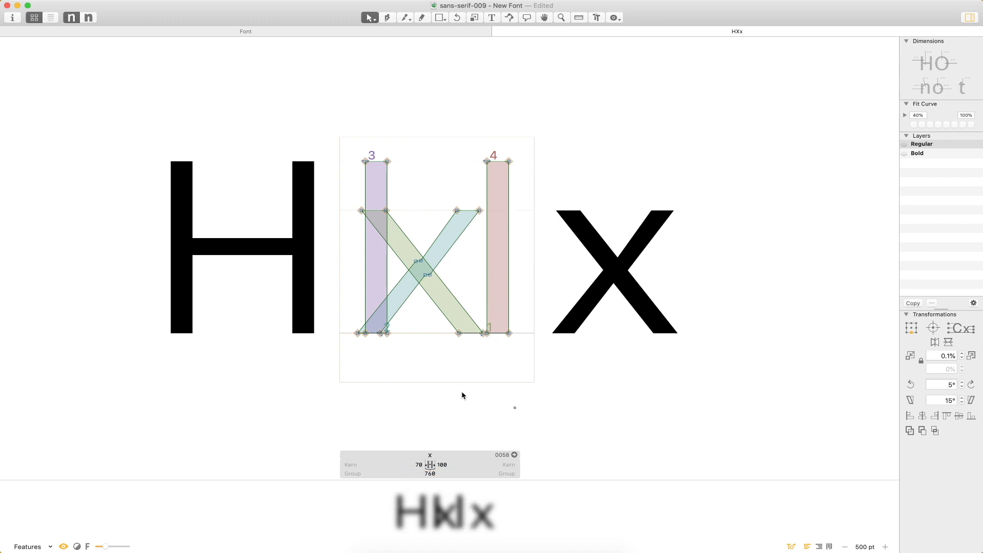
- Select both guide stems in the X and set the glyph's left sidebearing to 100
double_click(229, 320)
double_click(425, 361)
double_click(486, 297)
double_click(385, 290, "shift")
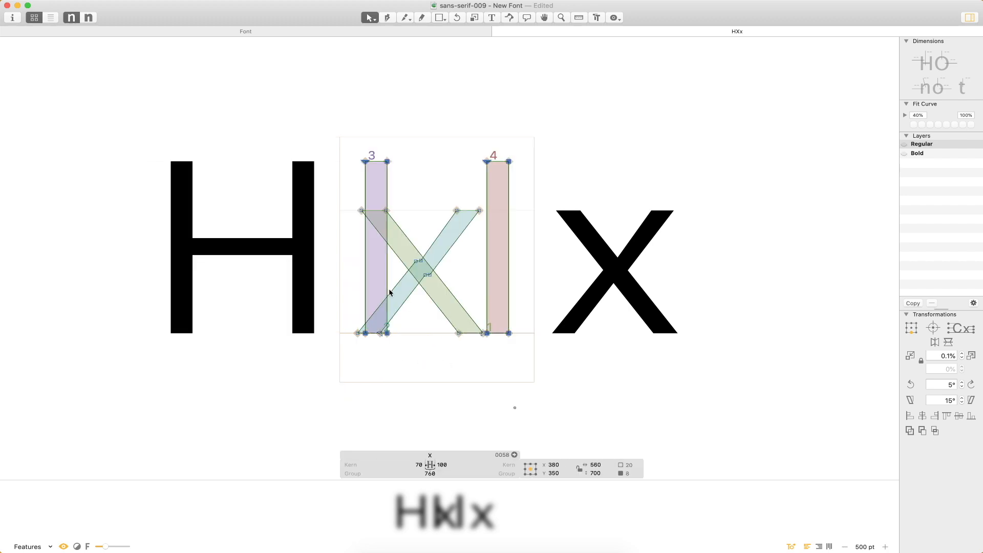
double_click(400, 463)
type("100")
key("Return")
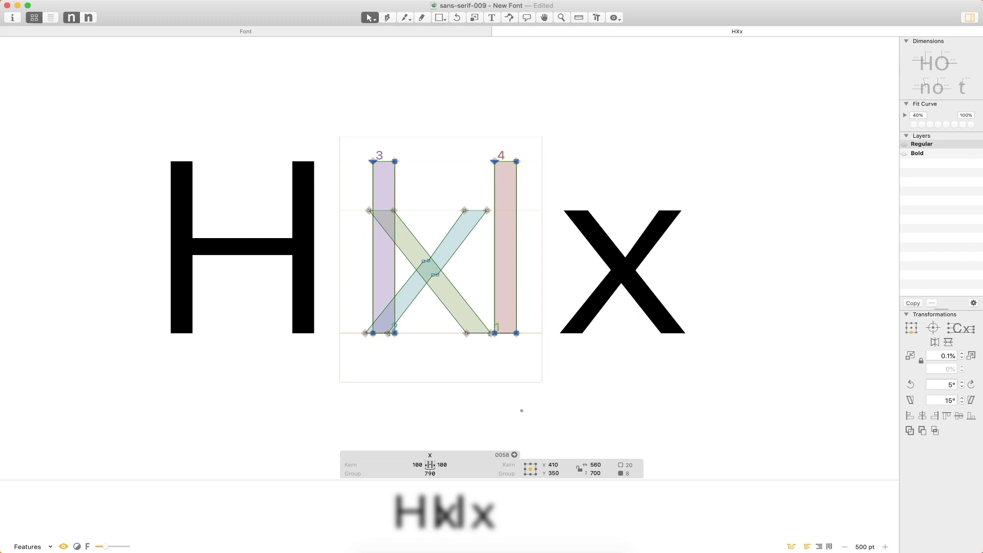
- Shift the X's two diagonals, without the guide stems, right until they sit centred between the stems
left_click(230, 311)
double_click(231, 312)
double_click(448, 313)
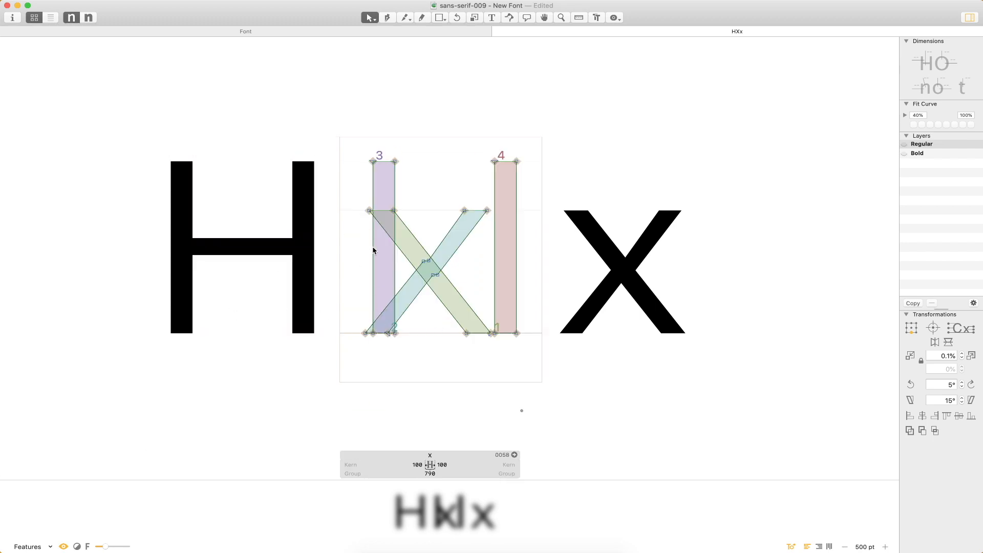
key("super+a")
key("shift+Right")
key("shift+Right")
key("shift+Right")
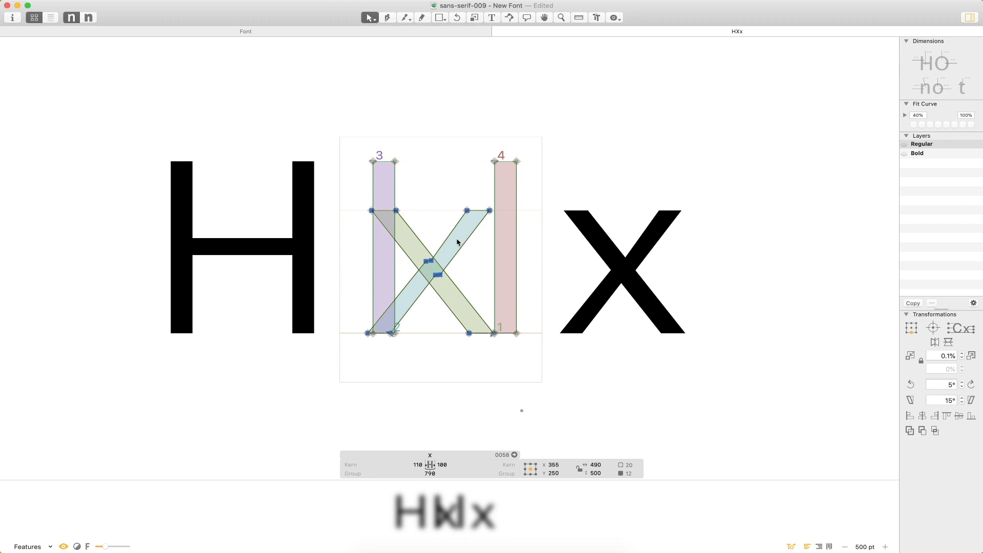
key("shift+Right")
key("shift+Right")
key("shift+Right")
left_click(432, 399)
- Set the X's left sidebearing to 100 with the guide stems as the outer edges
left_click(418, 464)
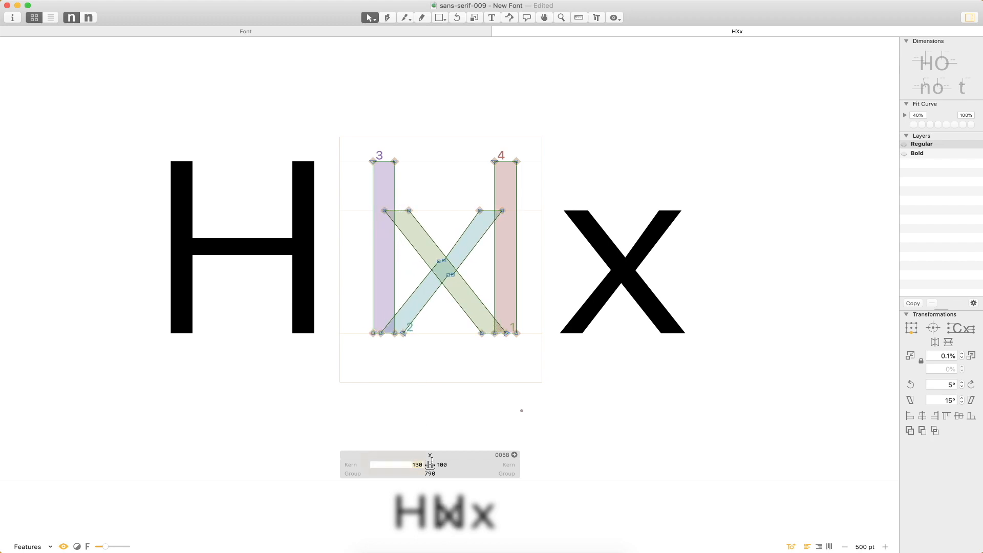
type("100")
key("Return")
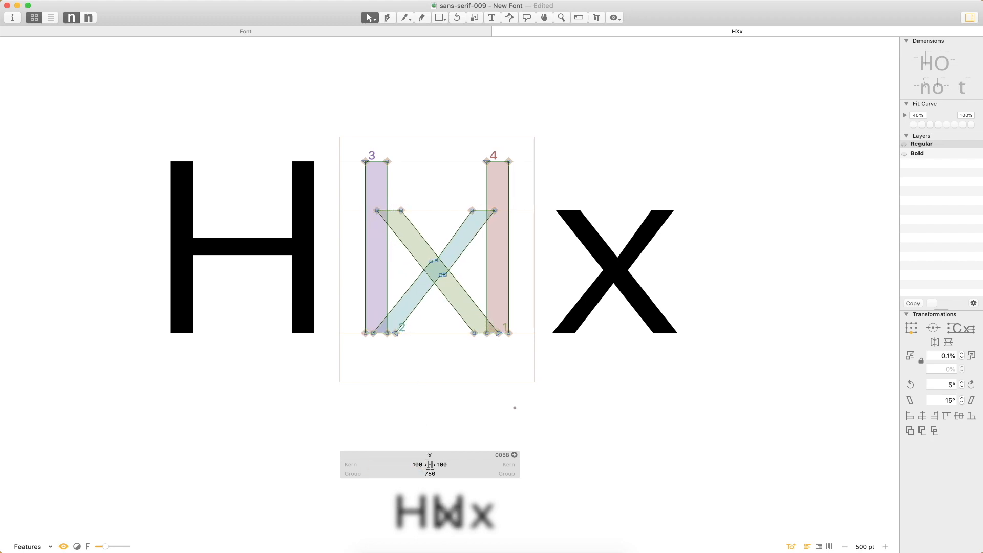
- Extend the upper end of the X's falling diagonal along its slope to the cap height at Y 700
key("super+plus")
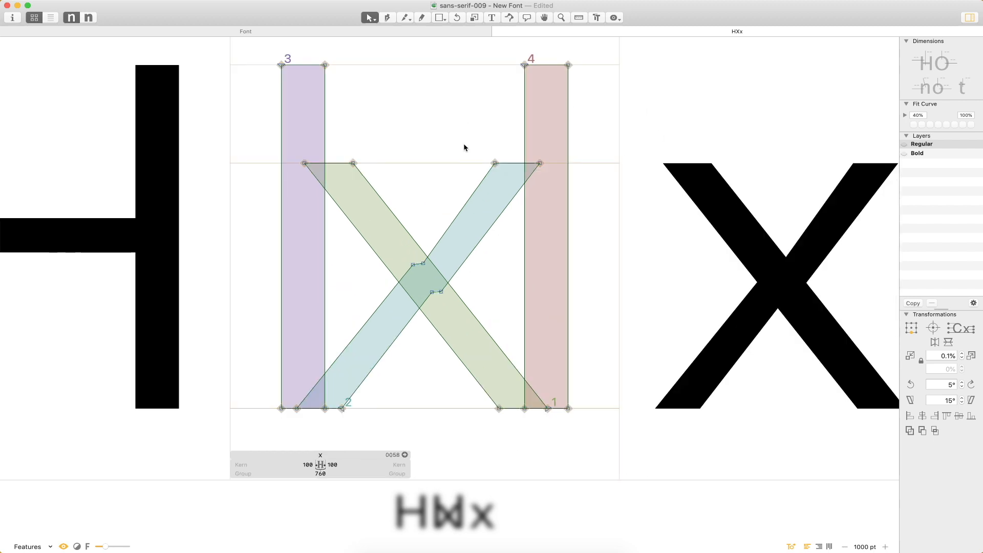
left_click(305, 164)
left_click_drag(306, 164, 225, 68)
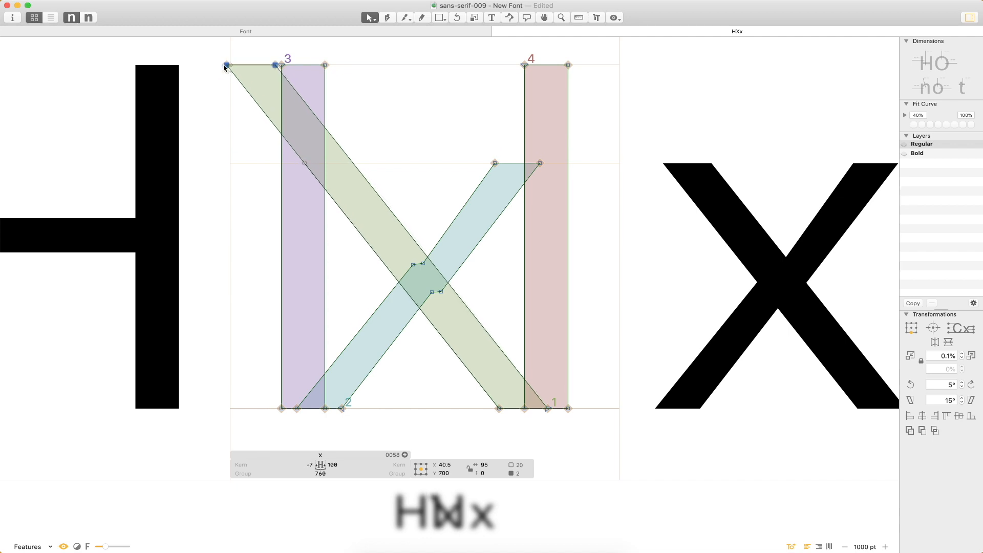
left_click_drag(224, 67, 224, 67)
- Extend the upper end of the X's rising diagonal along its slope to the cap height at Y 700
left_click(501, 164)
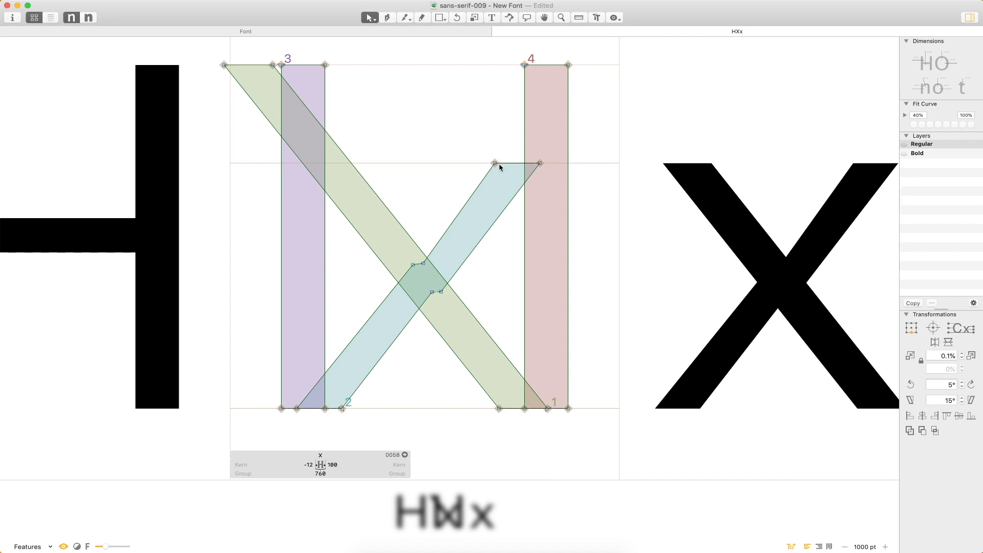
left_click(537, 163)
mouse_move(537, 163)
left_mouse_down()
mouse_move(617, 60)
mouse_move(611, 67)
left_mouse_up()
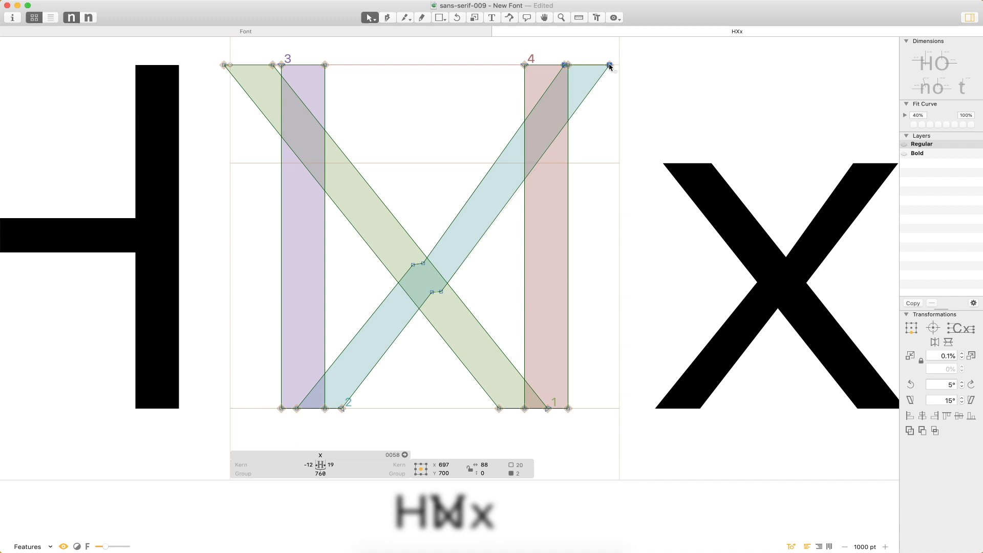
mouse_move(611, 67)
left_mouse_down()
mouse_move(635, 66)
mouse_move(612, 66)
left_mouse_up()
left_click(622, 177)
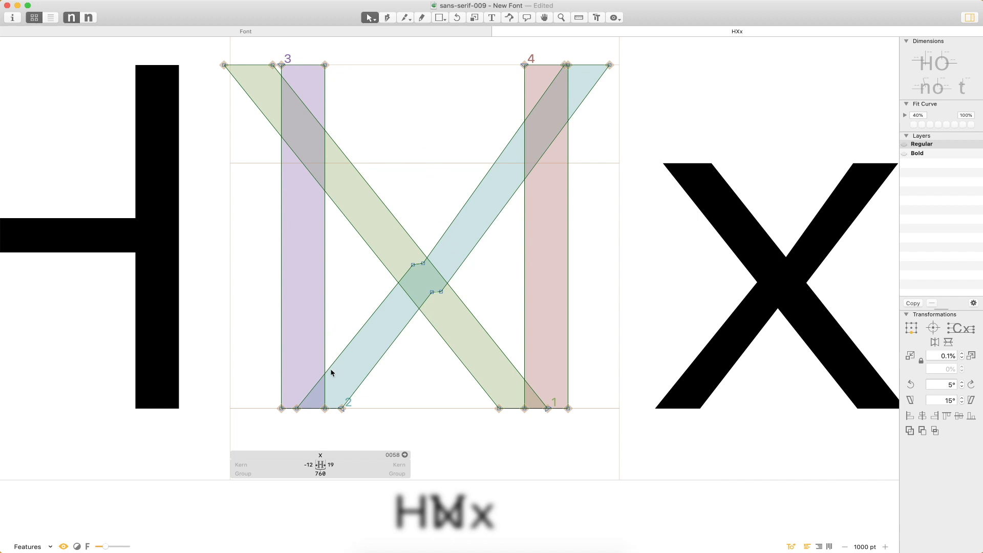
- Shift the lower half of the X's rising diagonal left until its foot sits near the left guide stem's outer edge
left_click(341, 409)
left_click(297, 409, "shift")
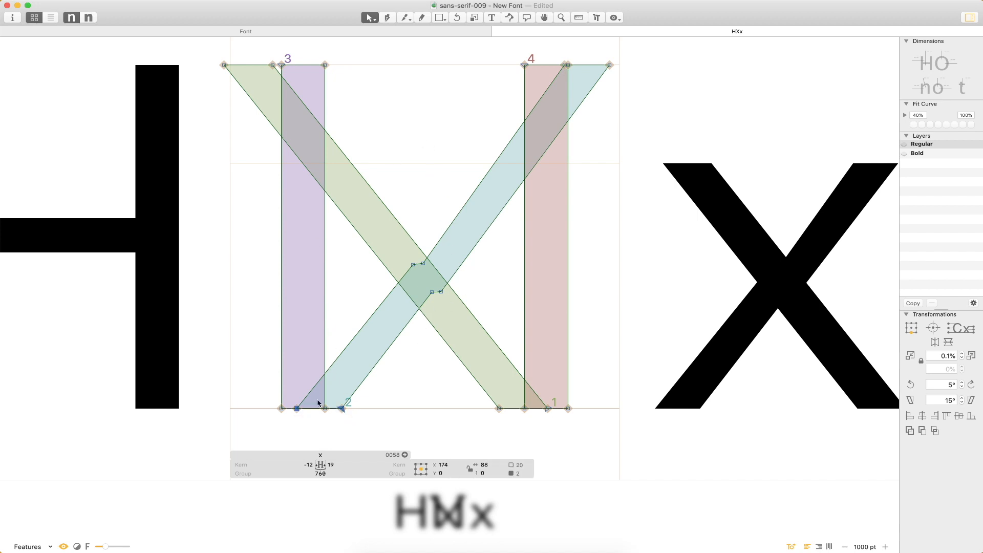
left_click(413, 265, "shift")
left_click(432, 292, "shift")
mouse_move(432, 293)
left_mouse_down()
mouse_move(358, 304)
mouse_move(419, 302)
left_mouse_up()
- Nudge the rising diagonal's lower half left until its foot overhangs the left guide stem by 10 units
key("super+space")
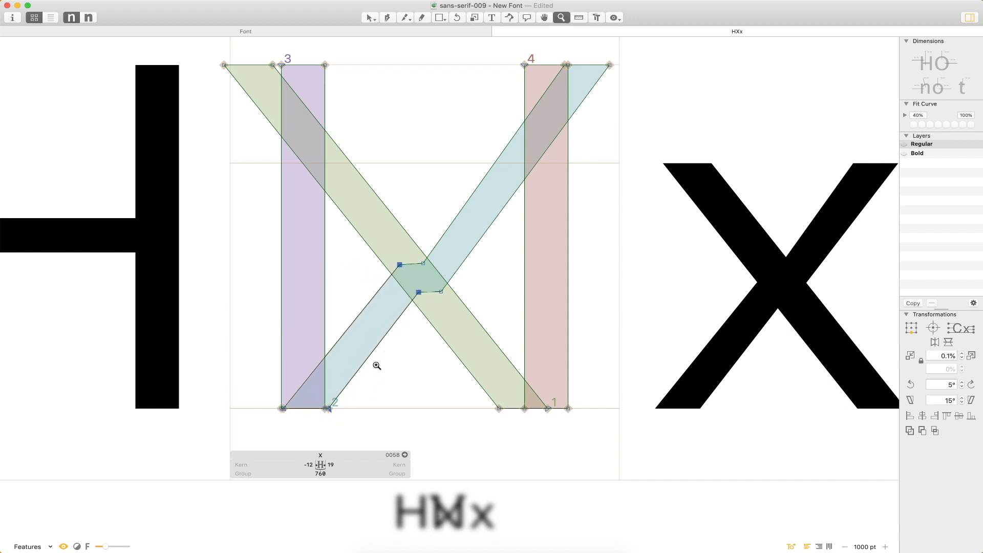
left_click_drag(375, 367, 221, 435)
key("Left")
key("Left")
key("Left")
key("Left")
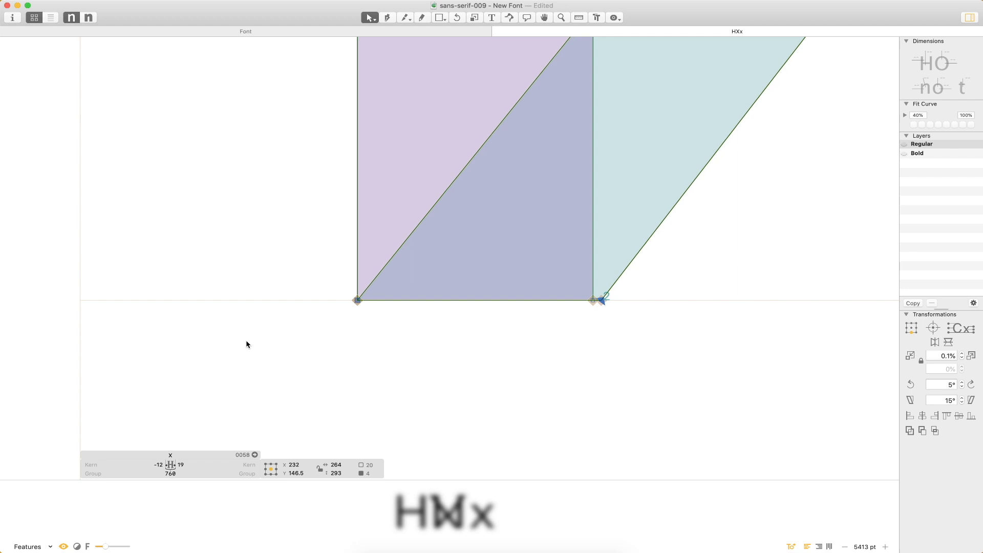
key("shift+Left")
key("super+0")
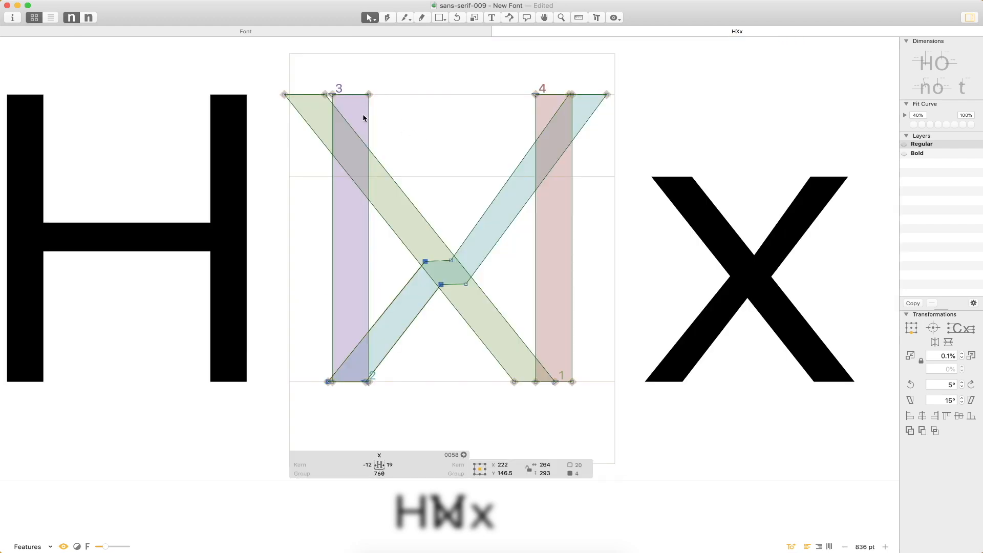
- Select the whole falling diagonal and shift it right in steps of 10 units until its foot reaches past the right guide stem
left_click_drag(273, 86, 314, 118)
left_click(326, 95, "shift")
double_click(501, 332)
key("shift+Right")
key("shift+Right")
key("shift+Right")
key("shift+Right")
key("shift+Right")
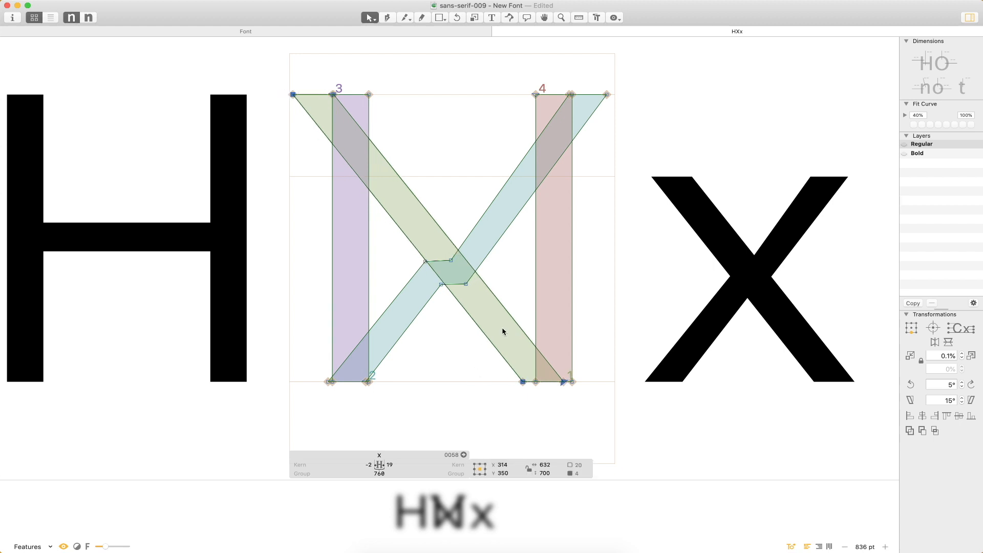
key("shift+Right")
key("shift+Right")
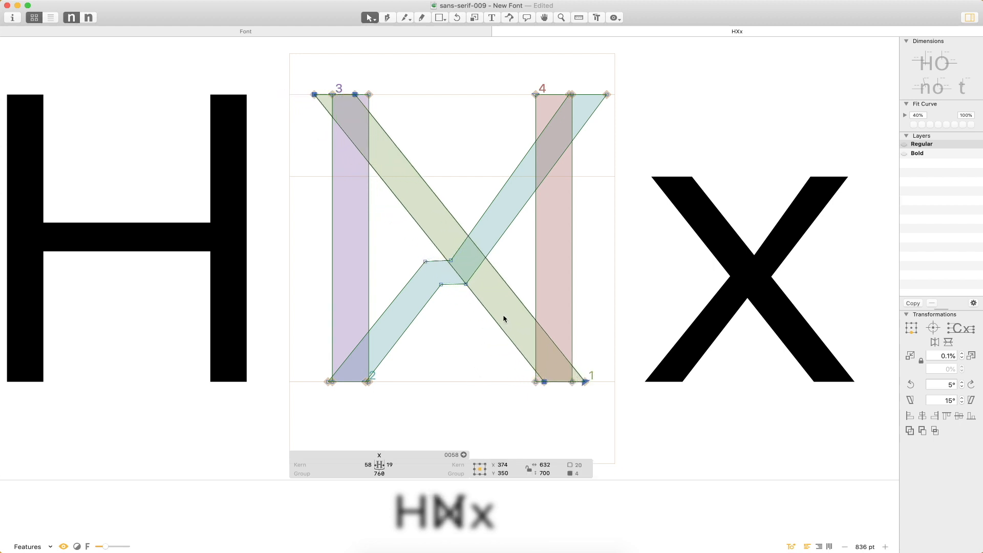
- Snap the falling diagonal's foot to the right guide stem's outer edge and nudge the diagonal 10 units further right
key("super+space")
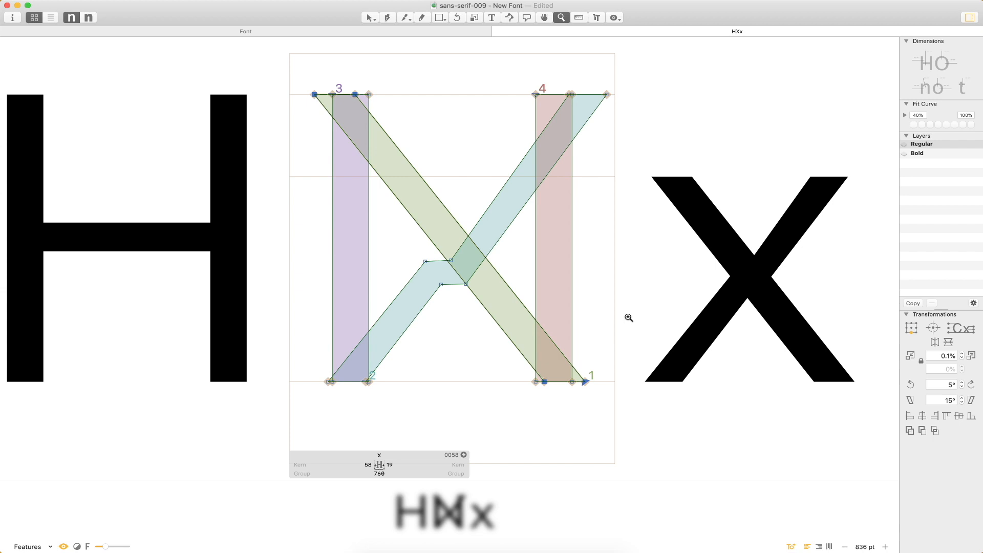
left_click_drag(628, 318, 497, 407)
left_click_drag(559, 355, 497, 357)
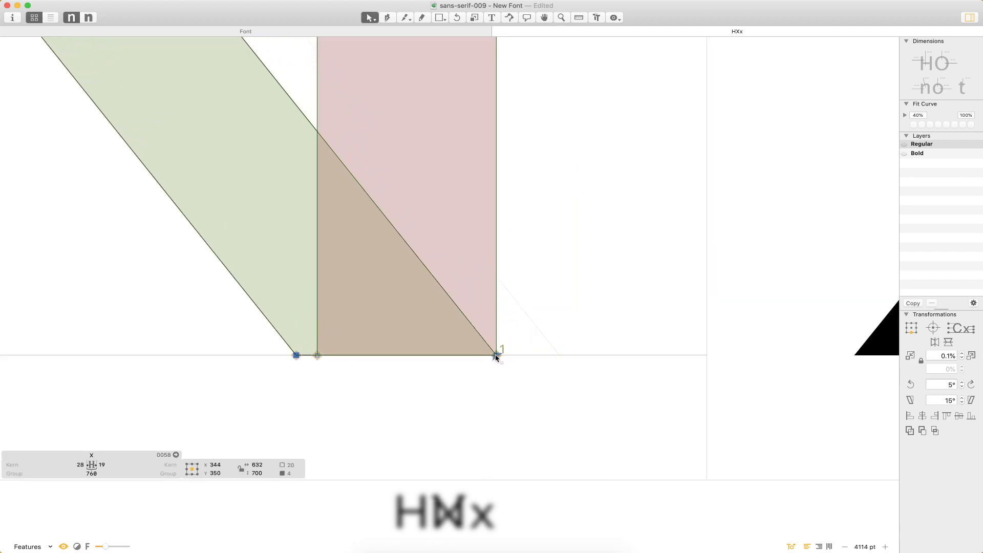
key("shift+Right")
left_click(577, 314)
key("super+0")
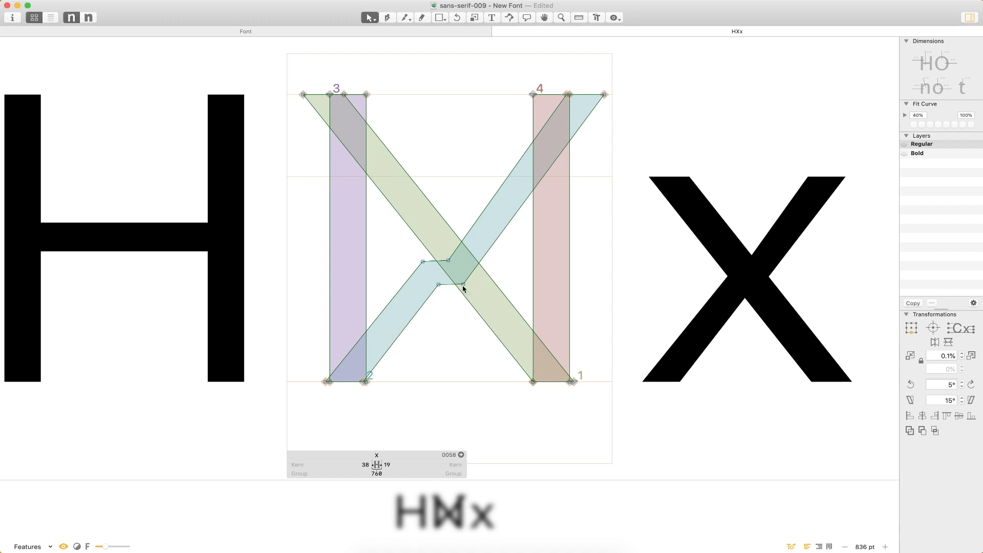
left_click(449, 261)
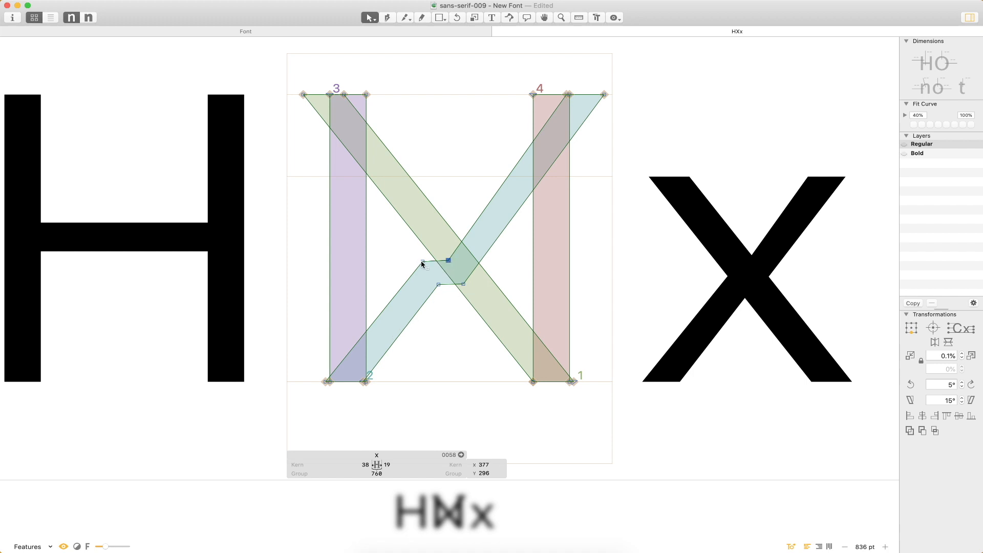
left_click(423, 263, "shift")
left_click(442, 285, "shift")
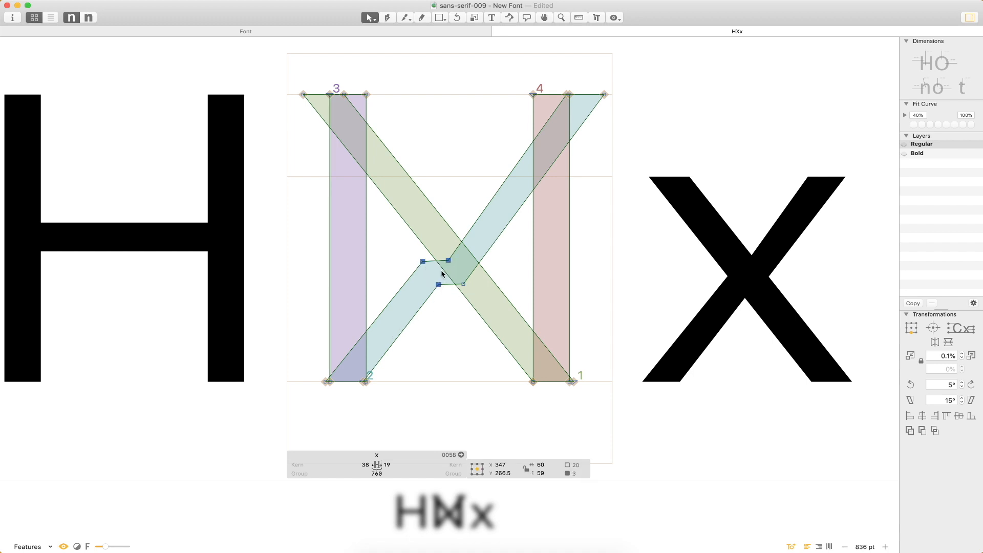
left_click(447, 301)
left_click_drag(409, 246, 425, 277)
left_click(438, 285, "shift")
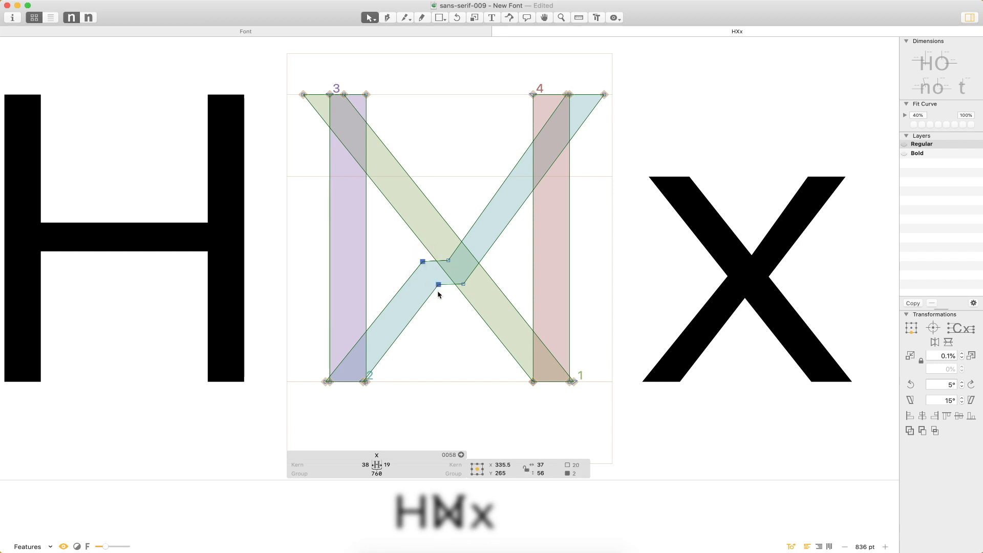
- Copy the H's crossbar into the X as a guide for the height of the crossing
double_click(215, 223)
key("super+c")
double_click(459, 213)
key("super+v")
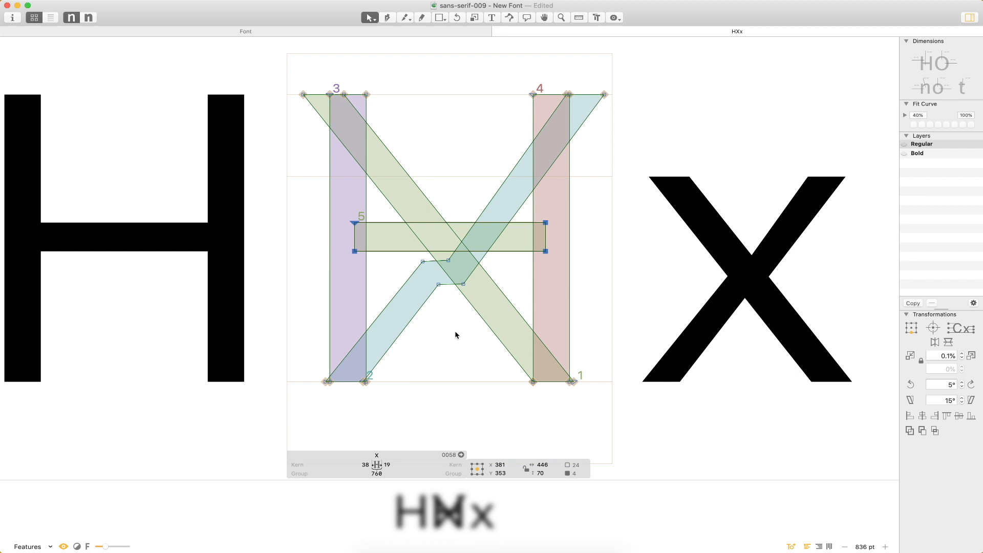
- Slide the two inner joint points of the rising diagonal's lower half up along its slope toward the crossbar guide
key("super+space")
left_click_drag(575, 215, 297, 307)
left_click(430, 267)
left_click(421, 259)
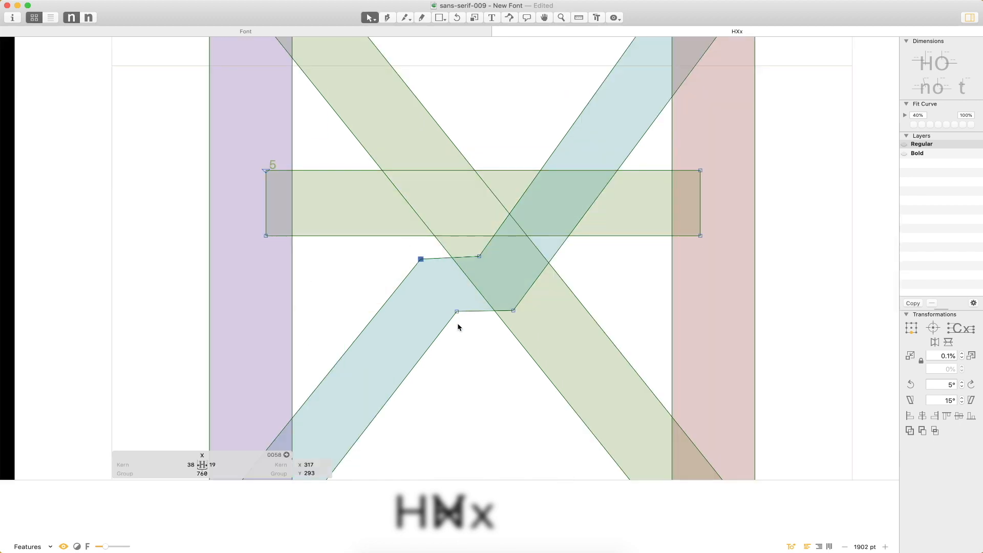
left_click(457, 312, "shift")
left_click(479, 256)
left_click_drag(391, 246, 502, 255)
left_click(457, 311, "shift")
- Slide the two inner joint points of the rising diagonal's upper half up along its slope to match the lower half's joint
left_click(479, 256)
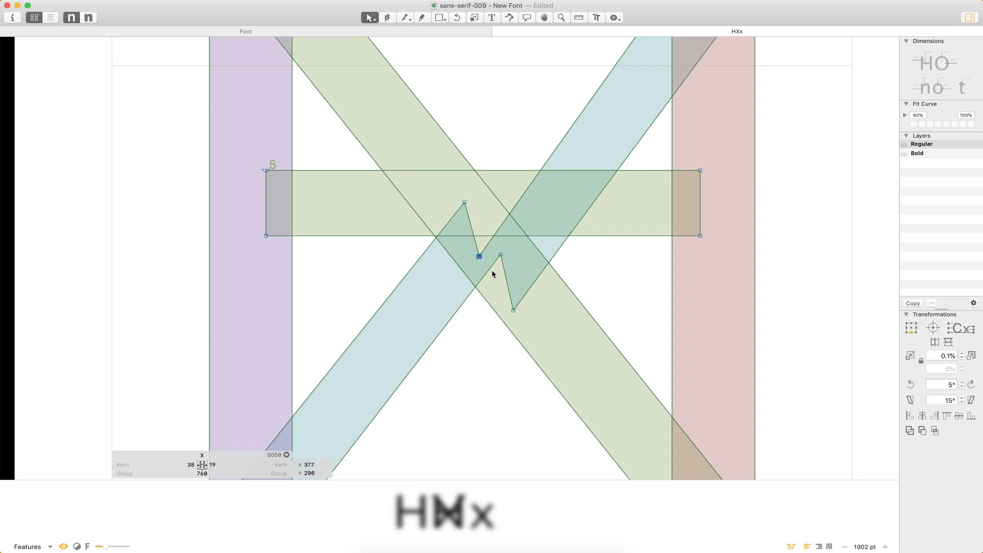
left_click(515, 310, "shift")
left_click_drag(514, 310, 558, 252)
left_click(574, 258)
key("super+minus")
key("super+minus")
key("super+plus")
key("super+plus")
left_click(624, 96)
left_click(621, 97)
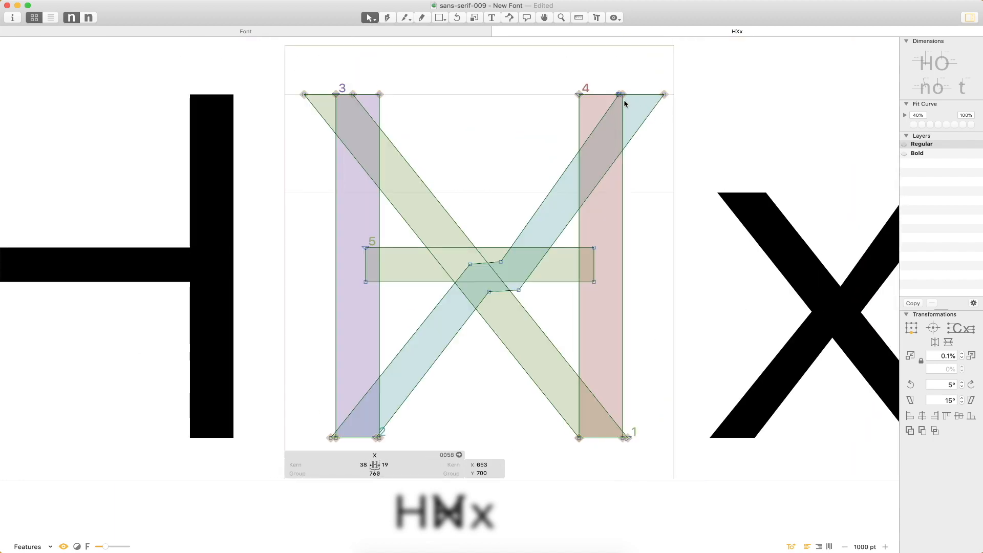
left_click_drag(665, 100, 666, 97)
key("super+z")
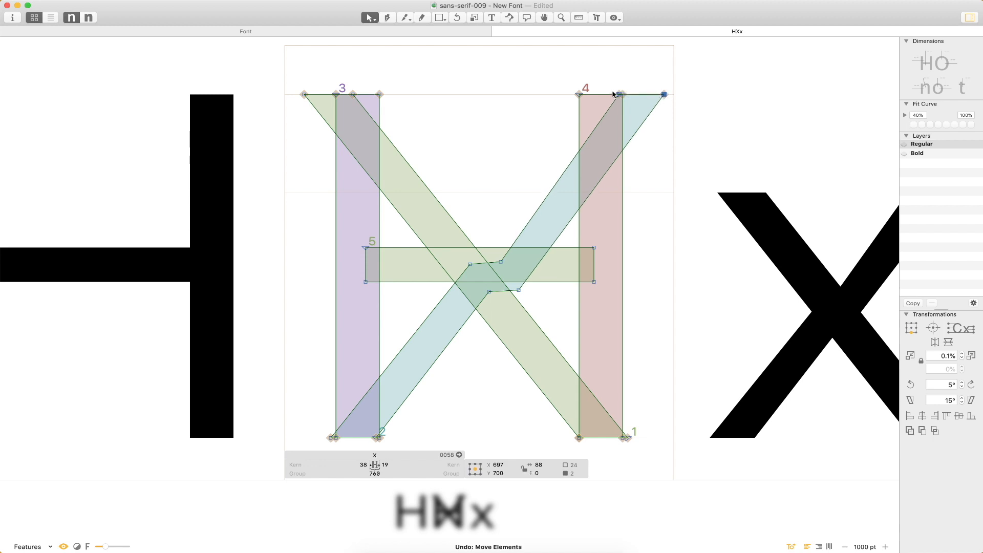
- Select all four points of the rising diagonal's upper half and shift it left until it nearly meets the lower half
left_click(501, 262, "shift")
left_click(519, 290, "shift")
left_click(510, 292)
left_click(519, 290)
left_click(501, 262, "shift")
left_click(621, 94, "shift")
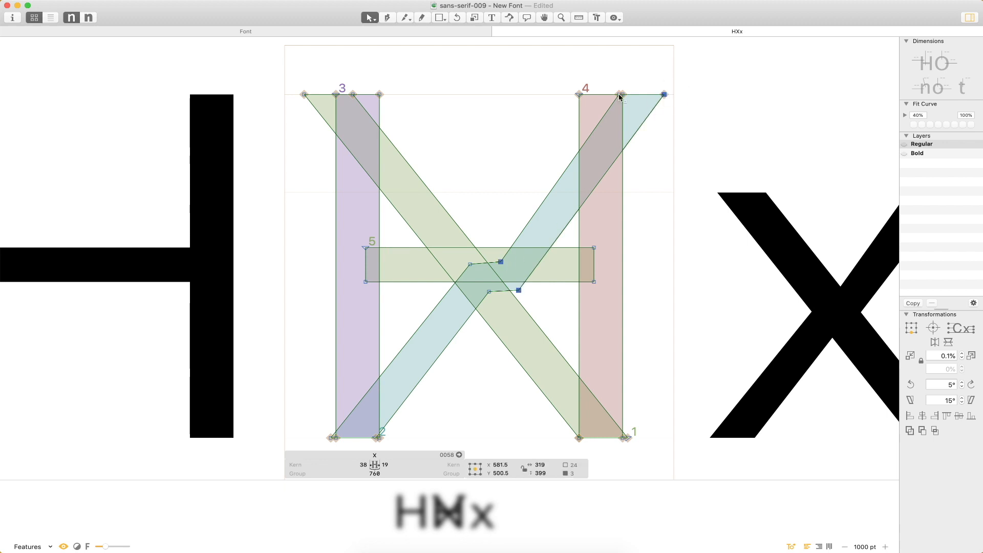
left_click(664, 95, "shift")
mouse_move(664, 95)
left_mouse_down()
mouse_move(629, 99)
mouse_move(641, 99)
left_mouse_up()
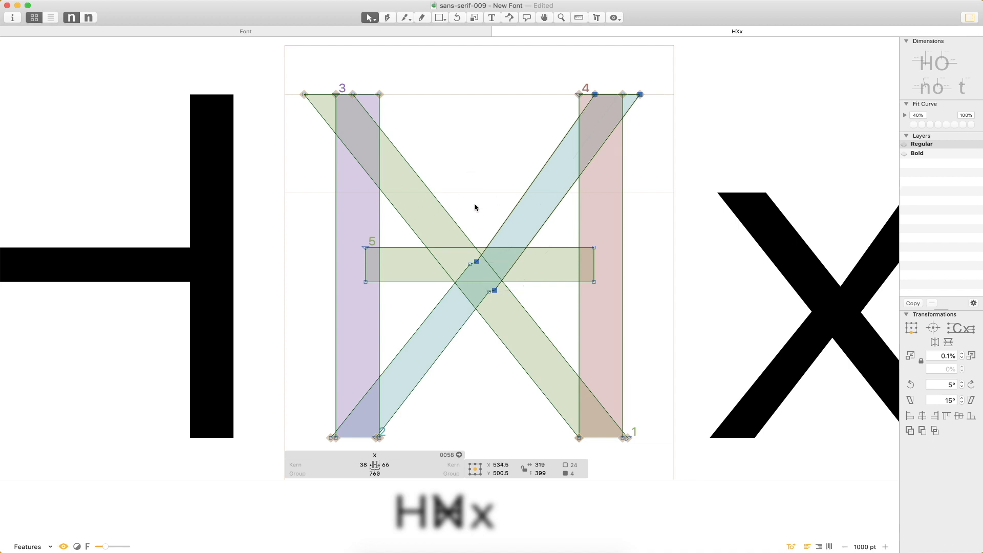
- Move the rising diagonal's two top points left until the outer corner meets the right guide stem's outer edge
left_click(427, 188)
double_click(426, 188)
key("super+space")
left_click_drag(666, 72, 537, 168)
left_click(624, 144)
left_click(421, 144, "shift")
key("super+0")
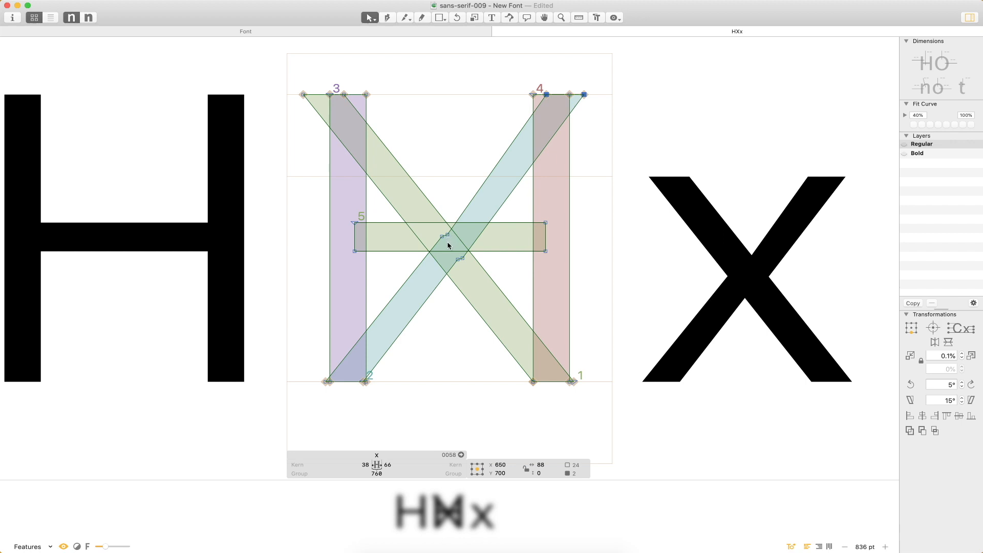
key("super+space")
left_click_drag(666, 47, 444, 172)
key("shift+Left")
key("shift+Left")
key("shift+Left")
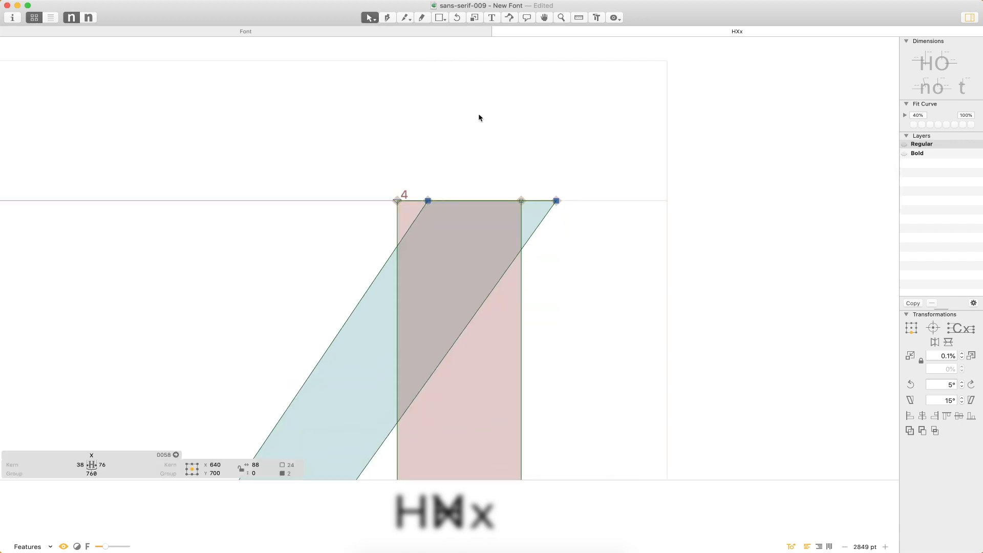
key("Left")
key("Left")
key("Left")
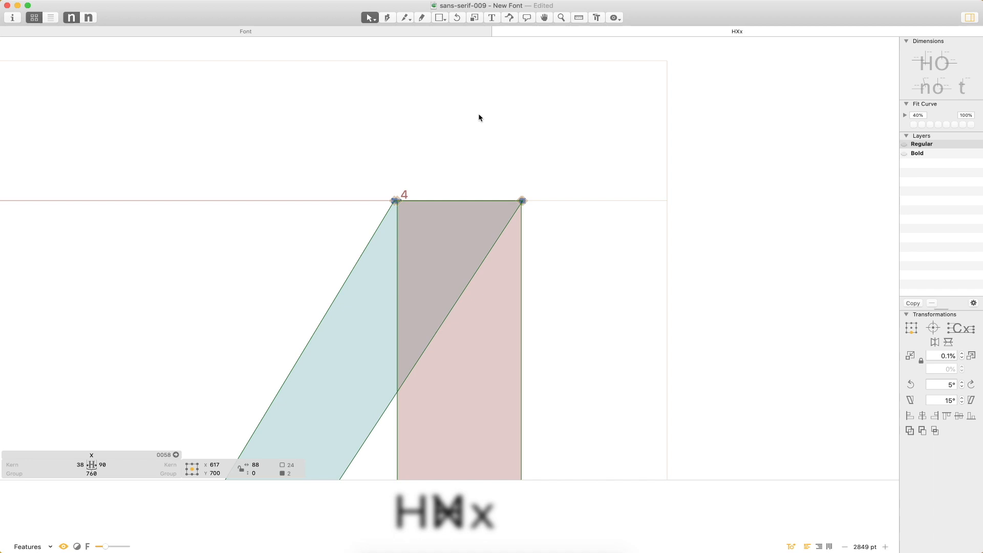
- Nudge the rising diagonal's two top points right so they are centred at X 620, and preview the glyph
key("Right")
key("Right")
key("Right")
key("Right")
key("Right")
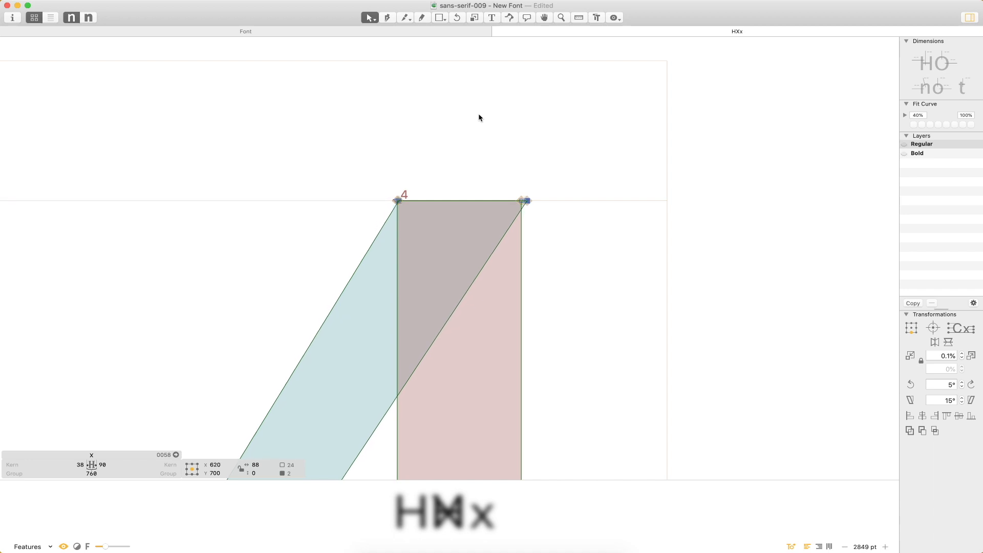
left_click(648, 253)
key("super+minus")
key("super+minus")
key("space")
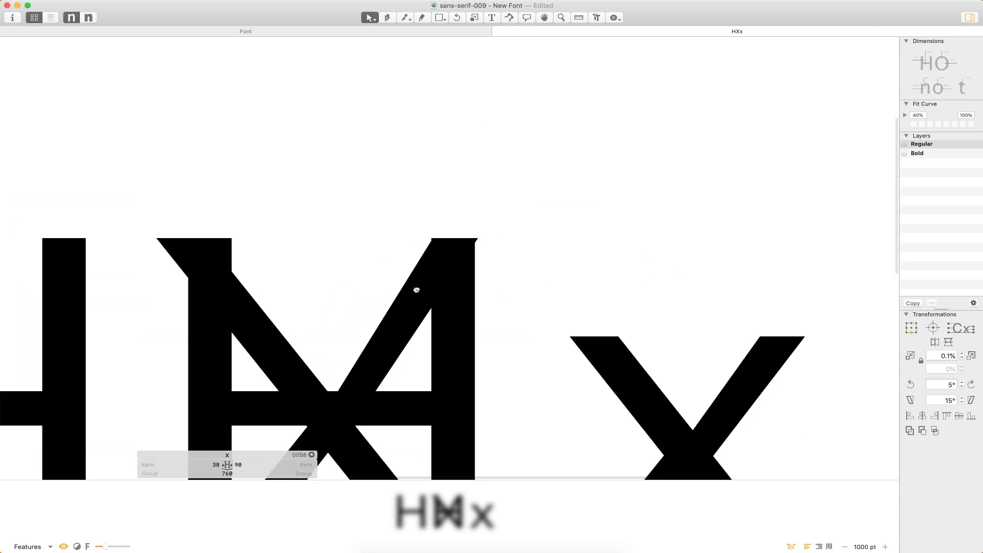
left_click_drag(417, 290, 465, 133)
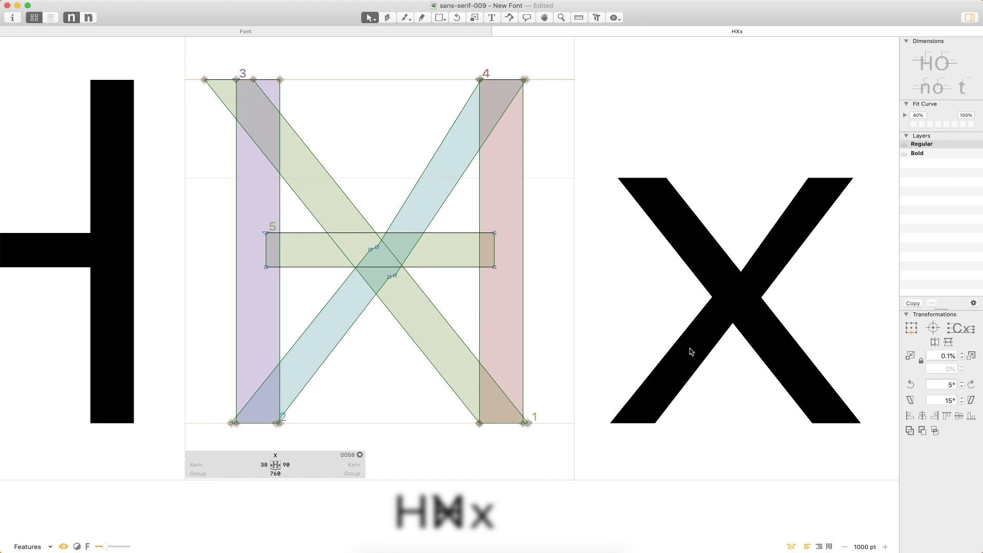
- Delete both reworked diagonals from the X, keeping the guide stems and crossbar
left_click_drag(190, 76, 223, 95)
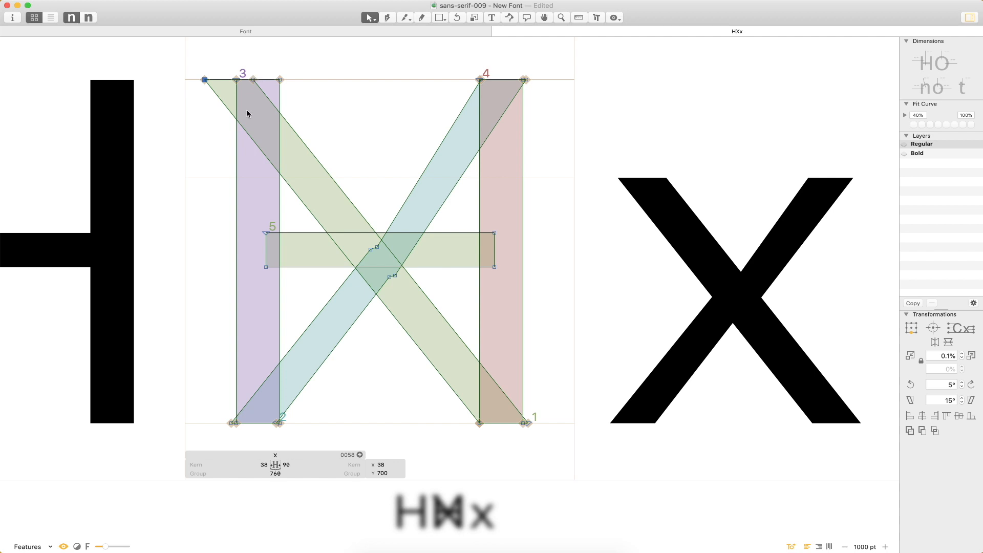
left_click(337, 165)
double_click(327, 178)
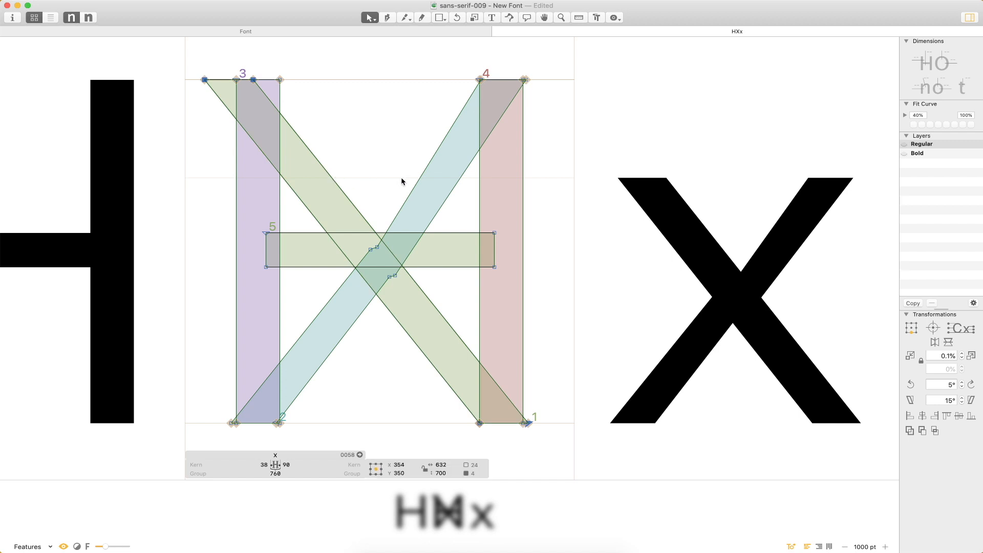
double_click(418, 178, "shift")
key("Delete")
- Copy both diagonals from the lowercase x and paste them into the capital X
double_click(663, 227)
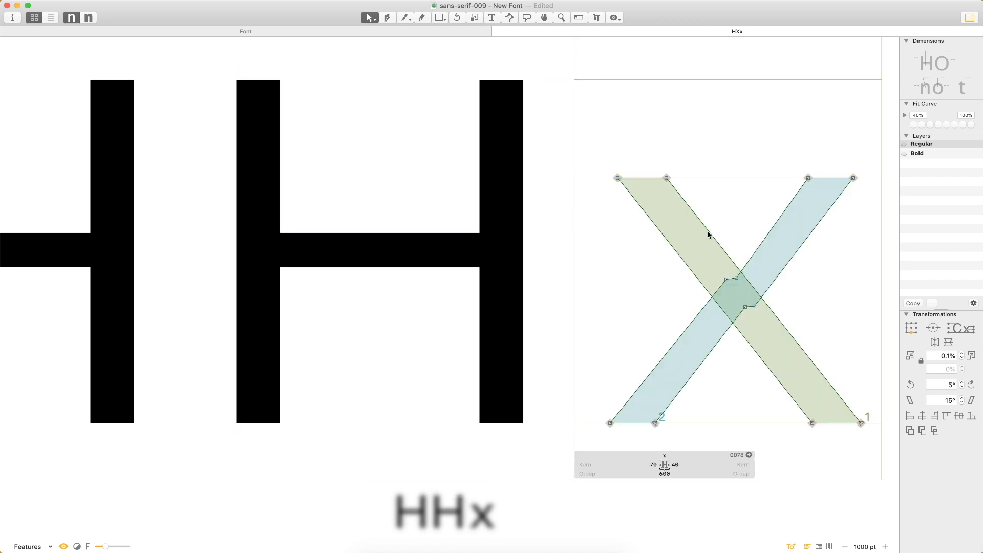
double_click(709, 232)
double_click(763, 246, "shift")
key("super+c")
double_click(419, 201)
key("super+v")
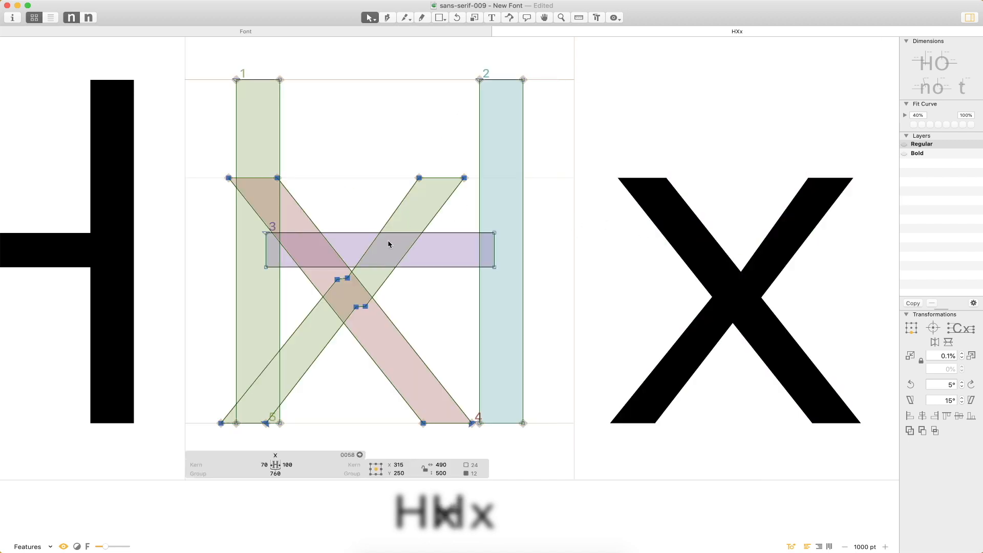
left_click(395, 231)
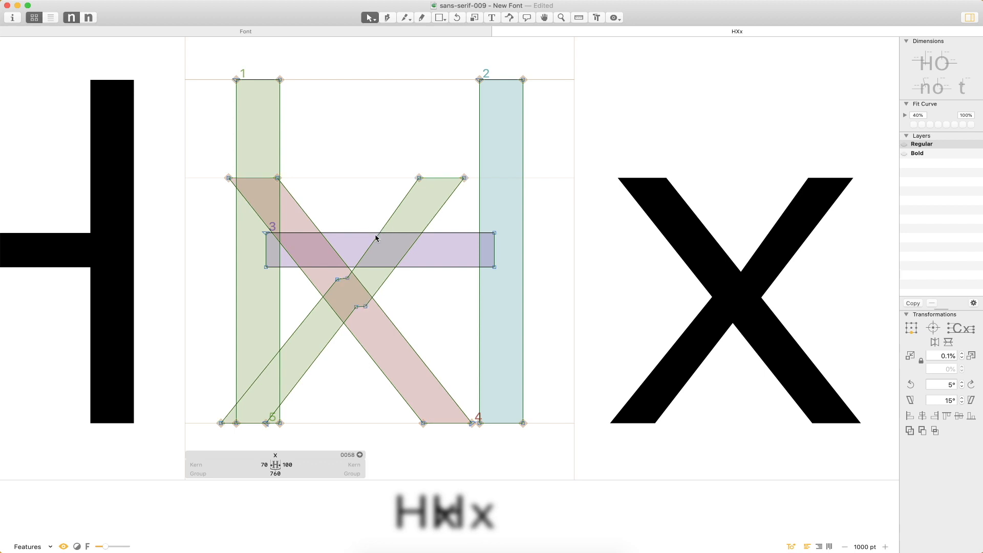
- Select both pasted diagonals of the capital X and shift them right until their centre is at X 376
left_click(381, 241)
double_click(300, 208)
double_click(413, 197, "shift")
left_click(419, 198)
double_click(399, 205)
double_click(307, 216, "shift")
key("shift+Right")
key("shift+Right")
key("shift+Right")
key("shift+Right")
key("shift+Right")
key("shift+Right")
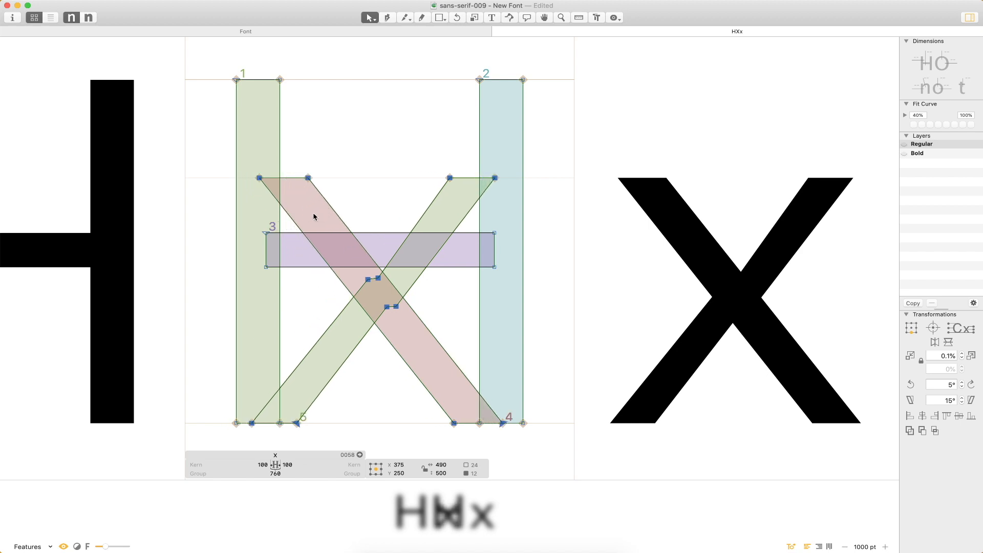
key("Right")
- Raise both diagonals to Y 339 so their crossing sits on the H crossbar guide
key("shift+Up")
key("shift+Up")
key("shift+Up")
key("shift+Up")
key("shift+Up")
key("shift+Up")
key("shift+Up")
key("shift+Up")
key("shift+Up")
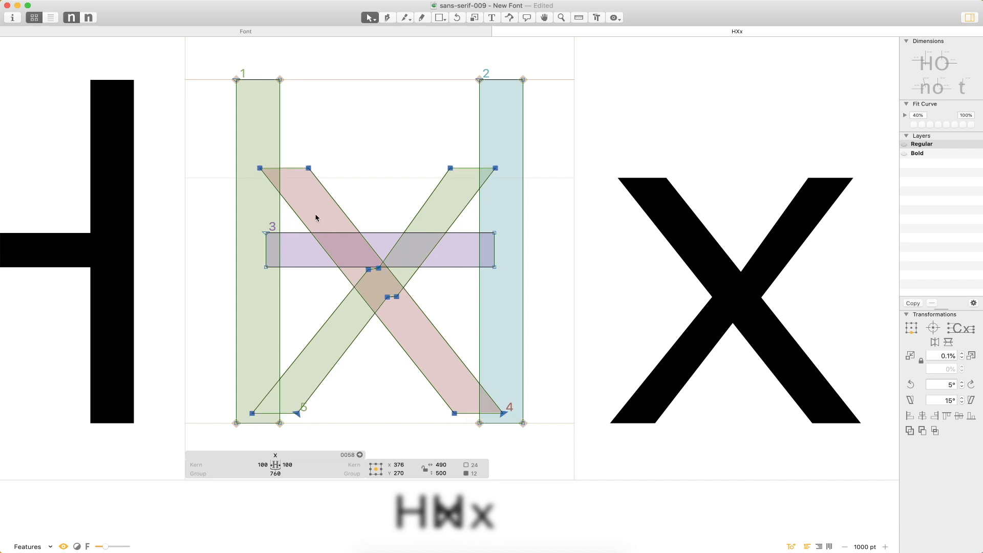
key("Up")
key("Down")
key("Down")
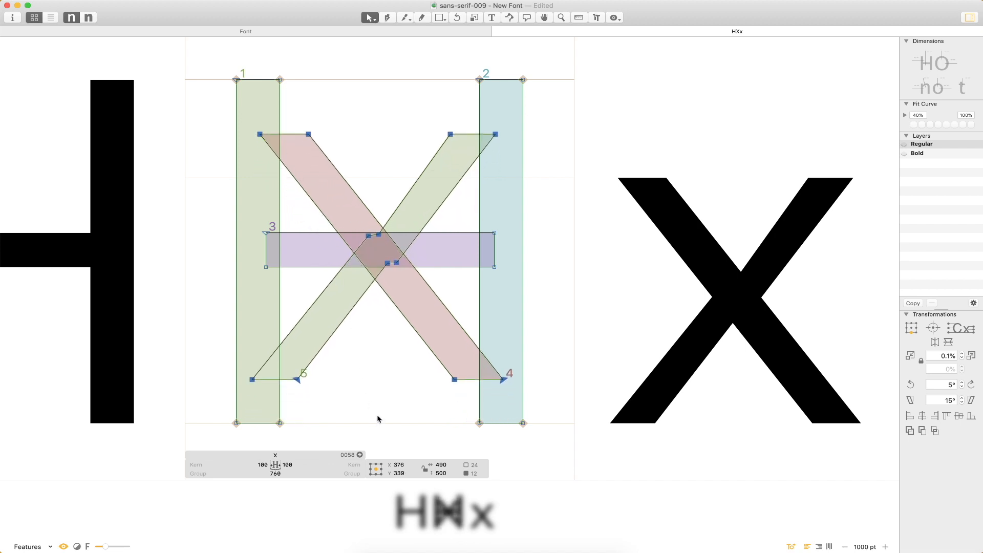
- Nudge both diagonals right until their centre is at X 378
key("Right")
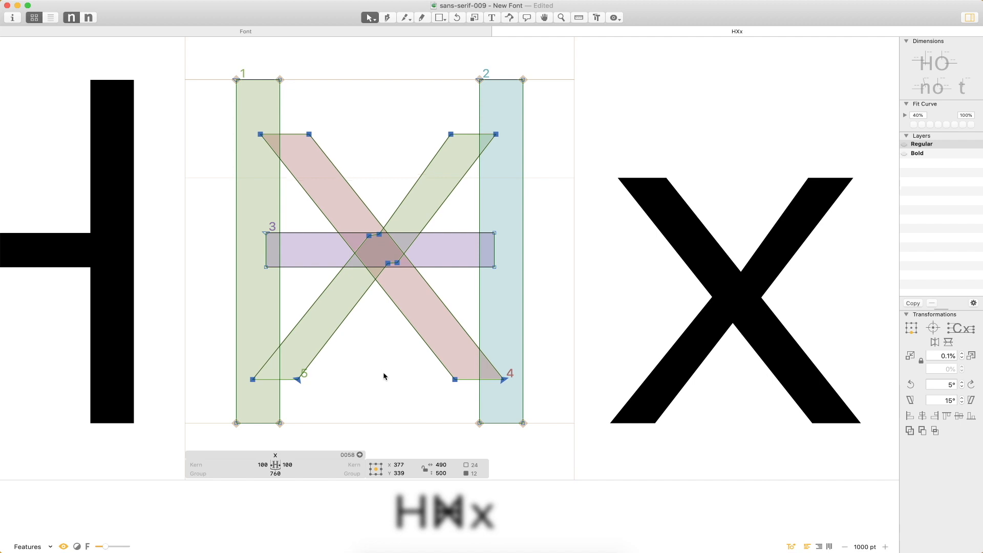
key("Left")
key("Right")
key("Right")
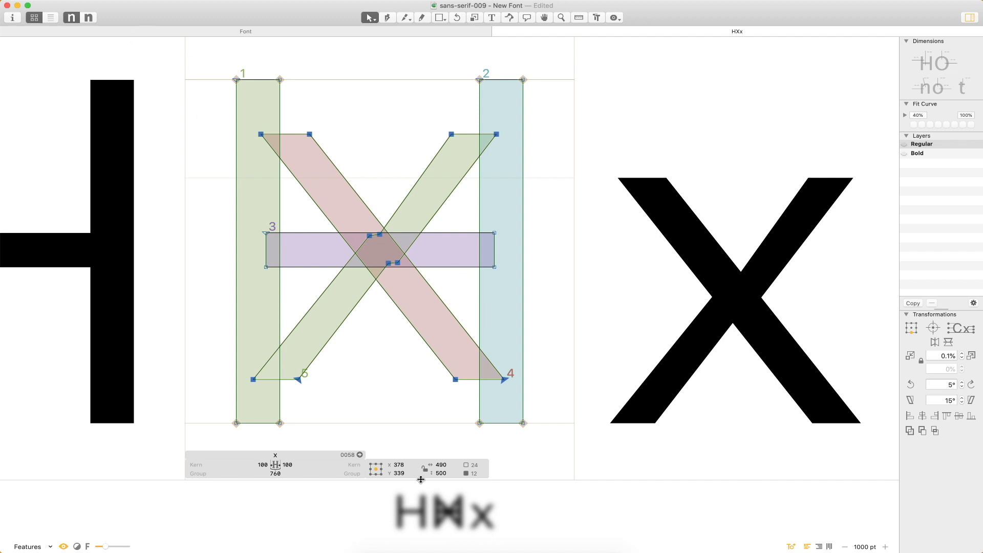
- Extend the falling diagonal's two top points along its slope to above the cap height, redoing the first attempt
left_click(340, 136)
left_click(309, 134)
left_click(261, 135, "shift")
left_click_drag(262, 134, 204, 61)
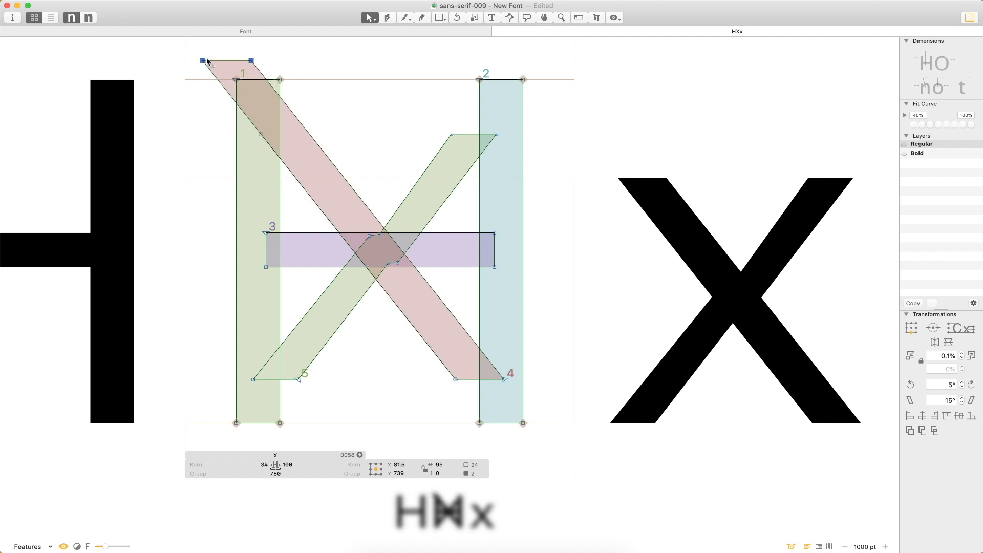
key("super+z")
left_click_drag(261, 134, 204, 61)
- Extend the rising diagonal's two top points along its slope to the same height above the cap line
left_click(449, 131)
left_click(451, 134)
left_click(496, 135, "shift")
left_click_drag(497, 135, 553, 61)
left_click(560, 95)
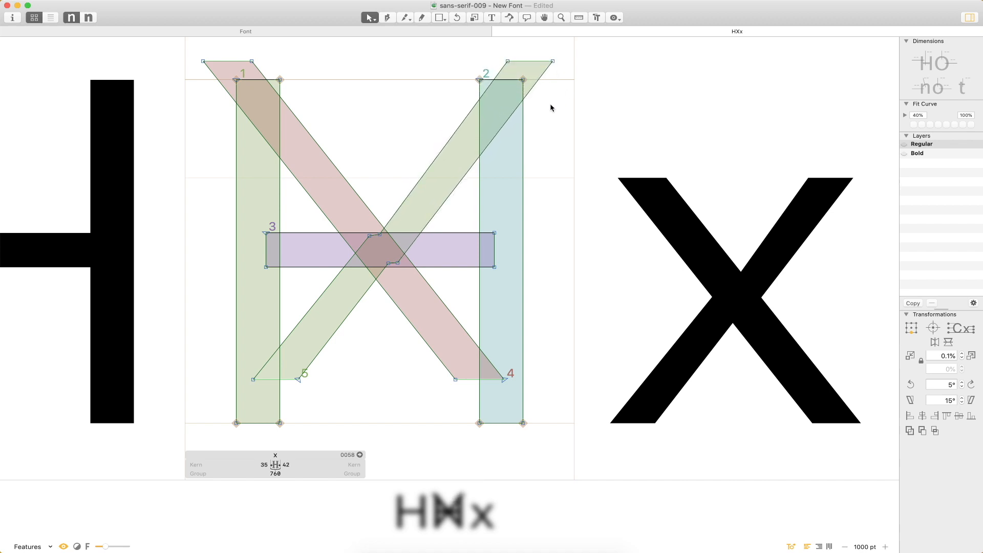
- Extend the rising diagonal's two bottom points along its slope below the baseline to X 77, Y -46
left_click(254, 381)
left_click(299, 382, "shift")
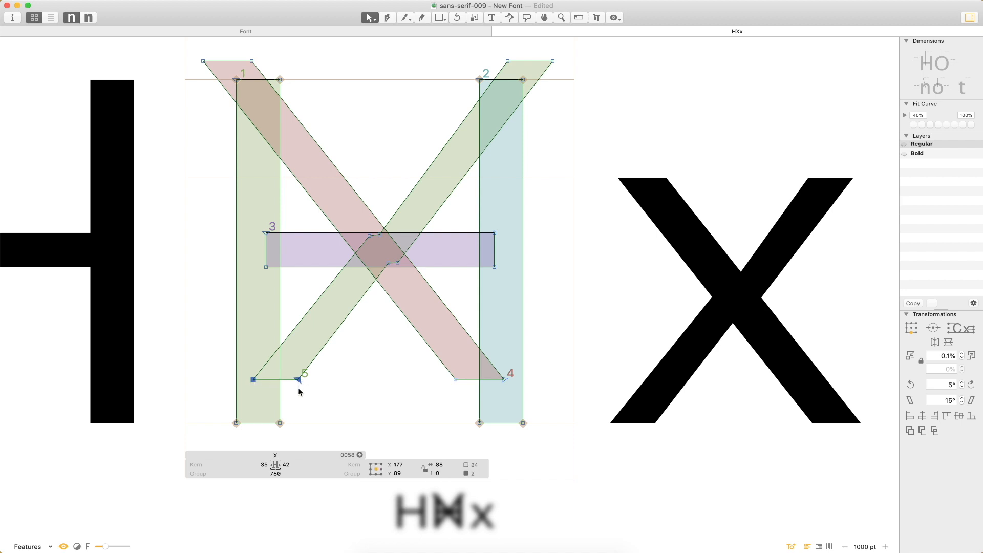
key("space")
left_click_drag(317, 402, 267, 355)
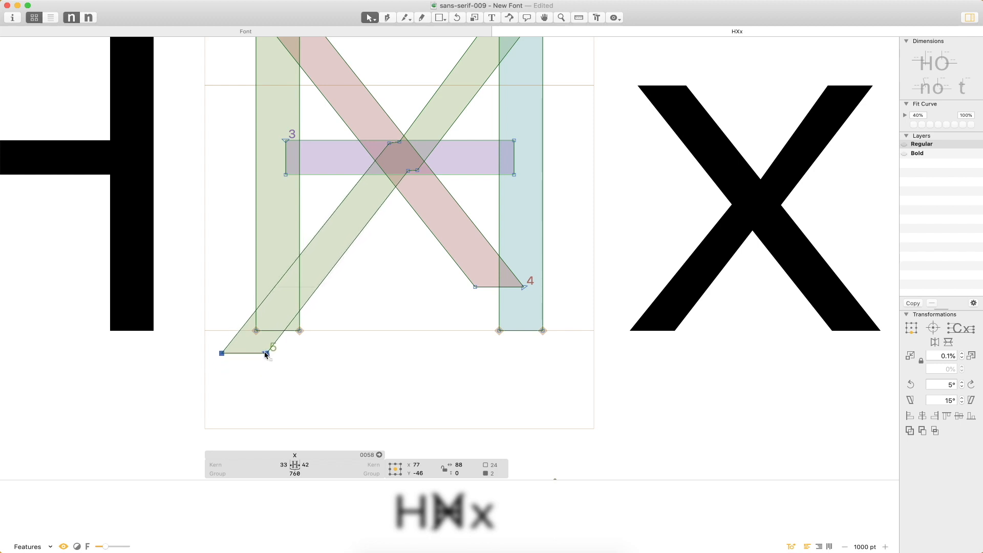
- Extend the falling diagonal's two bottom points along its slope below the baseline to X 682.5, Y -52
left_click(475, 287)
left_click(525, 286, "shift")
left_click_drag(524, 289, 581, 357)
- Preview the extended X and nudge the whole falling diagonal 2 units left
key("space")
left_click_drag(478, 168, 494, 208)
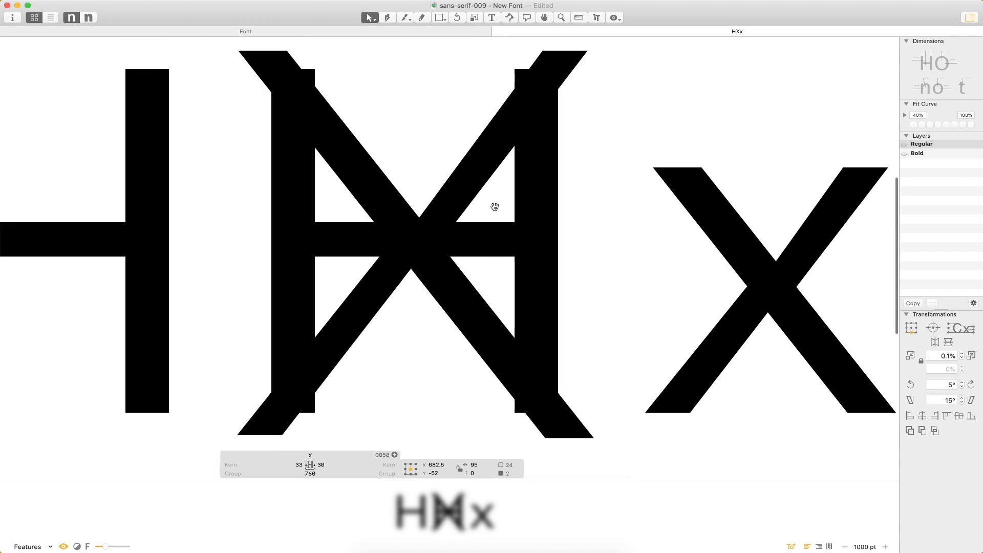
double_click(386, 166)
key("Left")
key("Left")
- Select both extended diagonals, raise them 10 units to Y 353 and nudge them sideways to X 379.5
left_click(474, 289)
double_click(476, 291)
double_click(471, 204, "shift")
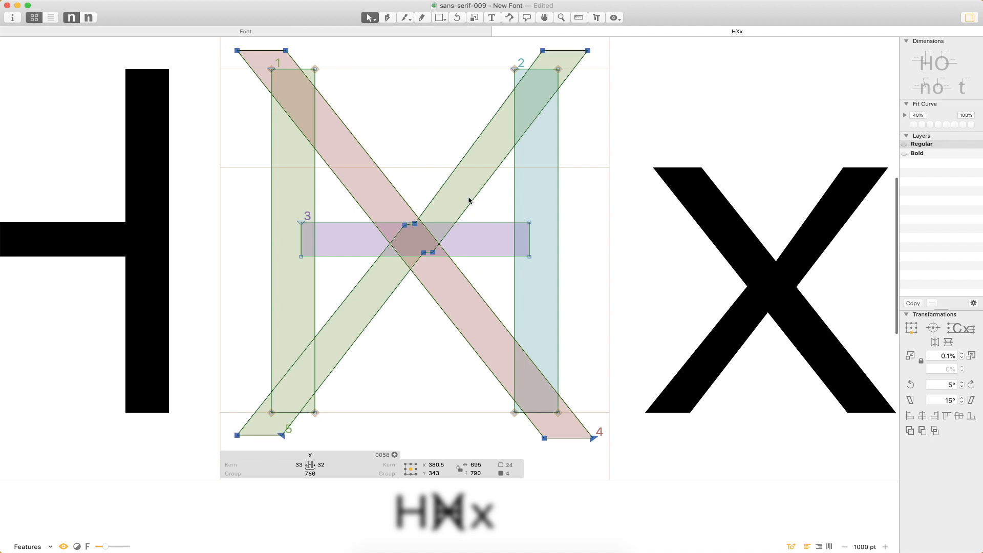
key("shift+Up")
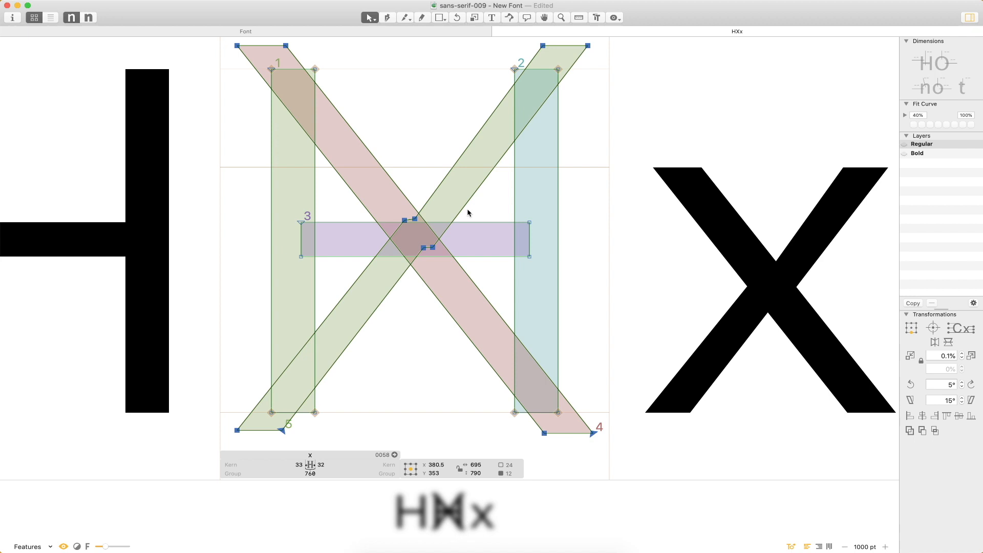
key("Right")
key("Right")
key("Left")
key("Left")
key("Left")
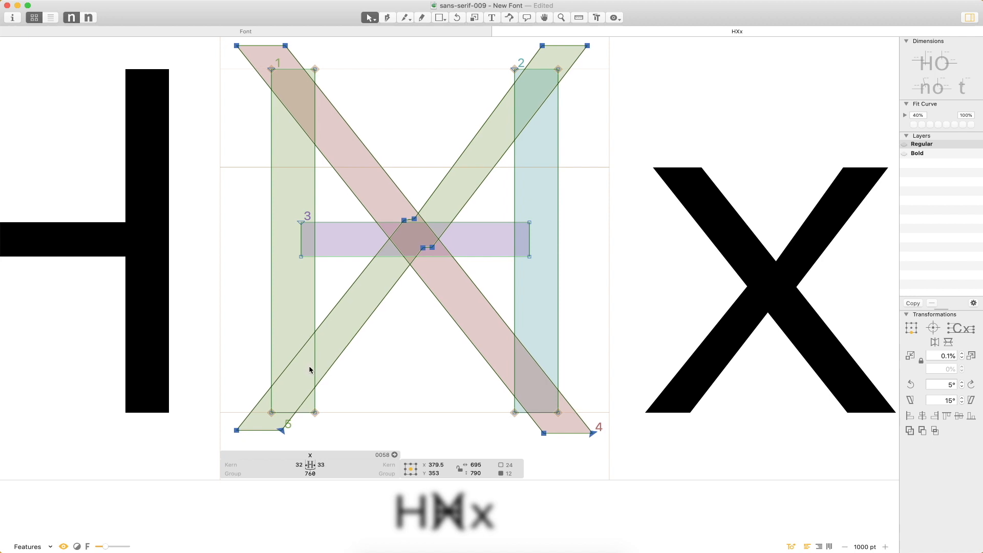
- Delete the crossbar and both guide stems of the H from the X glyph
left_click(351, 387)
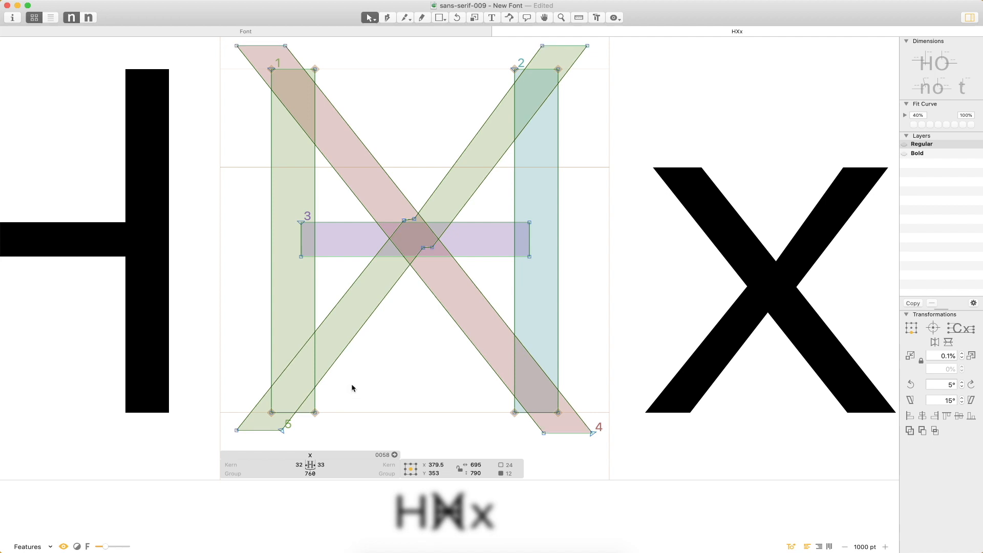
double_click(333, 222)
key("Delete")
double_click(312, 211)
key("Delete")
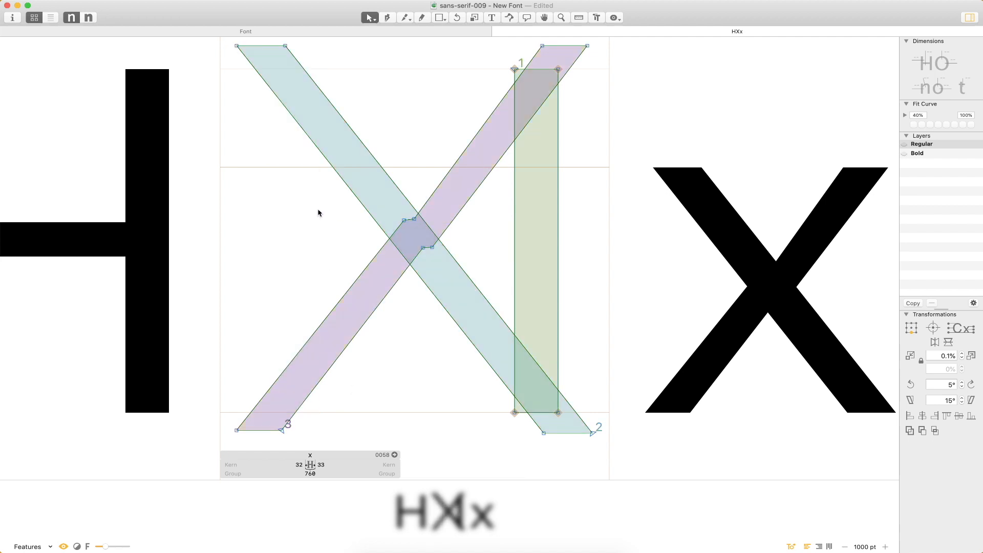
key("Delete")
scroll(504, 235, "down", 5)
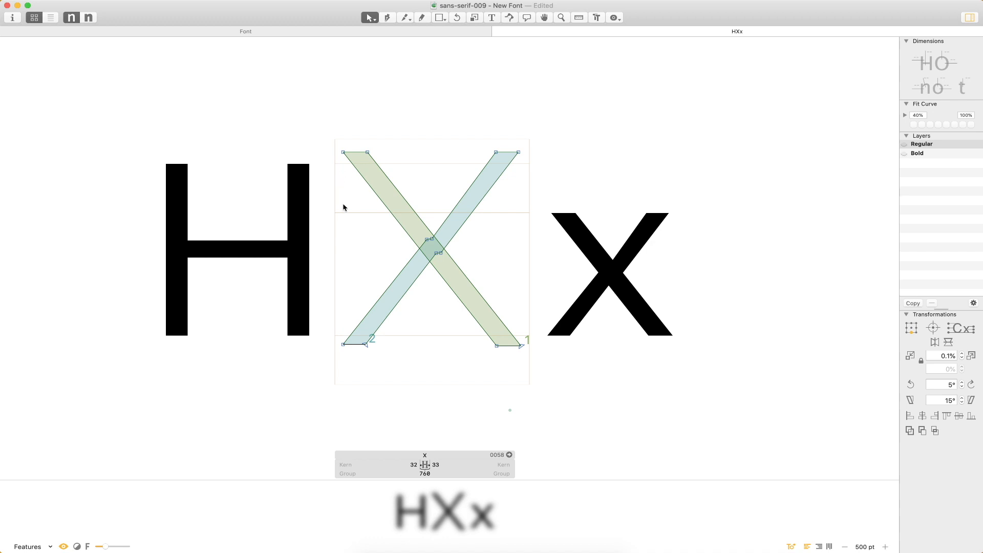
- Add points where the rising diagonal's two edges cross the baseline, at X 59 and X 147
key("z")
left_click_drag(412, 301, 341, 348)
key("p")
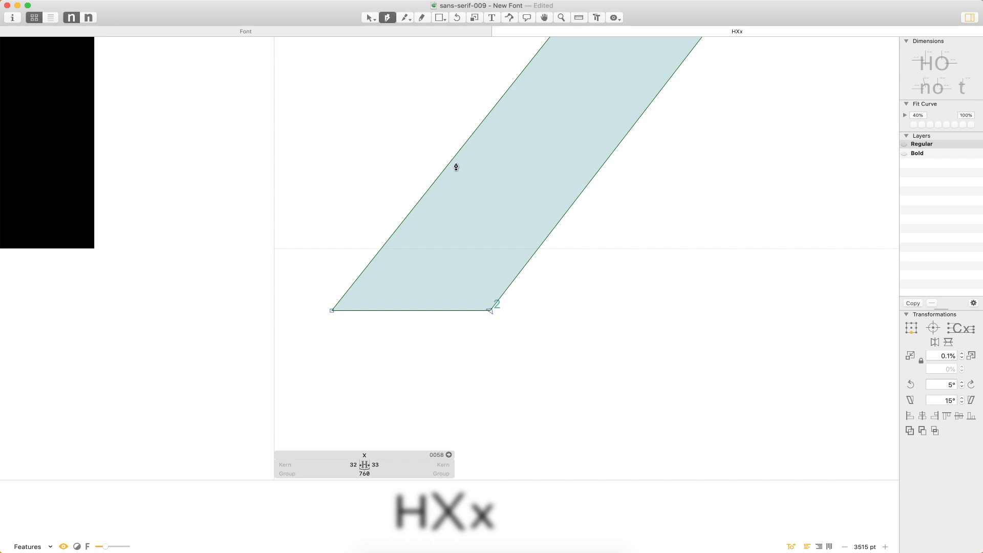
left_click(383, 249)
key("z")
left_click_drag(437, 210, 330, 279)
key("p")
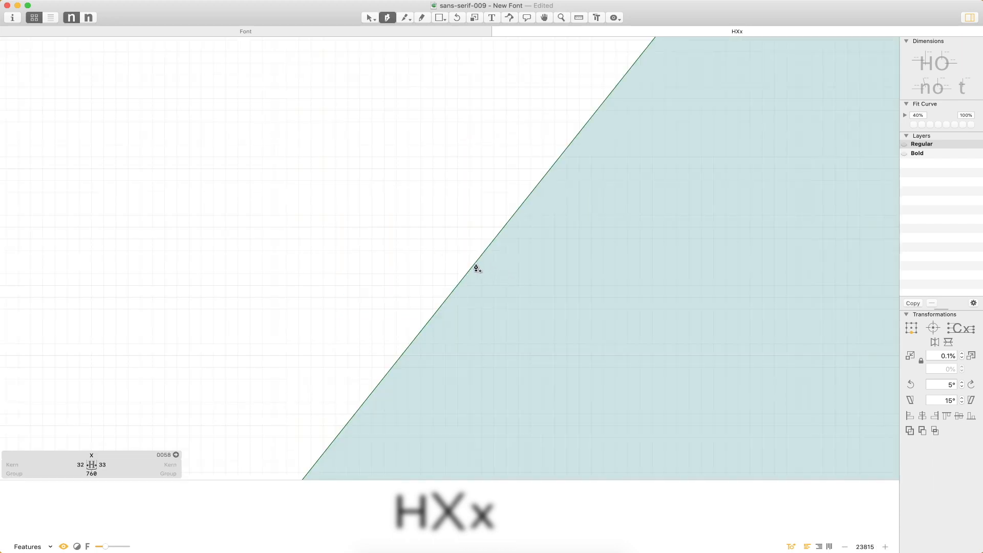
left_click(475, 264)
key("space")
mouse_move(492, 272)
left_mouse_down()
mouse_move(107, 228)
mouse_move(425, 228)
left_mouse_up()
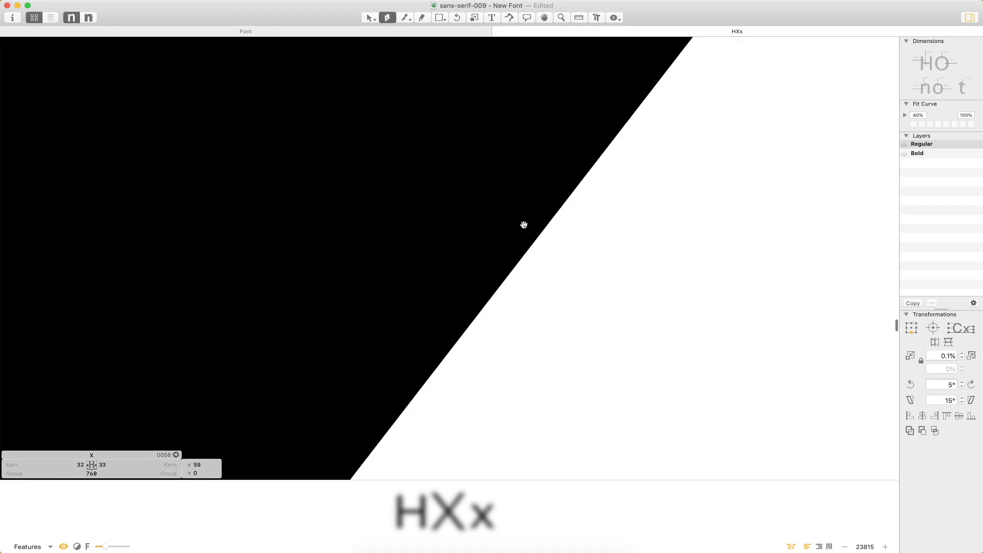
left_click(587, 179)
key("super+0")
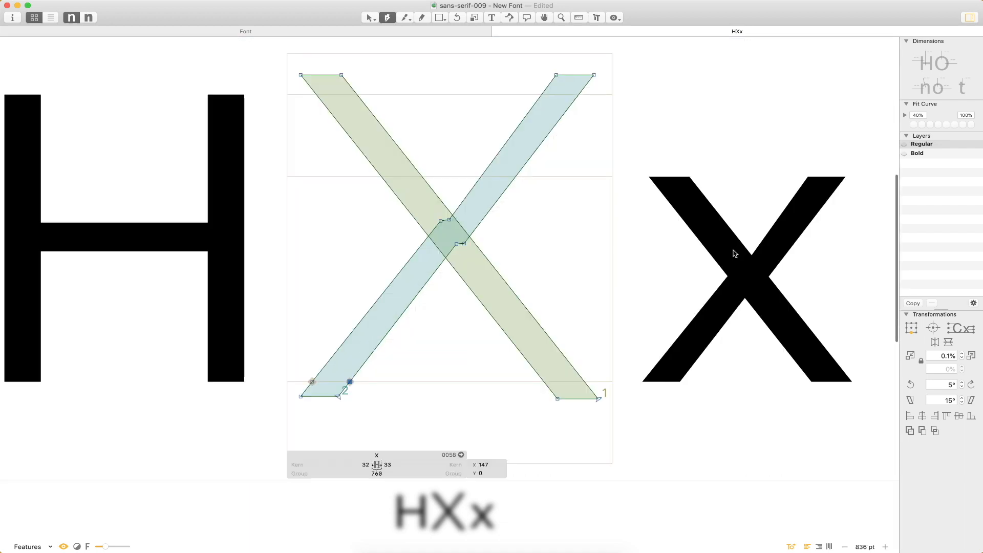
- Add points where the falling diagonal's two edges cross the baseline, the inner one at X 600
key("z")
left_click_drag(608, 356, 495, 408)
key("v")
key("p")
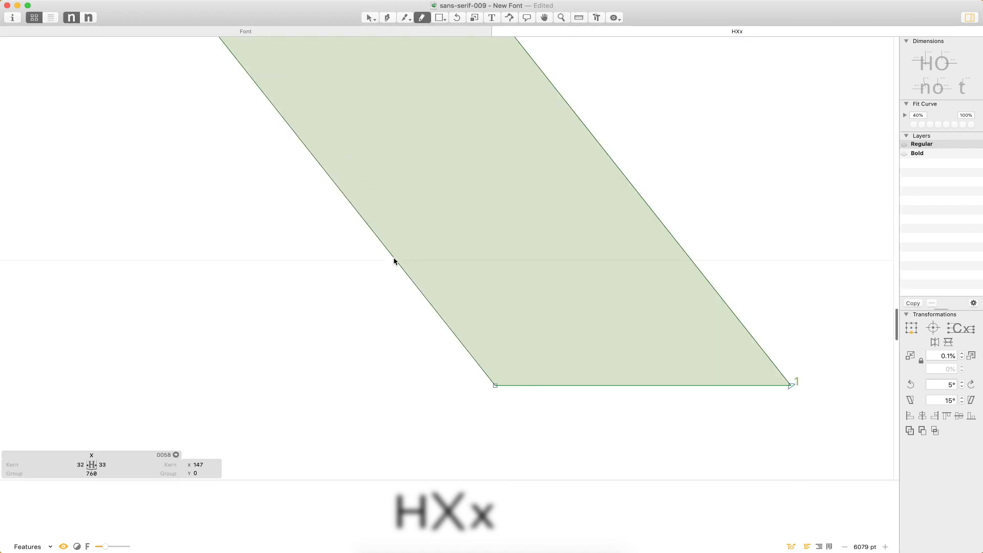
key("p")
left_click(396, 260)
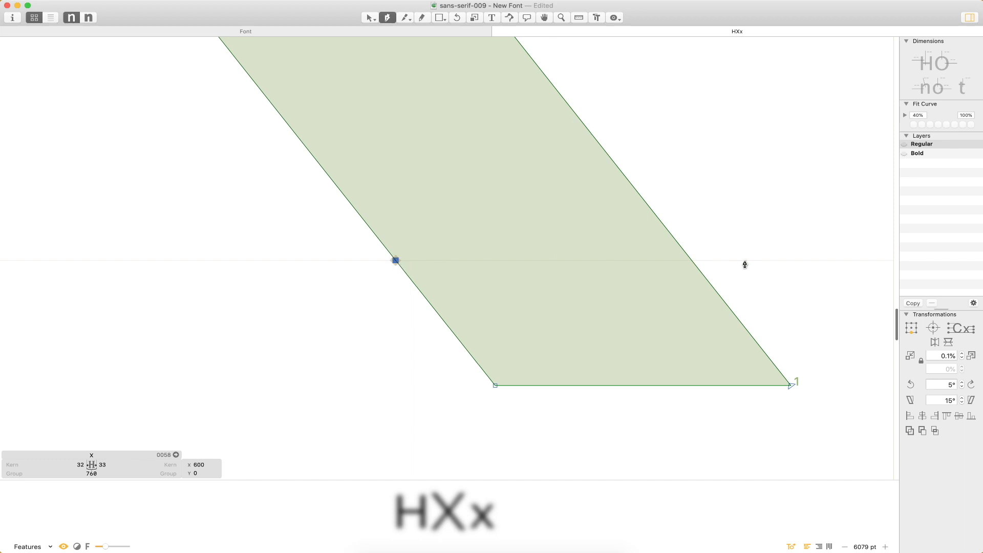
left_click(691, 260)
key("super+0")
- Add points where the falling diagonal's two edges cross the 700-unit cap height, at X 69 and X 164
key("z")
left_click_drag(384, 64, 256, 129)
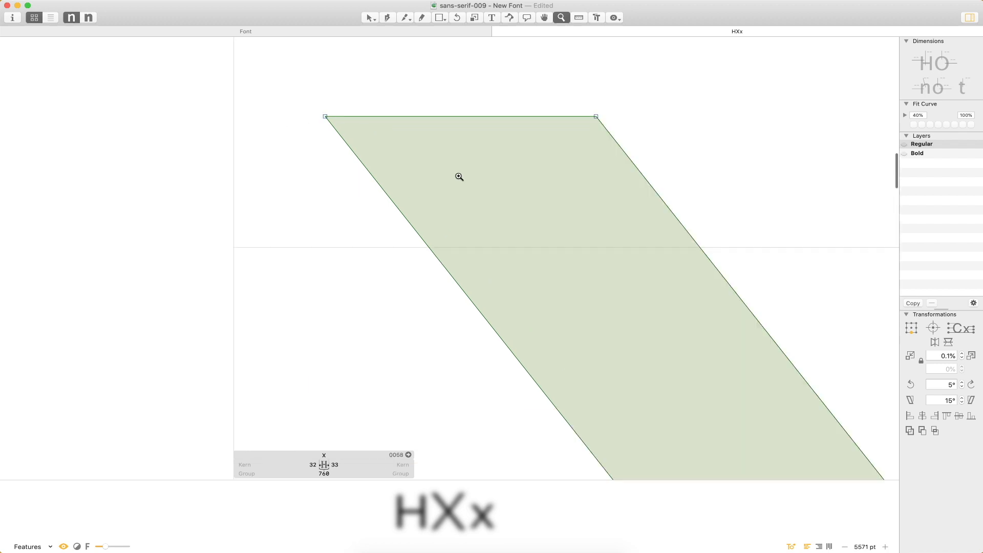
key("p")
left_click(431, 248)
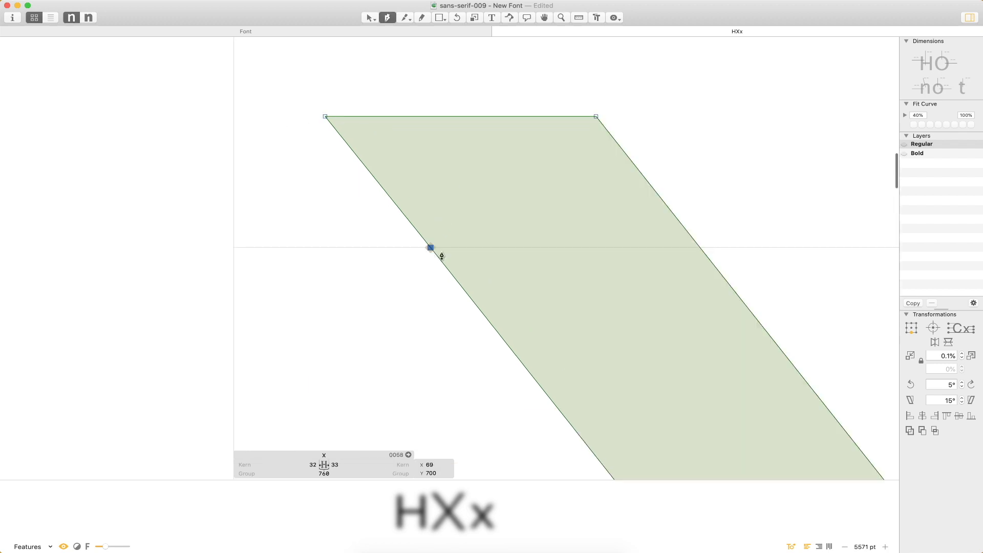
left_click(701, 248)
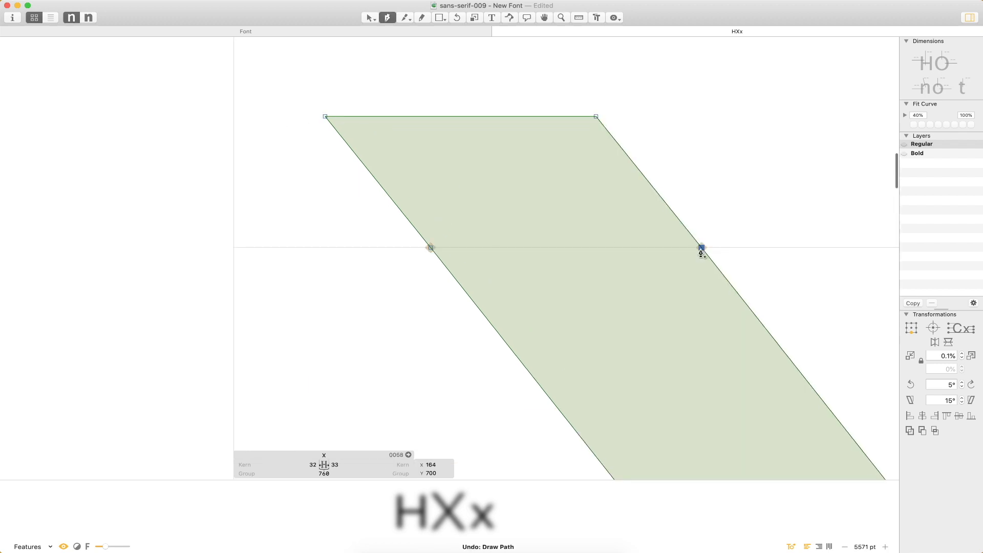
- Add points where the rising diagonal's two edges cross the 700-unit cap height, the inner one at X 595
key("space")
left_click_drag(789, 260, 32, 242)
left_click_drag(802, 285, 187, 243)
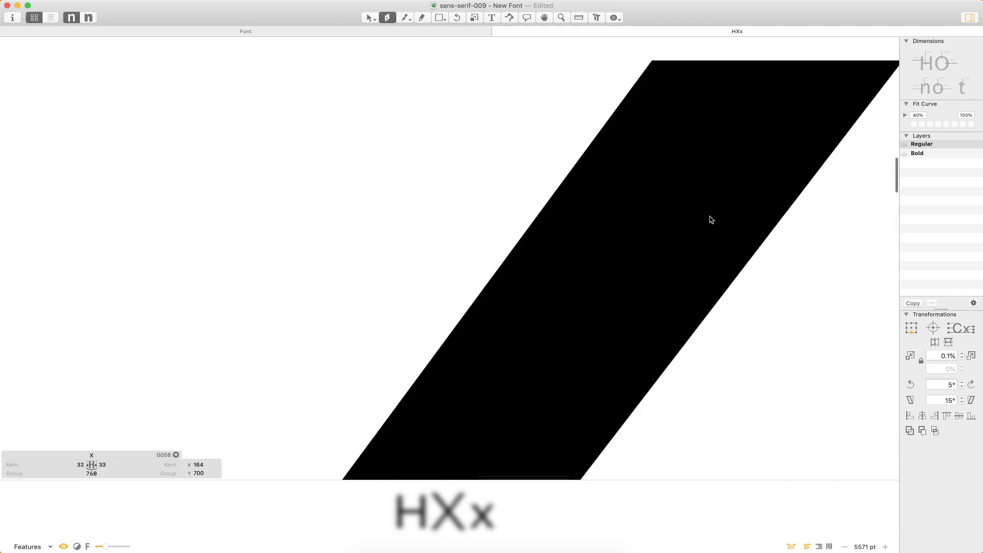
left_click_drag(711, 219, 521, 352)
left_click(365, 325)
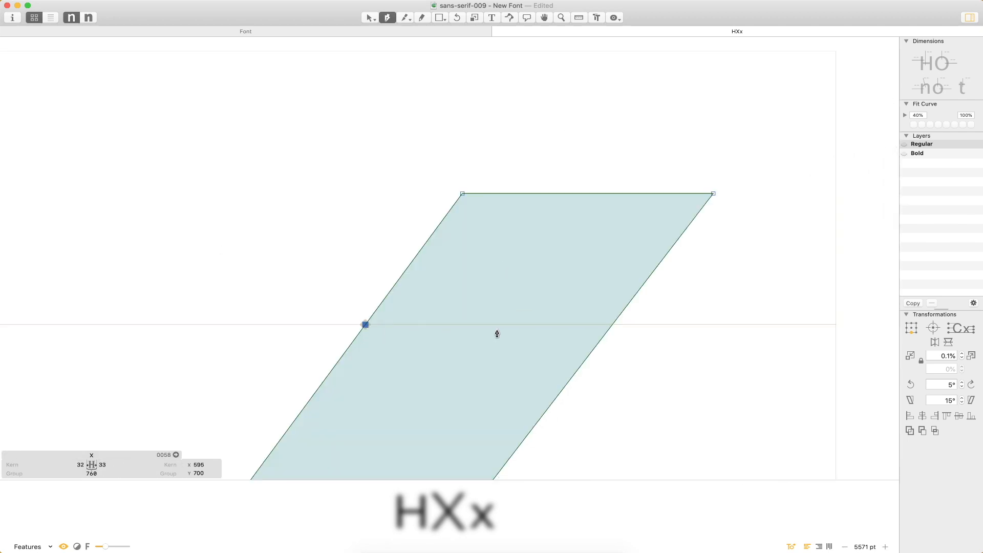
left_click(614, 325)
- Delete the overshooting end points of both diagonals so the X ends at the cap height and the baseline
key("v")
left_click_drag(731, 179, 410, 240)
key("BackSpace")
key("super+0")
left_click_drag(402, 69, 274, 96)
key("BackSpace")
left_click_drag(360, 393, 280, 409)
key("BackSpace")
left_click_drag(526, 391, 622, 407)
key("BackSpace")
key("t")
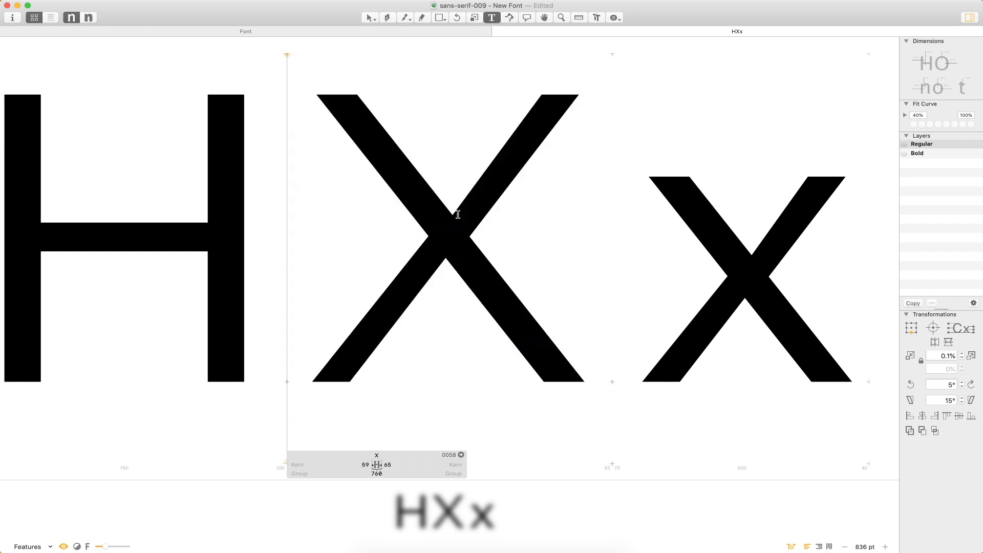
scroll(595, 257, "down", 5)
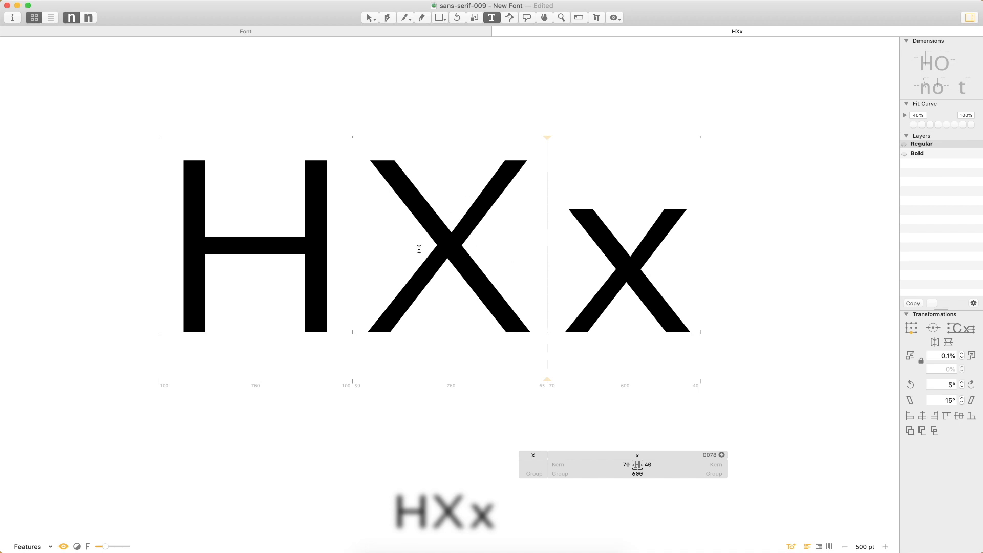
- Reopen the capital X, select the falling diagonal's inner top point and measure the stroke's thickness
key("Escape")
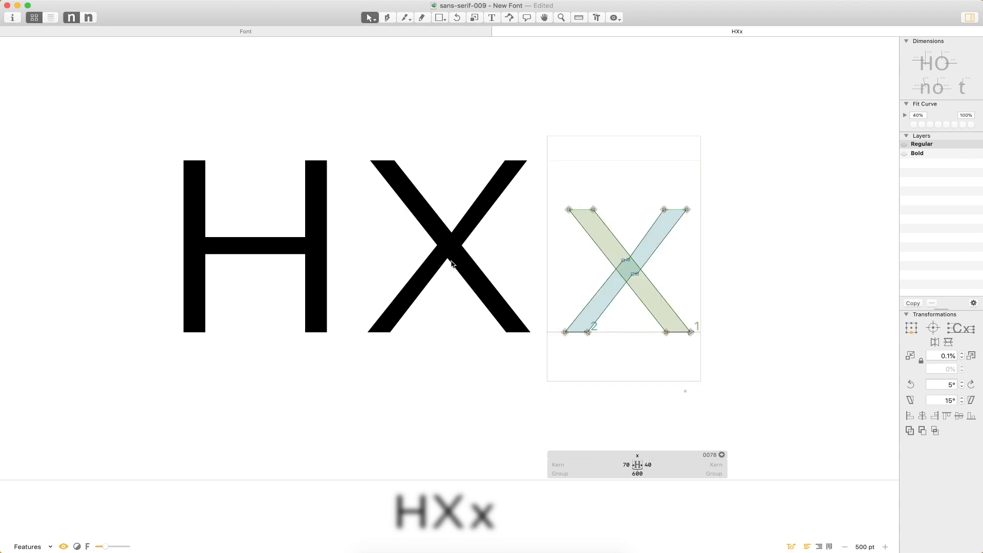
double_click(420, 213)
left_click_drag(406, 144, 392, 170)
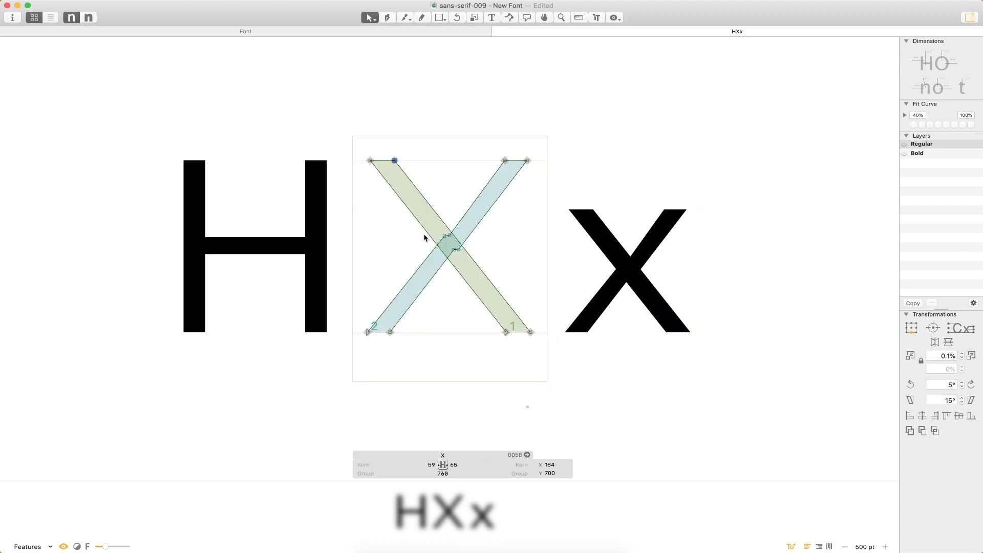
key("z")
left_click(443, 218)
key("l")
left_click_drag(404, 243, 442, 214)
key("v")
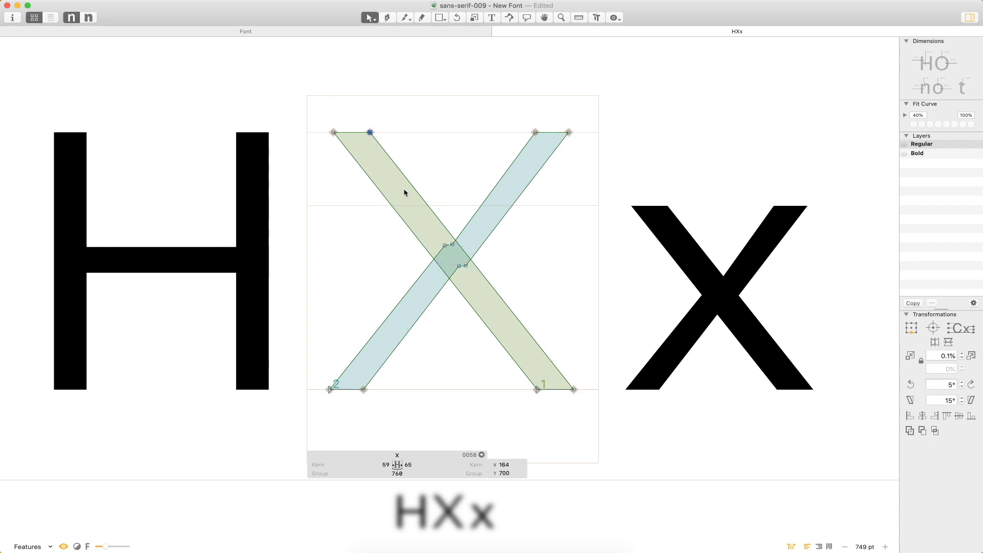
- Thicken the falling diagonal by moving its inner top point 5 units right and its inner bottom point left to X 595
key("Right")
key("Right")
key("Right")
key("Right")
key("Right")
left_click_drag(526, 380, 553, 408)
key("Left")
key("Left")
key("Left")
key("Left")
key("Left")
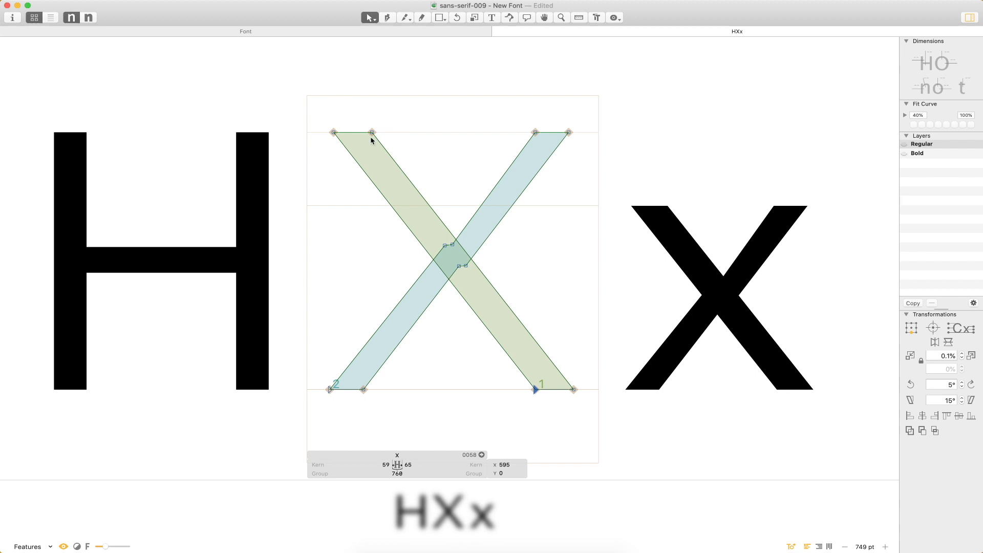
- Measure the falling diagonal's thickness, compare it with the H stem widths and return to the X
key("l")
left_click_drag(448, 202, 387, 244)
double_click(235, 302)
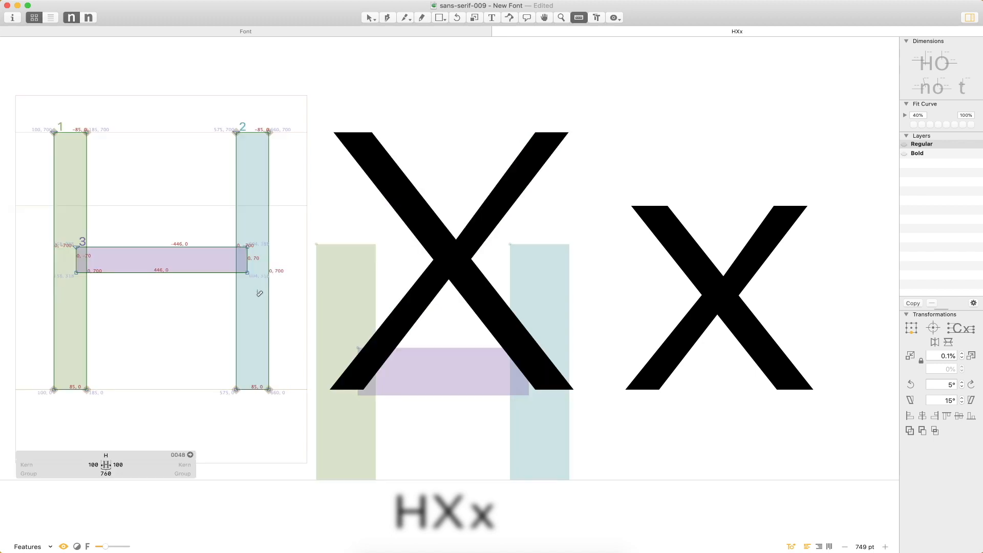
key("v")
double_click(383, 149)
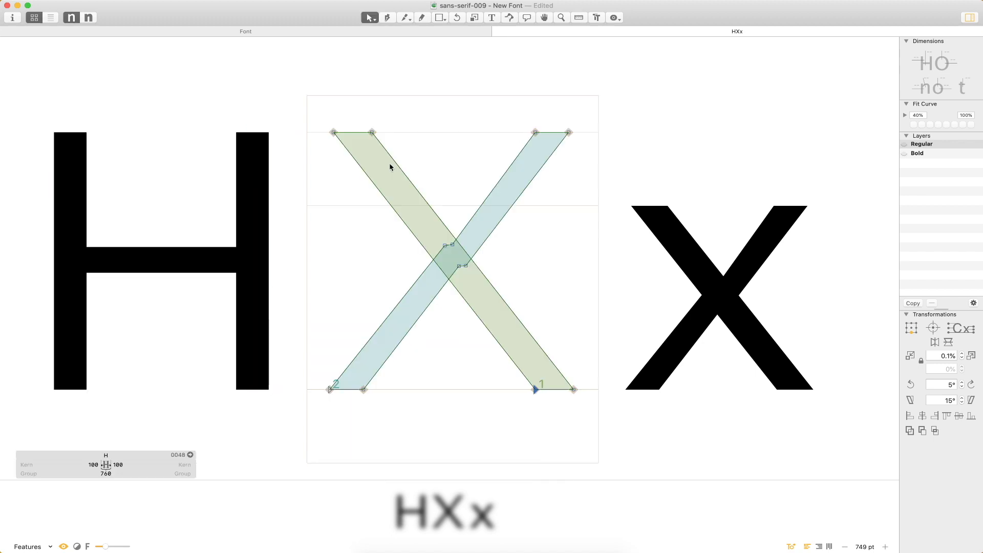
- Thicken the X's falling diagonal by adjusting its inner top point and moving its inner bottom point left to X 593
left_click(372, 132)
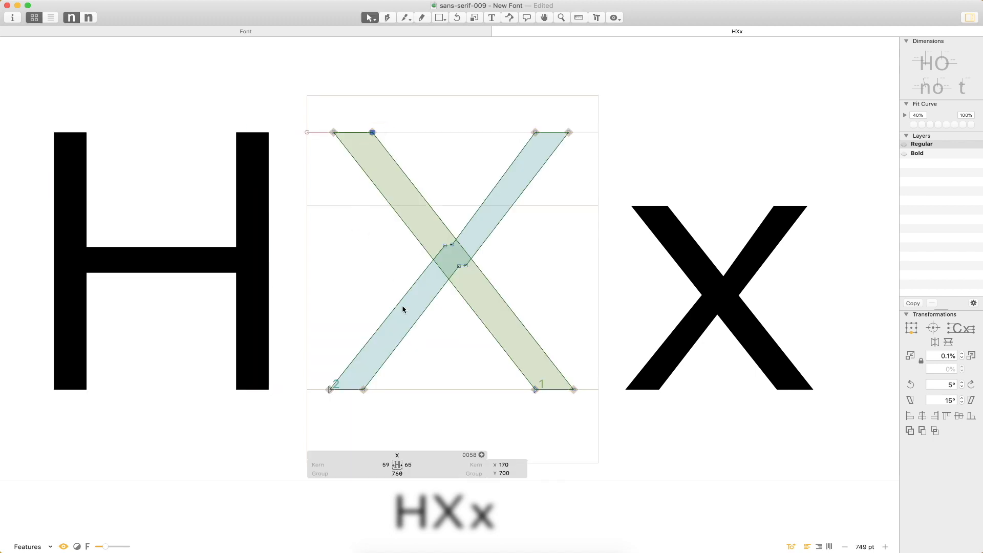
left_click(536, 390)
key("Left")
key("Left")
key("Left")
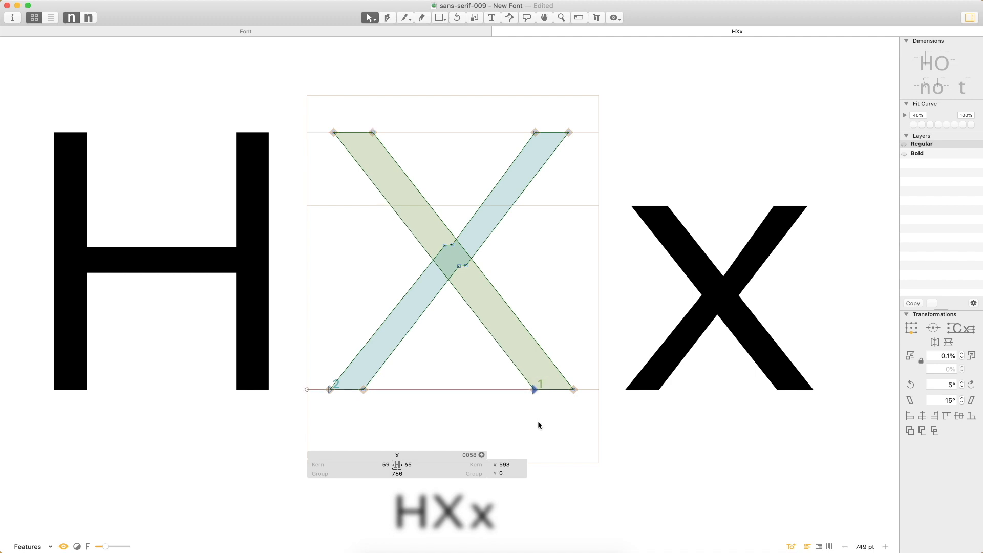
- Measure the falling diagonal's thickness and try a heavier stroke with its inner top point at X 176 and its inner bottom point further left
key("l")
left_click_drag(385, 226, 430, 197)
key("v")
key("Left")
key("Left")
key("Left")
key("Left")
left_click_drag(396, 121, 364, 149)
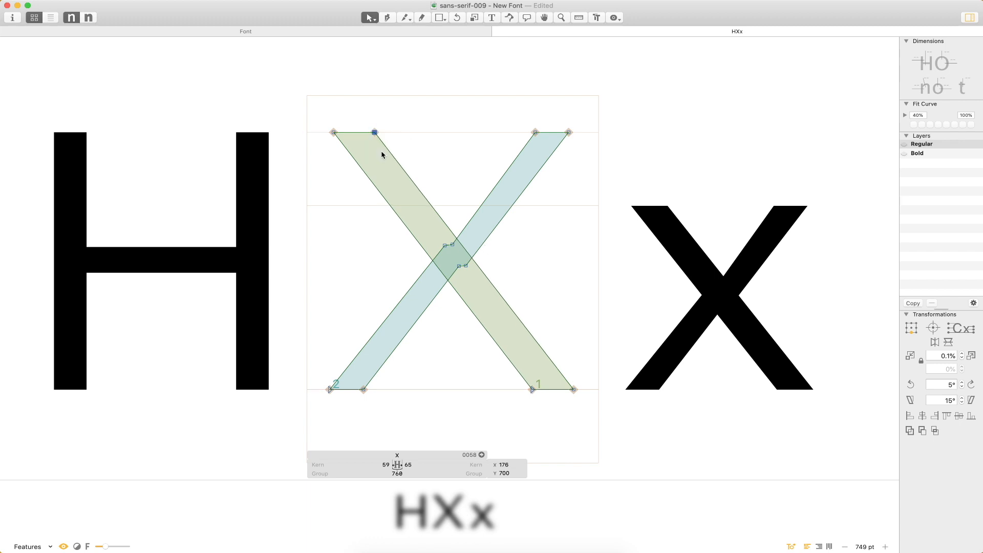
- Slim the falling diagonal by setting its inner top point to X 171 and its inner bottom point to X 592
key("Left")
key("Left")
key("Left")
key("Left")
key("Left")
left_click_drag(514, 376, 552, 404)
key("Left")
key("Right")
key("Right")
key("Right")
key("Right")
key("Right")
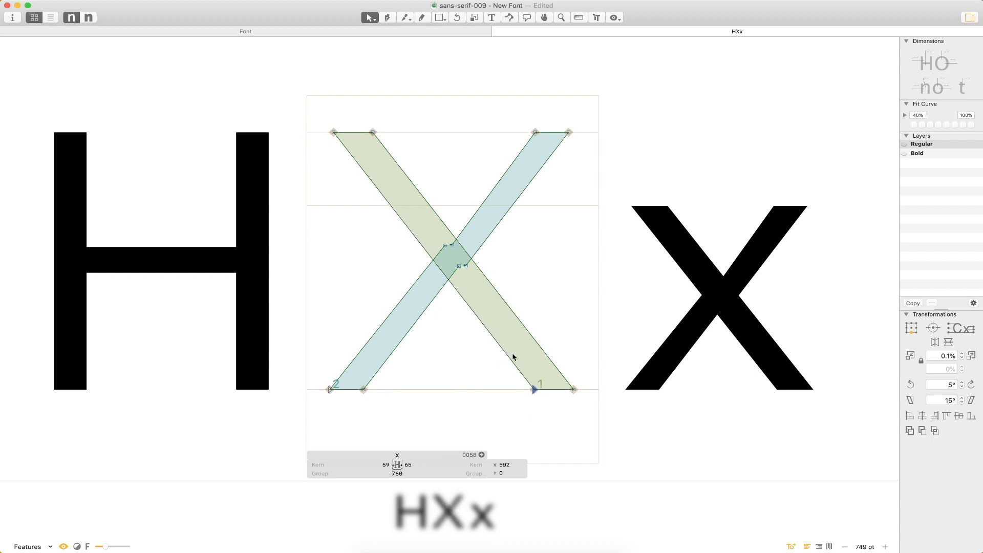
- Compare the filled X with the H and x, measure its diagonals and select the rising diagonal's inner top point
key("t")
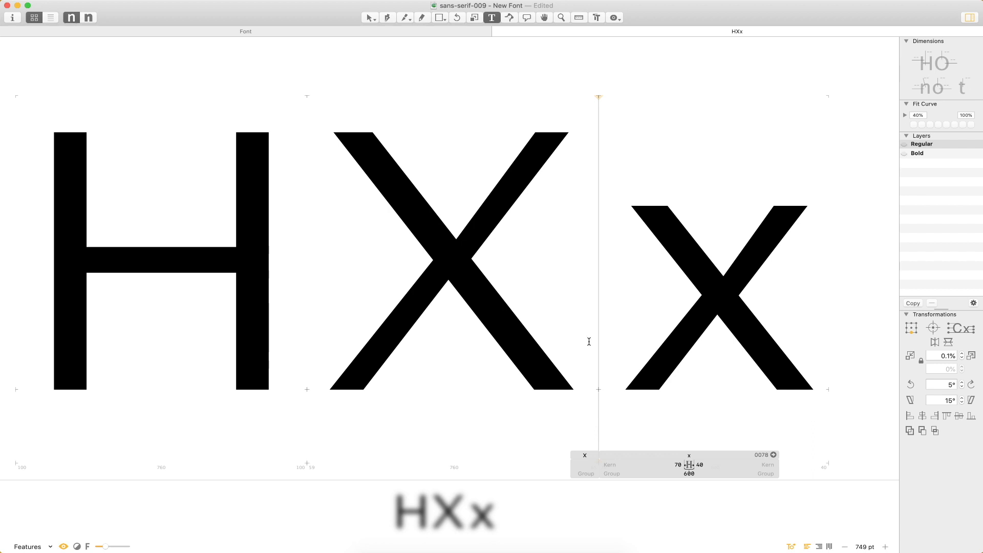
key("Escape")
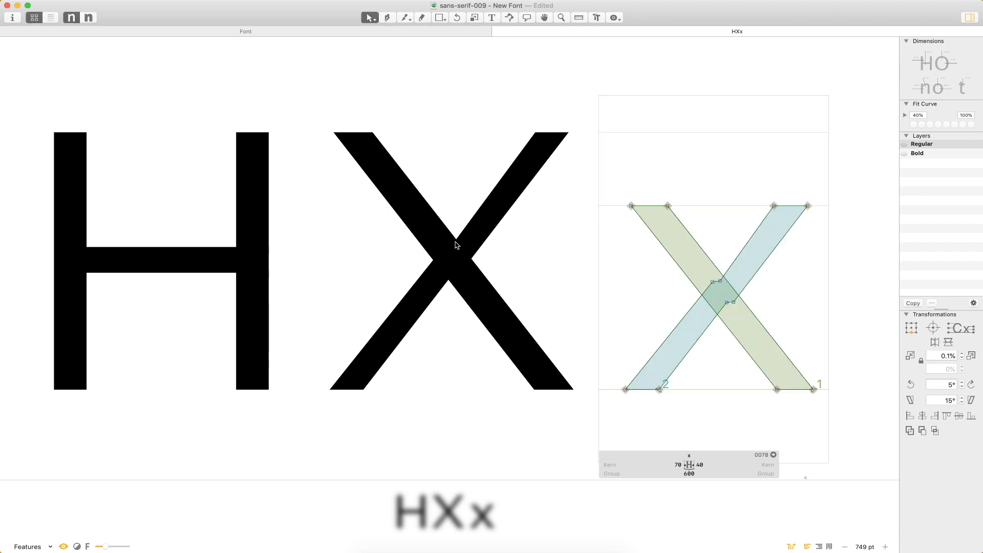
double_click(432, 233)
key("l")
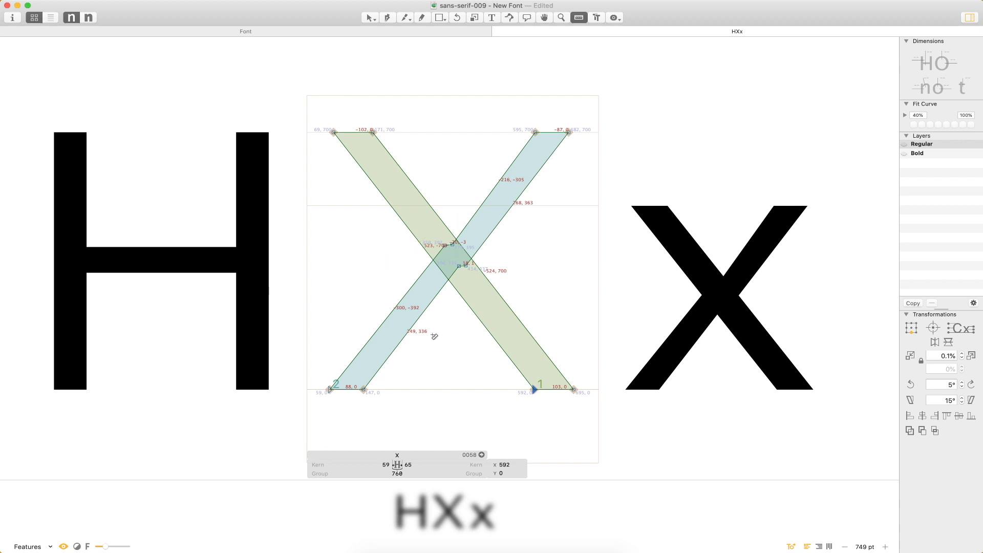
key("t")
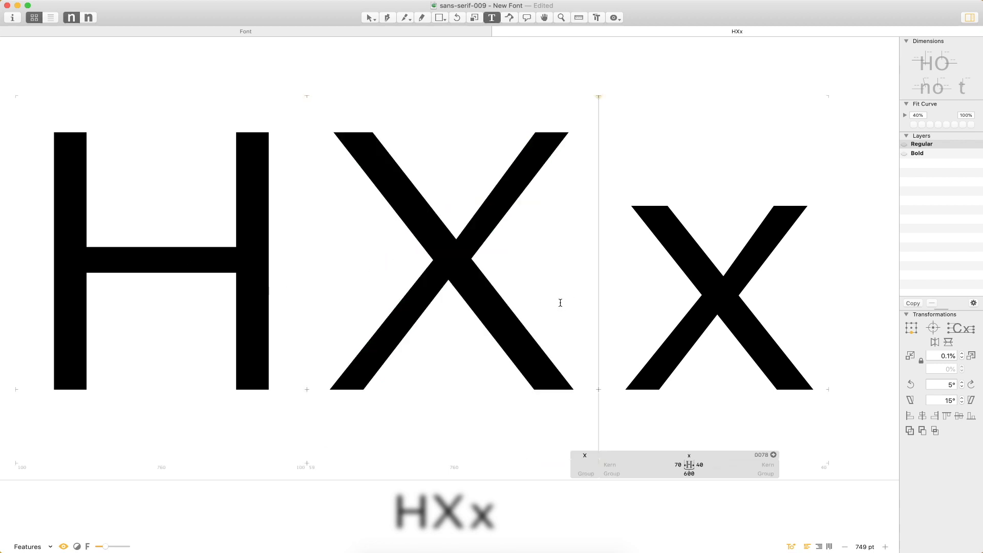
key("Escape")
double_click(533, 156)
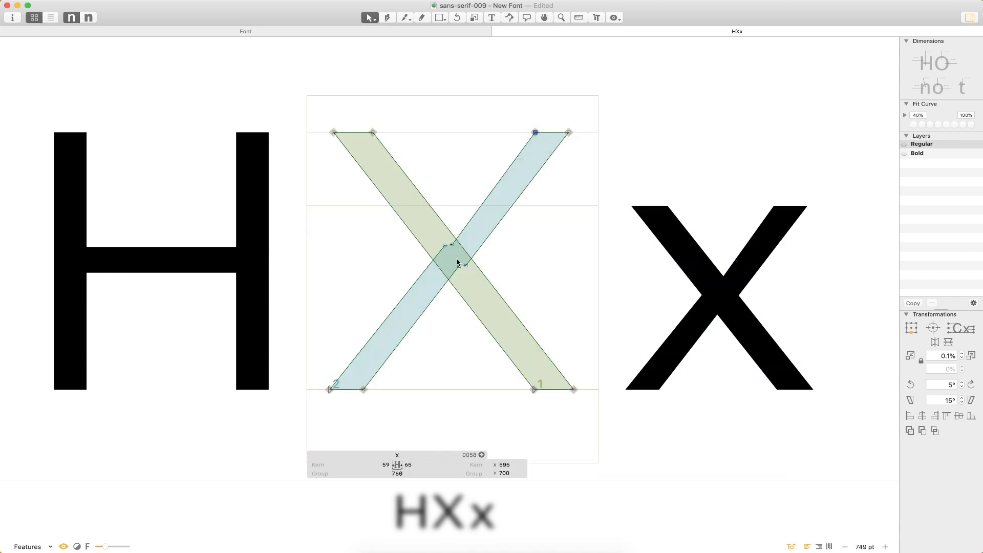
left_click_drag(576, 125, 557, 160)
left_click(541, 369)
double_click(556, 373)
key("super+c")
key("super+v")
mouse_move(574, 390)
left_mouse_down()
mouse_move(567, 105)
mouse_move(571, 143)
left_mouse_up()
key("BackSpace")
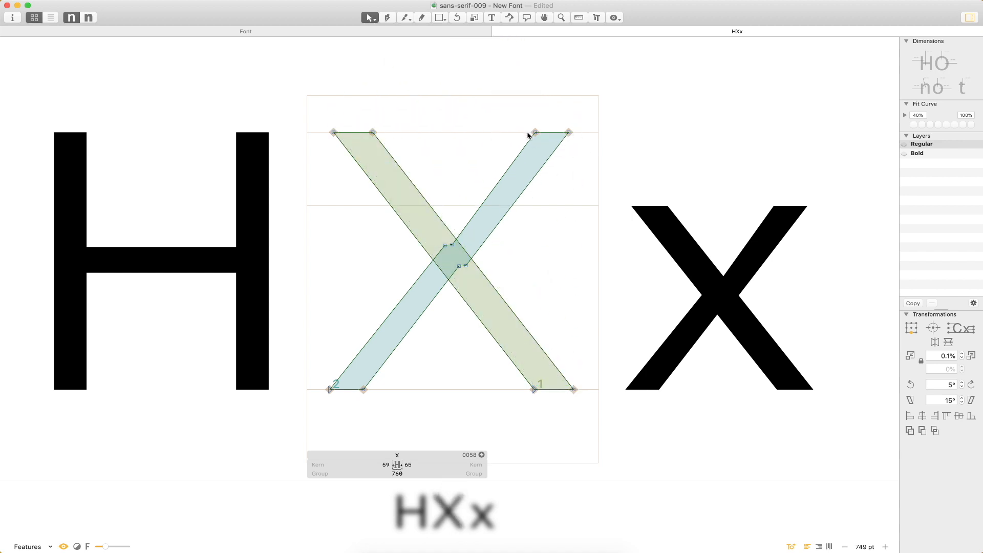
- Thicken the rising diagonal by moving its upper left corner and crossing points outward and its lower right corner to X 152
left_click_drag(525, 122, 553, 142)
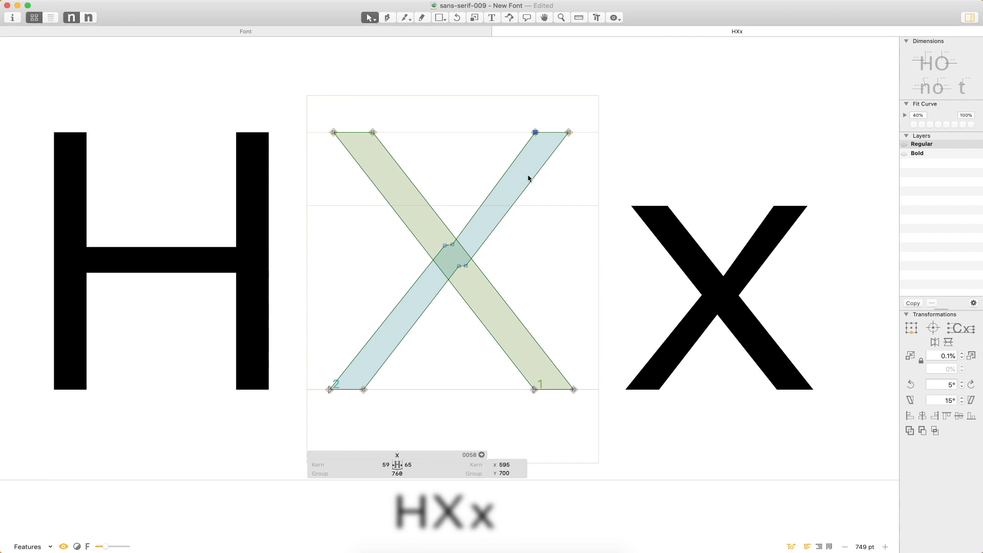
double_click(469, 270)
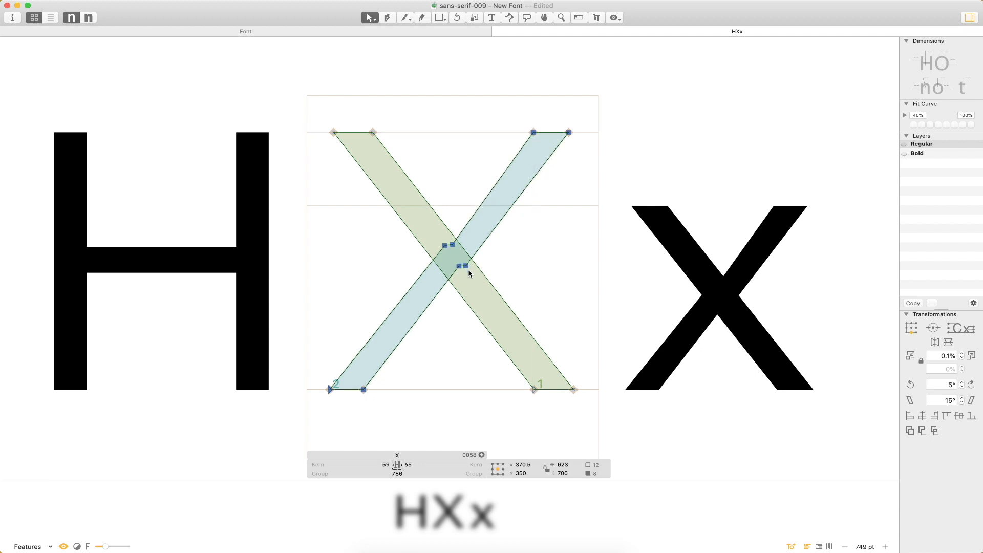
left_click(468, 267)
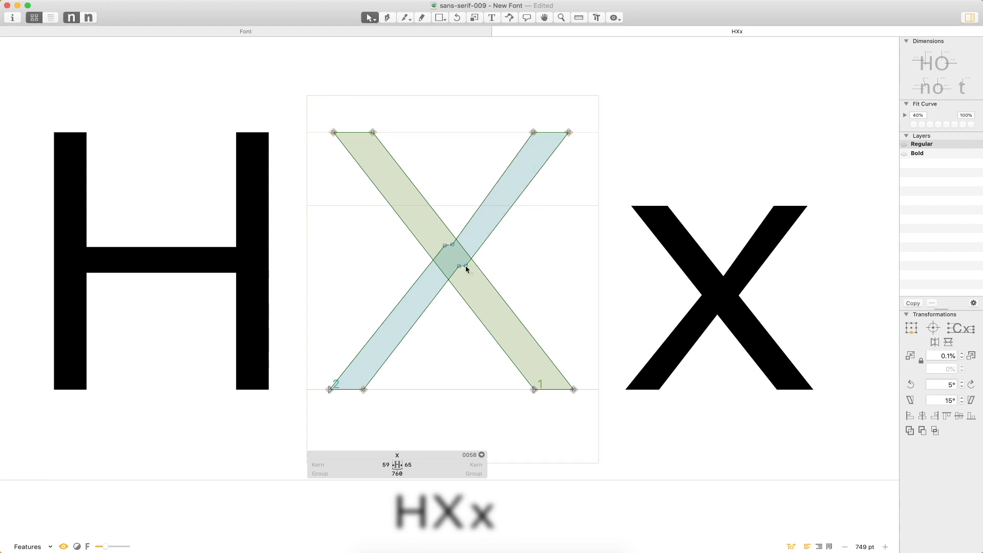
key("Right")
left_click(445, 247)
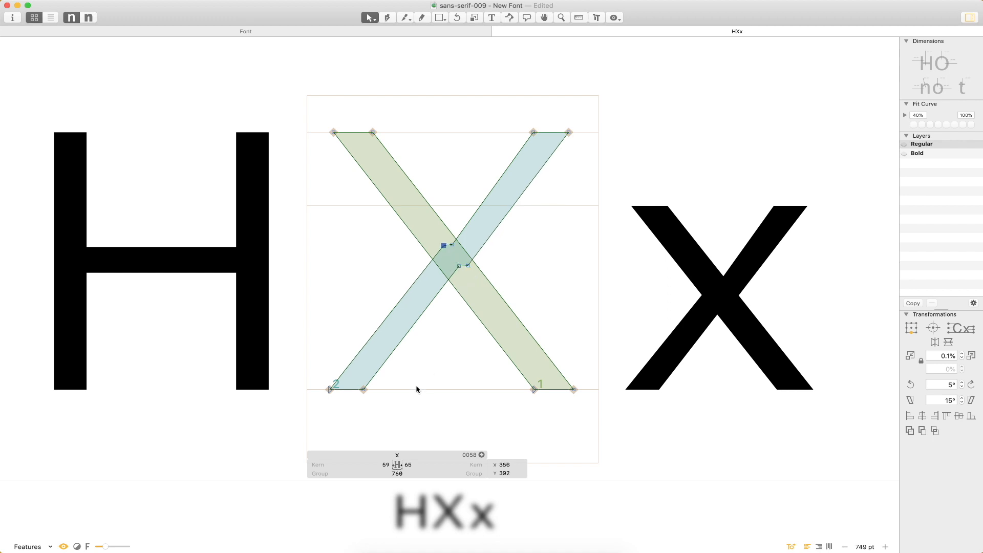
left_click(364, 390)
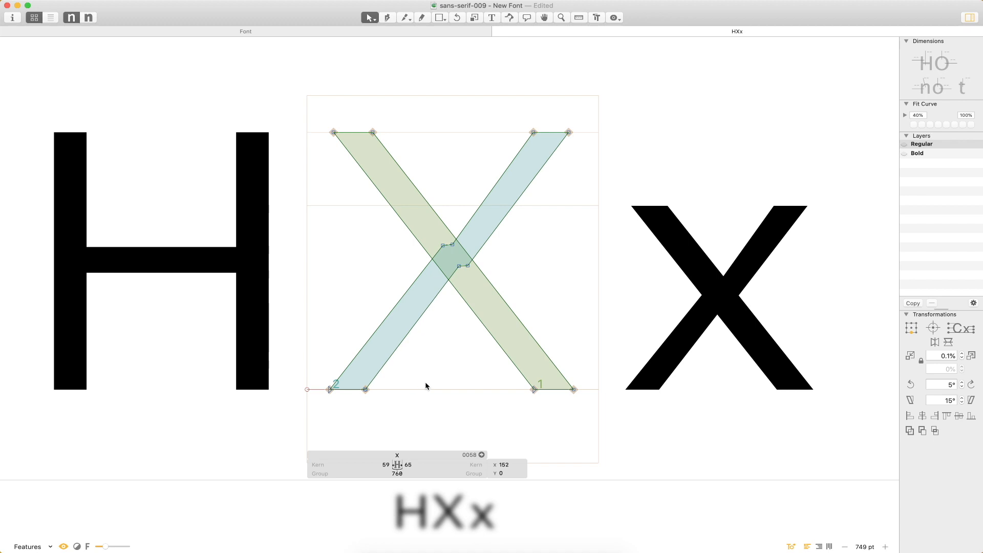
- Examine the capital X next to the H and lowercase x as filled shapes at a reduced size
key("t")
key("Escape")
key("super+0")
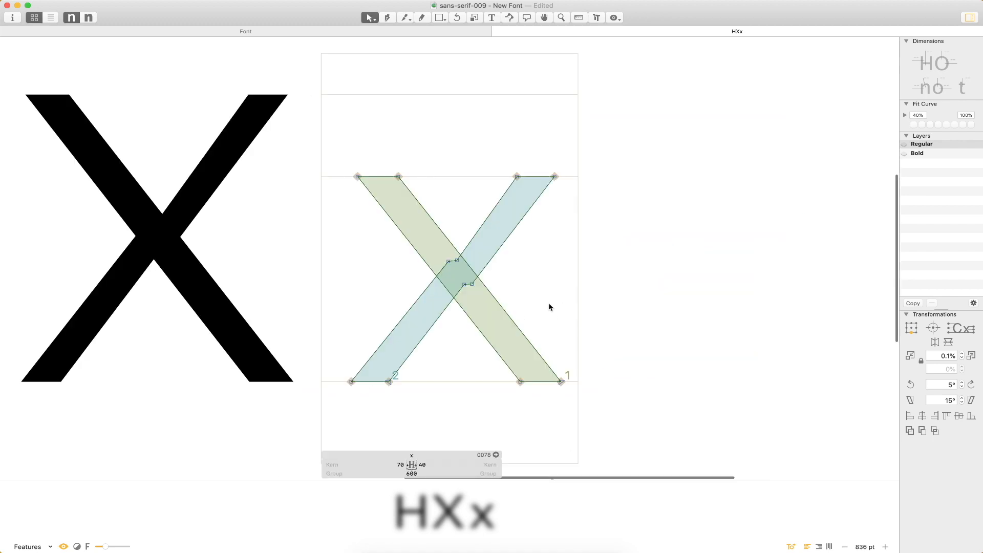
key("super+minus")
key("super+minus")
key("super+minus")
key("super+minus")
key("space")
left_click_drag(463, 205, 534, 212)
key("t")
left_click(586, 260)
key("Escape")
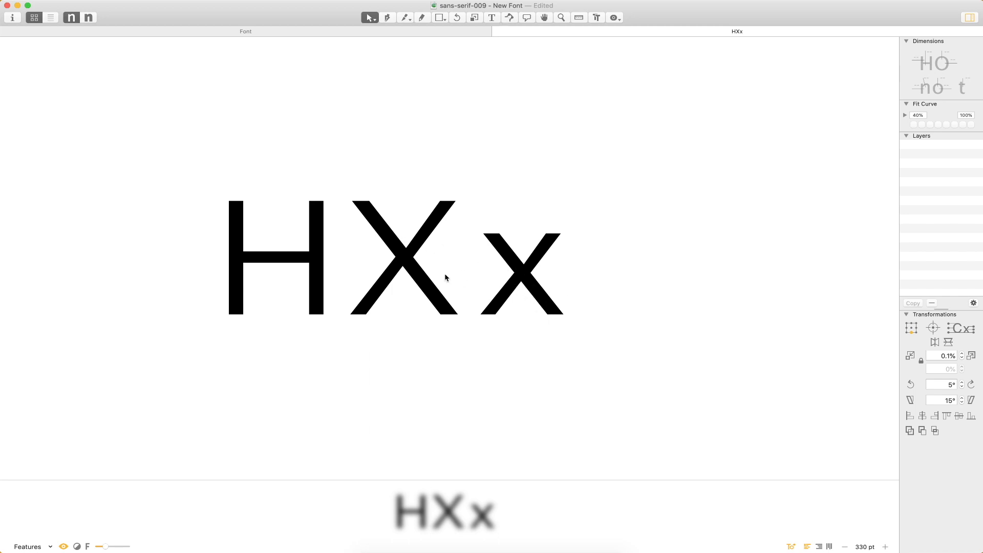
- Set the capital X's left and right sidebearings to 60
double_click(448, 331)
left_click(408, 463)
type("60")
key("Tab")
type("60")
key("Return")
key("Escape")
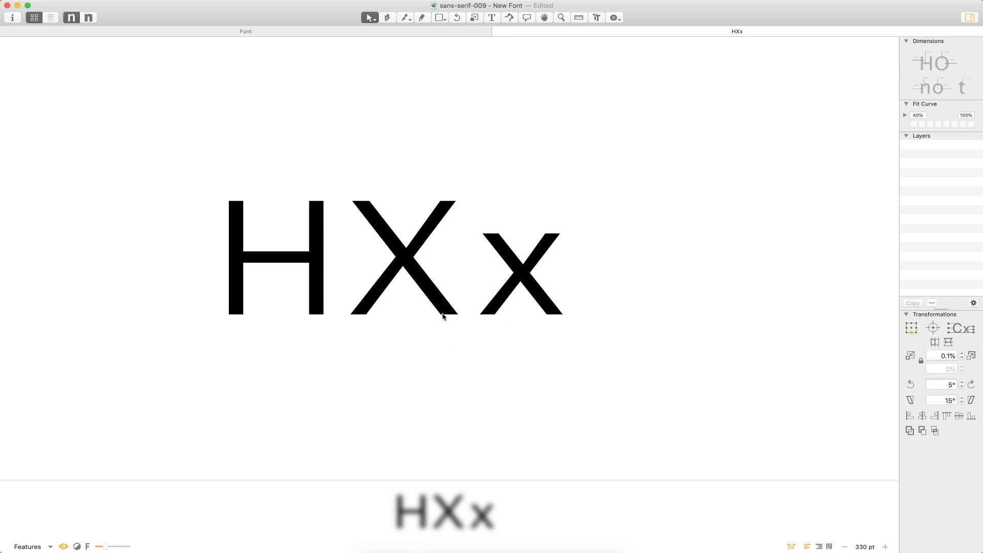
- Thicken the upper half of the X's rising diagonal further by moving its upper left corner left
double_click(421, 271)
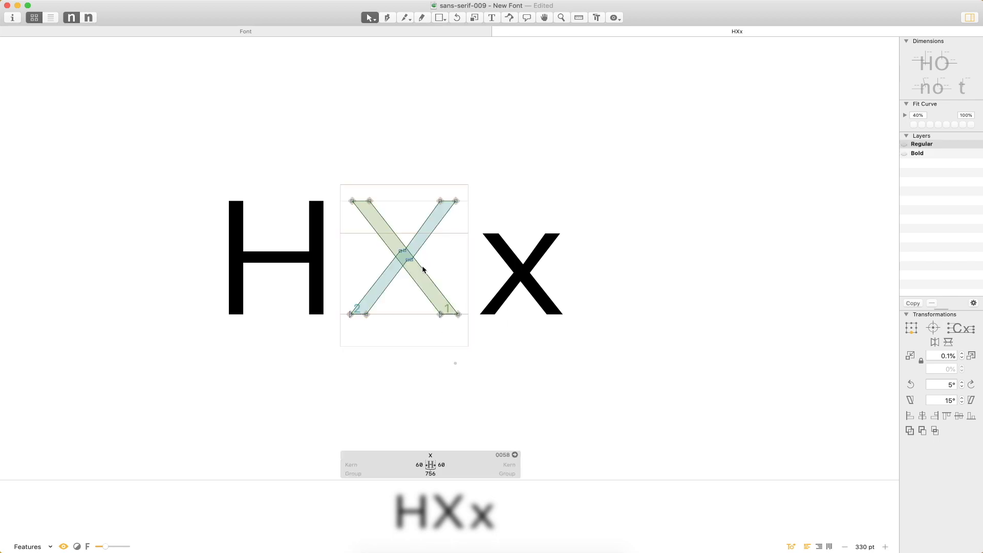
key("t")
left_click(478, 260)
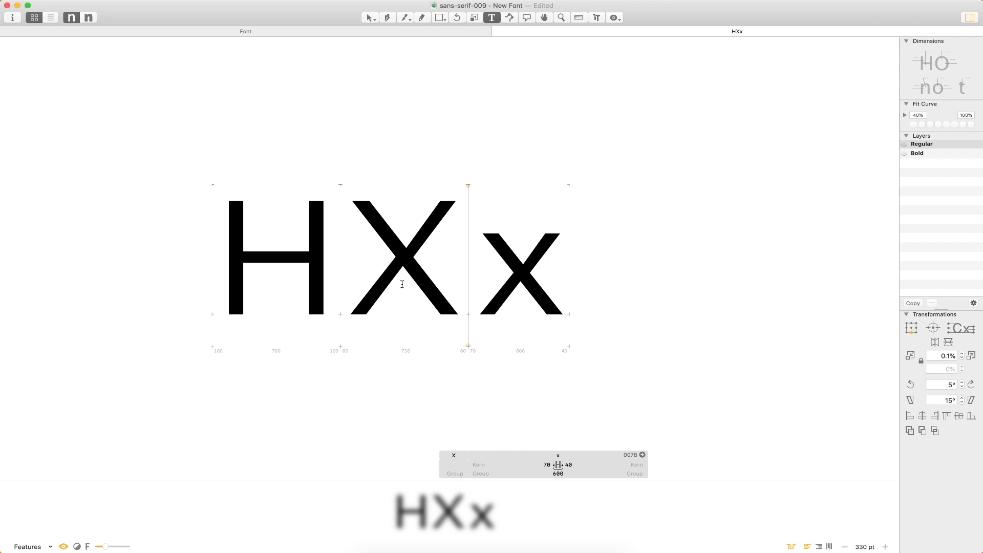
key("Escape")
key("super+space")
left_click(529, 160, "super")
double_click(519, 162)
left_click_drag(495, 114, 530, 160)
key("Left")
key("Left")
key("Left")
key("Left")
left_click(460, 259)
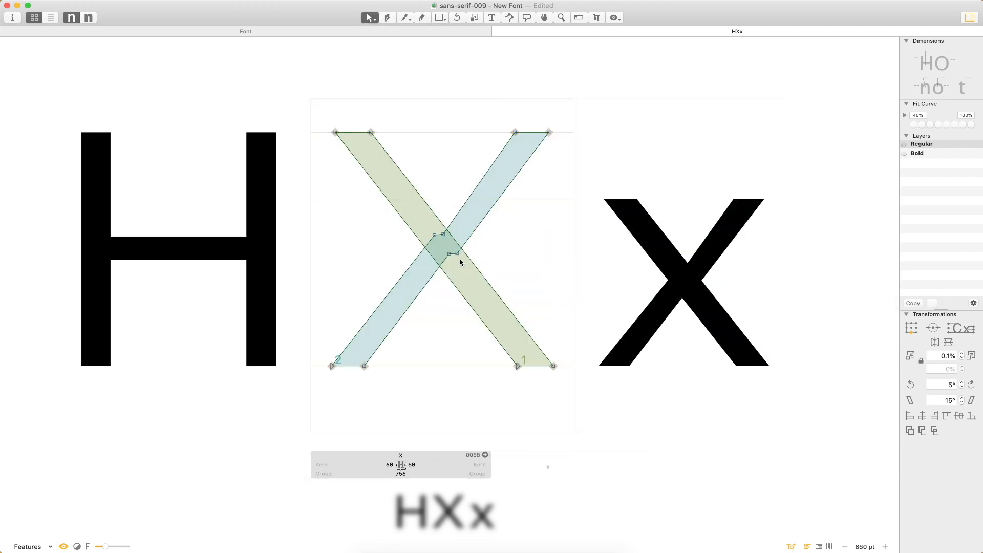
- Move the rising diagonal's right crossing point and lower right corner slightly right and measure the stroke's thickness
left_click(458, 260)
key("Right")
key("Right")
left_click(448, 309)
left_click_drag(362, 388, 422, 361)
key("Right")
key("Right")
key("l")
left_click_drag(445, 324, 444, 332)
- Review the weight and spacing of the adjusted X between the H and the lowercase x in a zoomed-out preview
key("t")
double_click(599, 255)
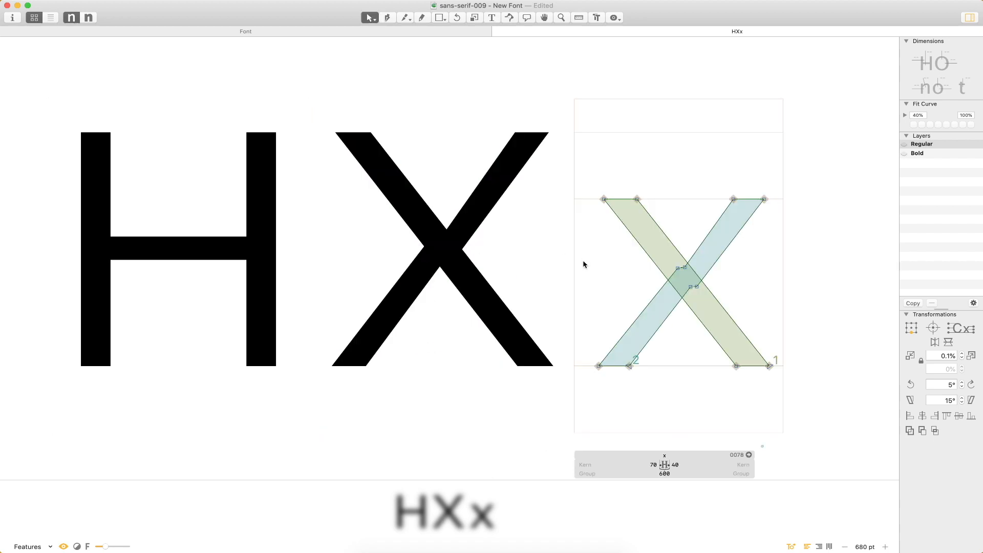
key("super+0")
key("super+minus")
key("super+plus")
key("super+minus")
key("super+minus")
key("super+minus")
key("super+minus")
key("space")
left_click_drag(443, 221, 520, 227)
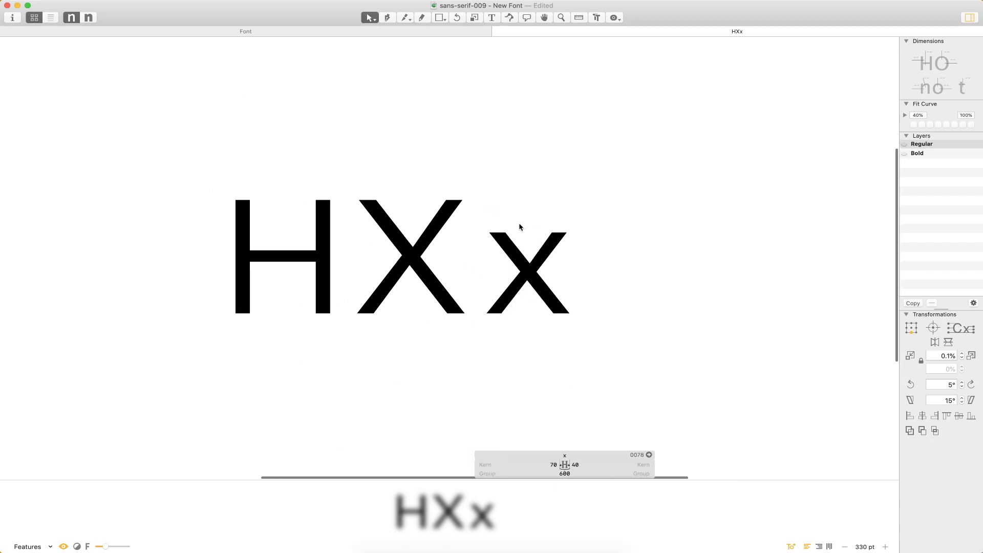
key("t")
left_click(579, 250)
key("Escape")
key("space")
left_click_drag(448, 279, 506, 284)
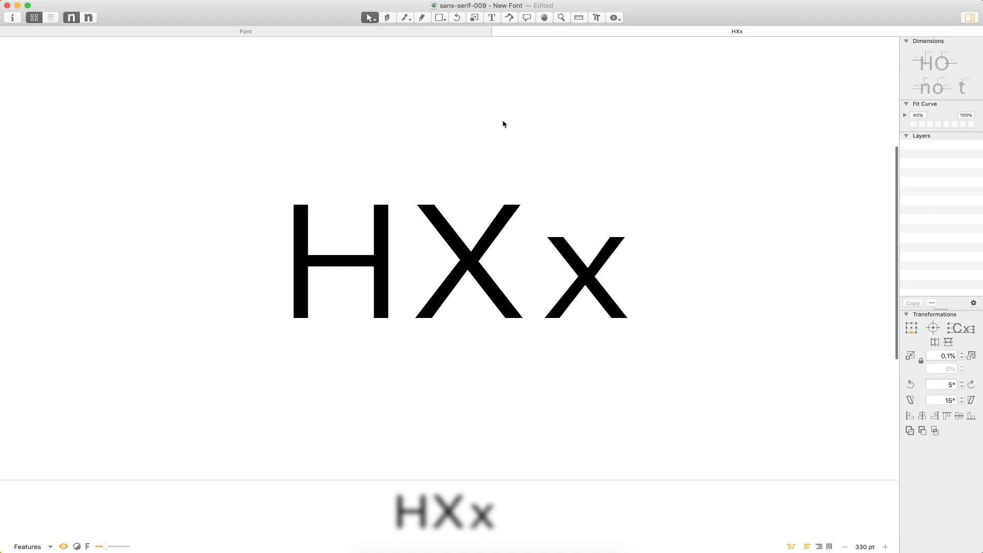
- Leave the X, open the lowercase z and paste its outlines into a new capital Z placed before it
key("super+w")
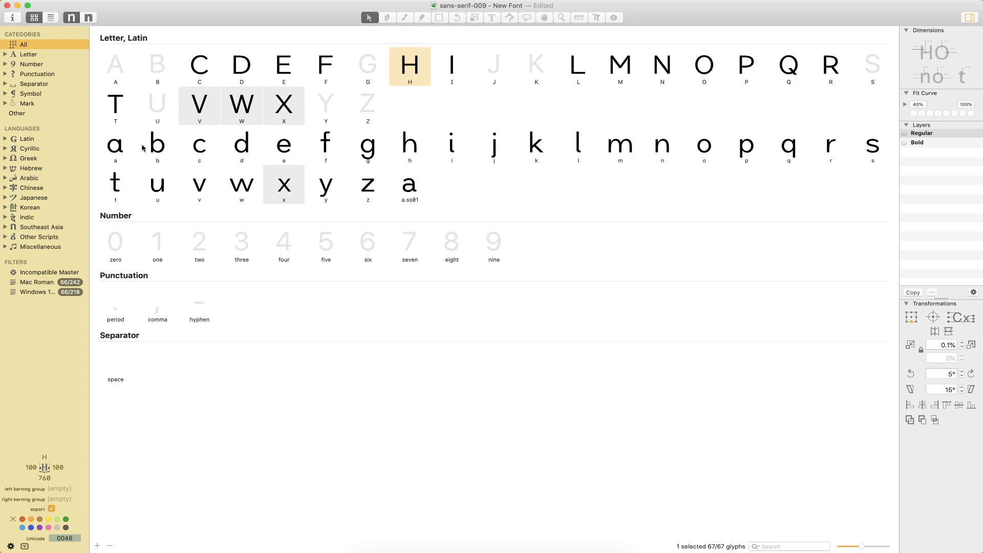
left_click(353, 183)
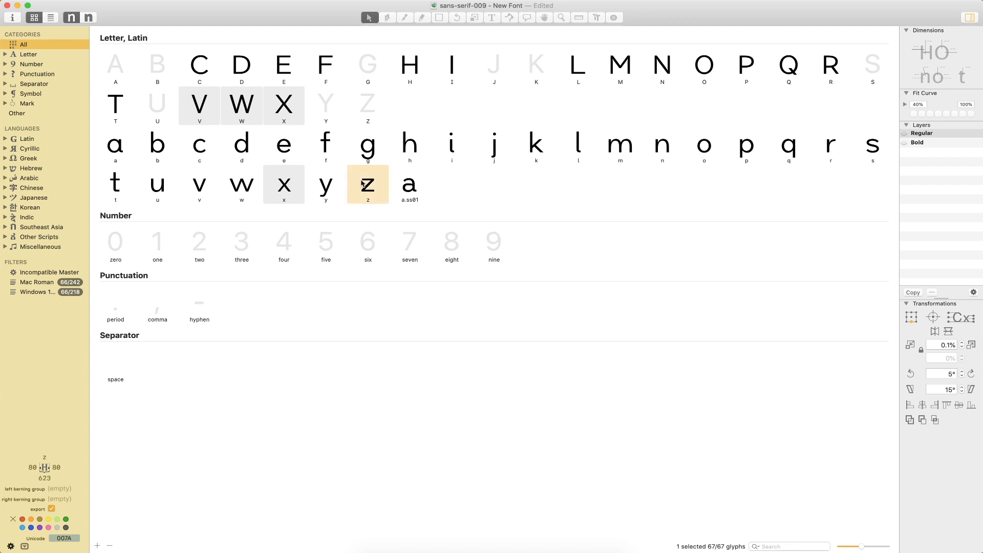
double_click(369, 187)
type("t")
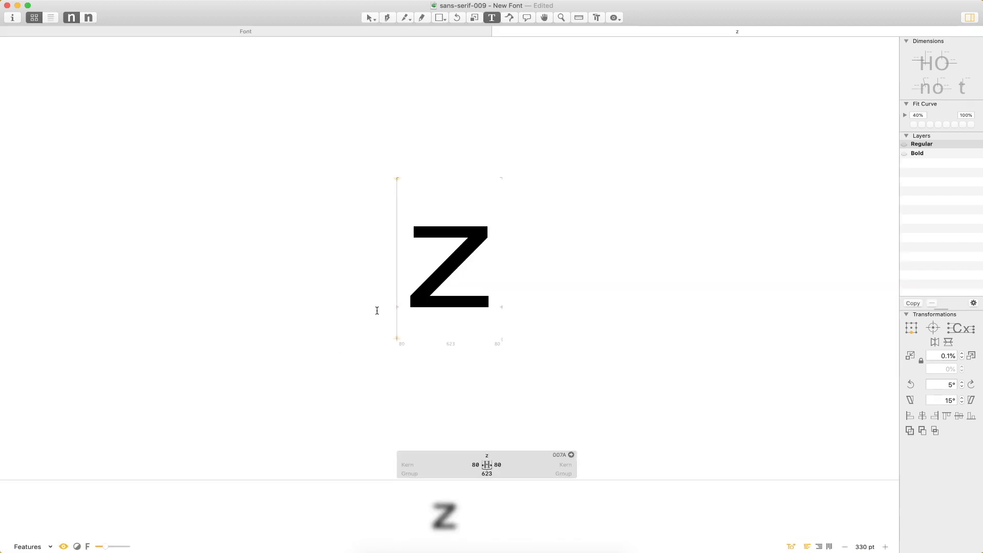
type("Z")
key("Escape")
double_click(458, 274)
key("super+v")
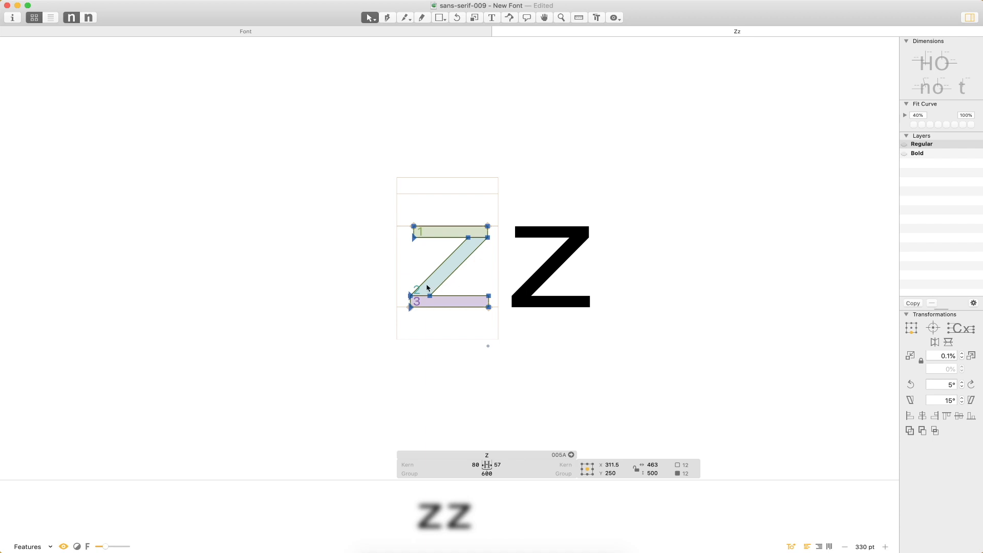
- Add an H before the Z and copy its two stems into the Z as proportion guides
type("tH")
key("Escape")
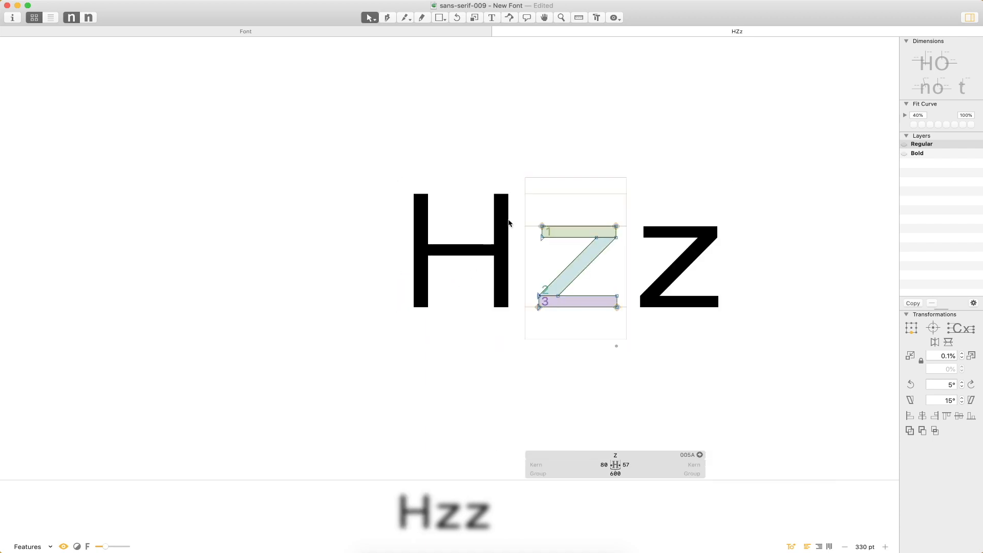
double_click(509, 229)
double_click(509, 218)
double_click(427, 212, "shift")
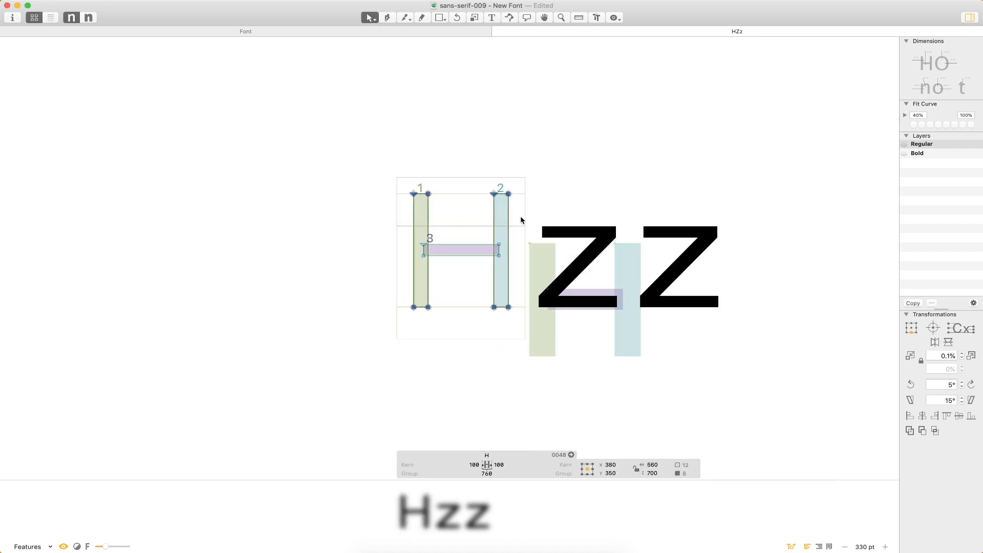
key("super+c")
double_click(586, 218)
key("super+v")
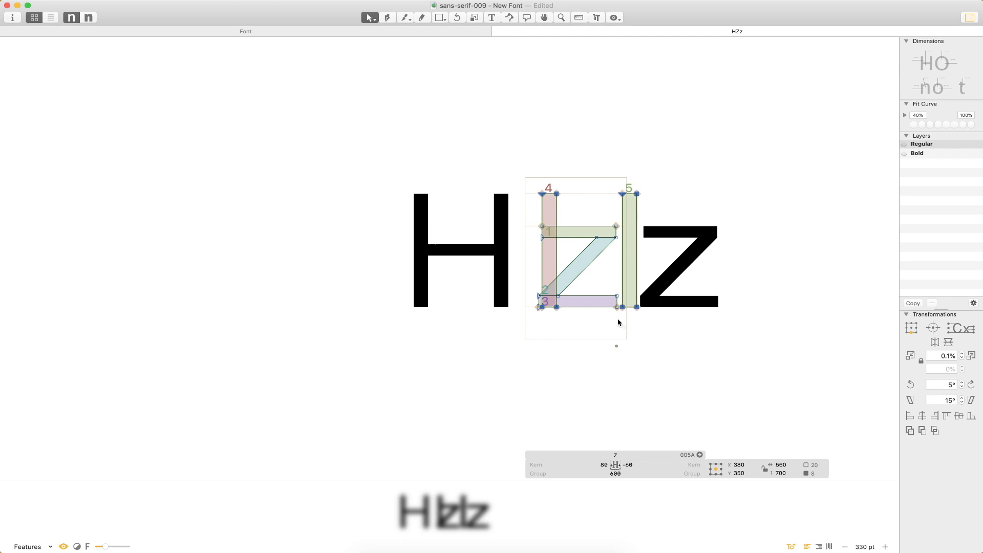
- Set the capital Z's advance width to 760
double_click(464, 289)
double_click(587, 309)
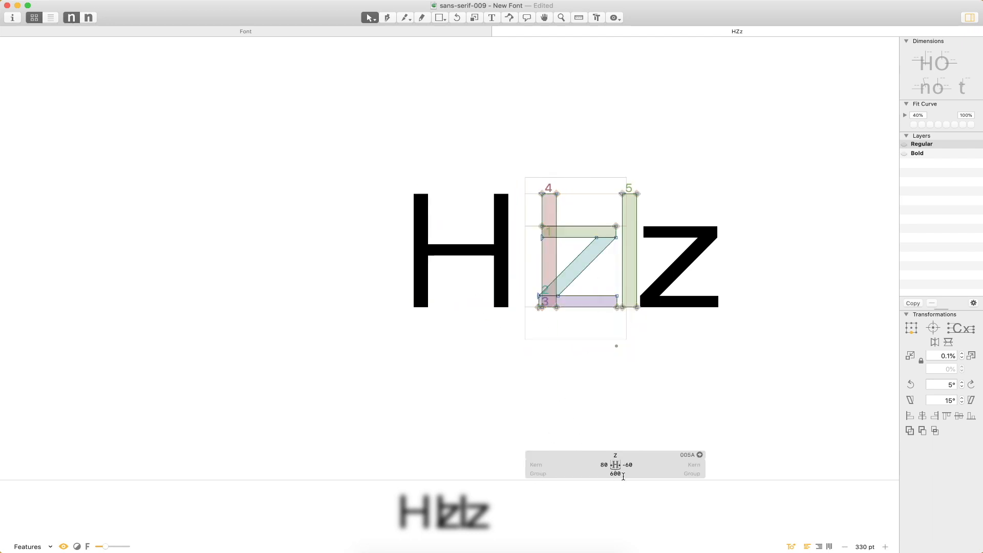
key("Return")
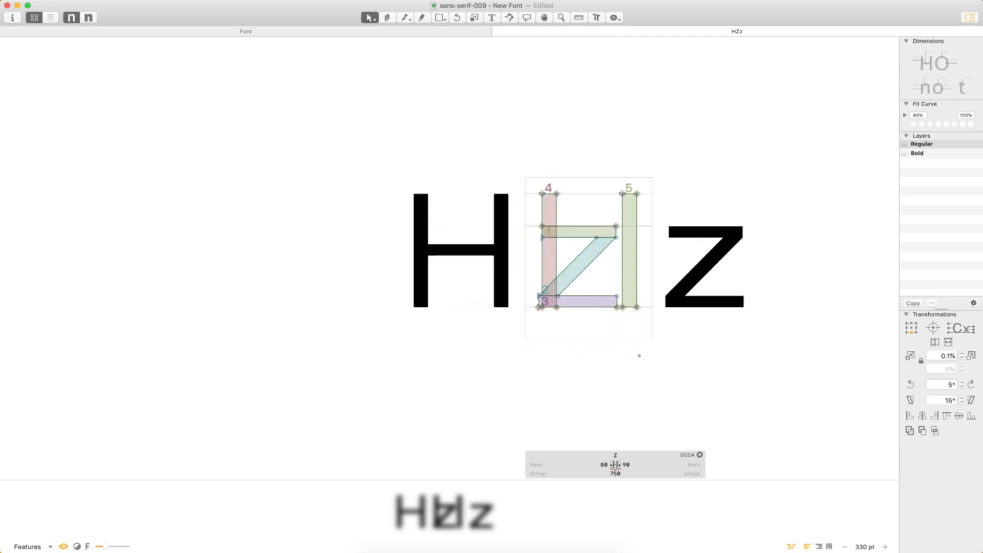
double_click(631, 474)
type("760")
key("Return")
- Raise the Z's top bar so its upper edge sits at the cap height of the pasted H stems
key("super+space")
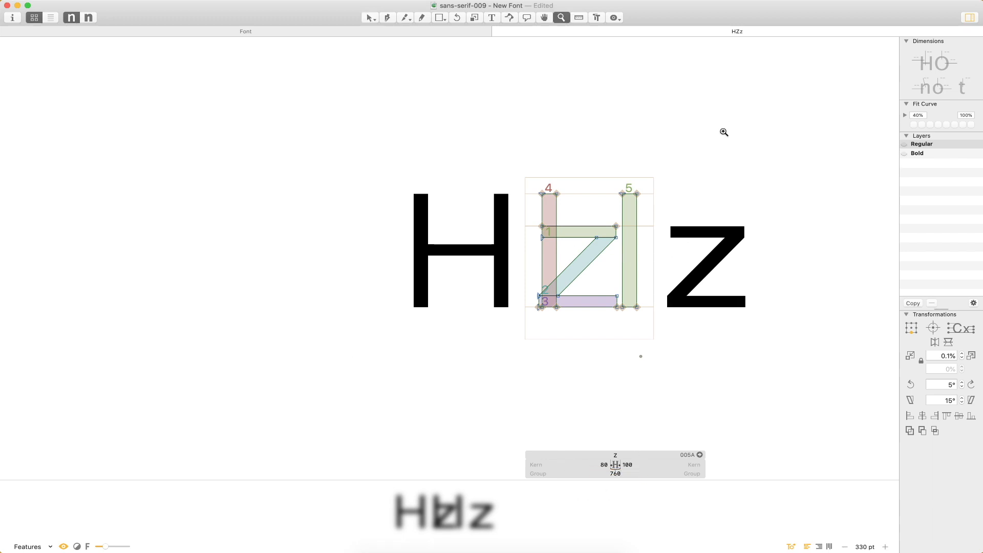
left_click_drag(717, 136, 421, 378)
left_click_drag(457, 202, 450, 142)
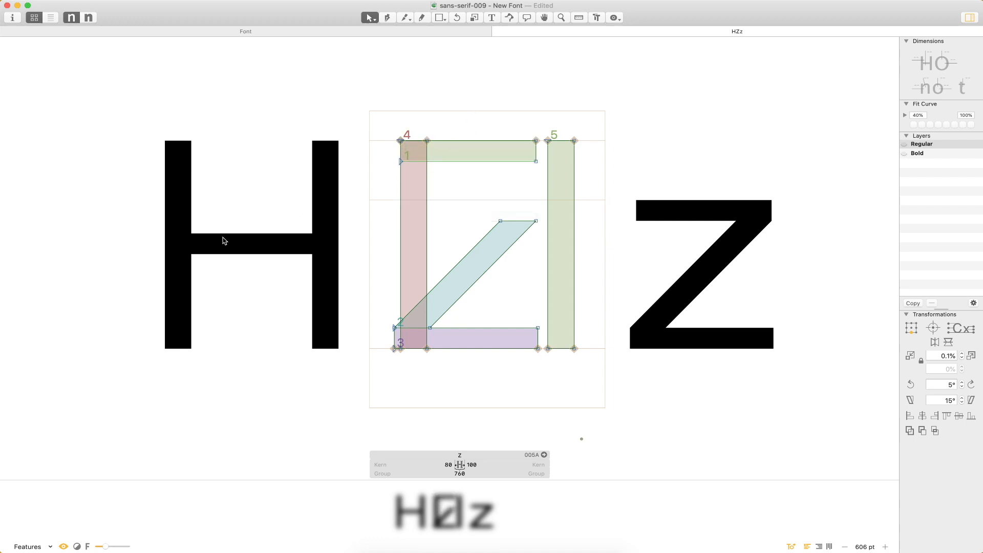
- Compare the thickness of the H's crossbar with that of the capital Z's top bar
double_click(264, 242)
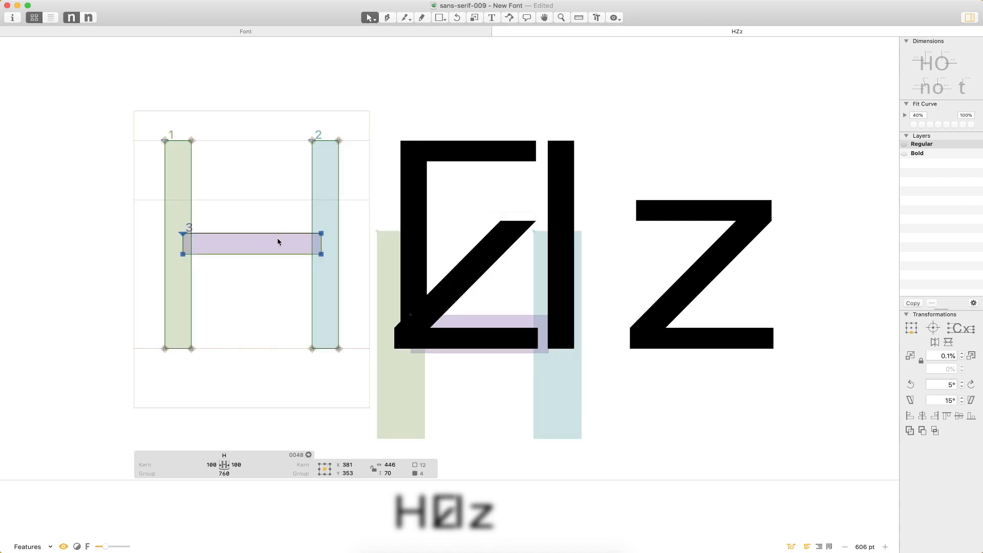
double_click(419, 200)
left_click(480, 161)
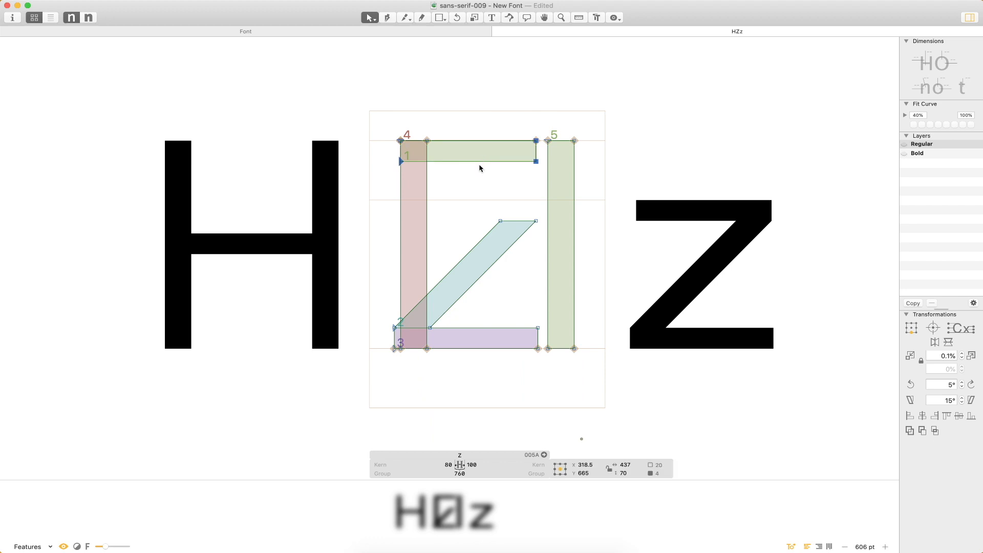
left_click(522, 124)
left_click_drag(538, 182, 540, 177)
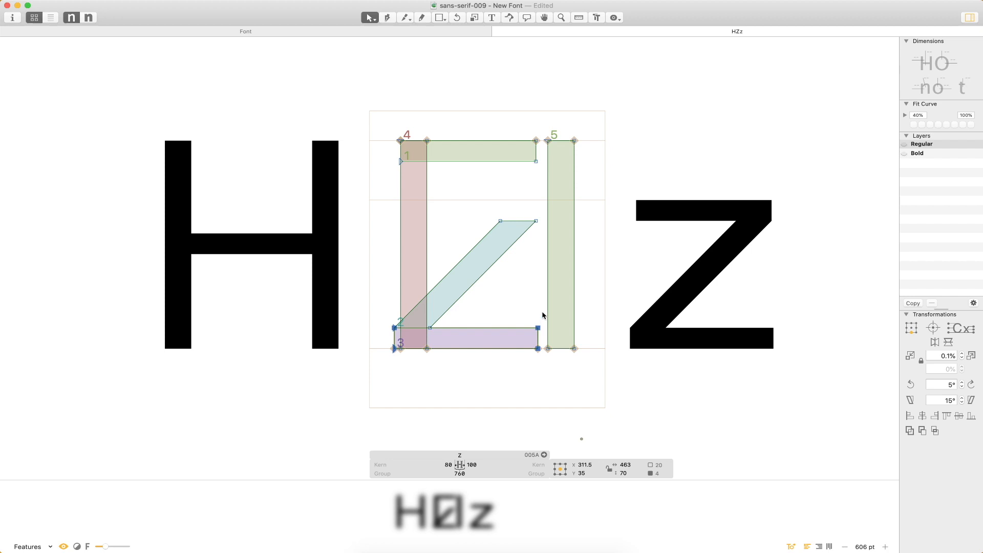
- Move the Z's top bar down beside the bottom bar to compare their lengths, and return it to cap height
left_click(538, 328)
double_click(501, 149)
left_click_drag(501, 149, 497, 303)
key("Up")
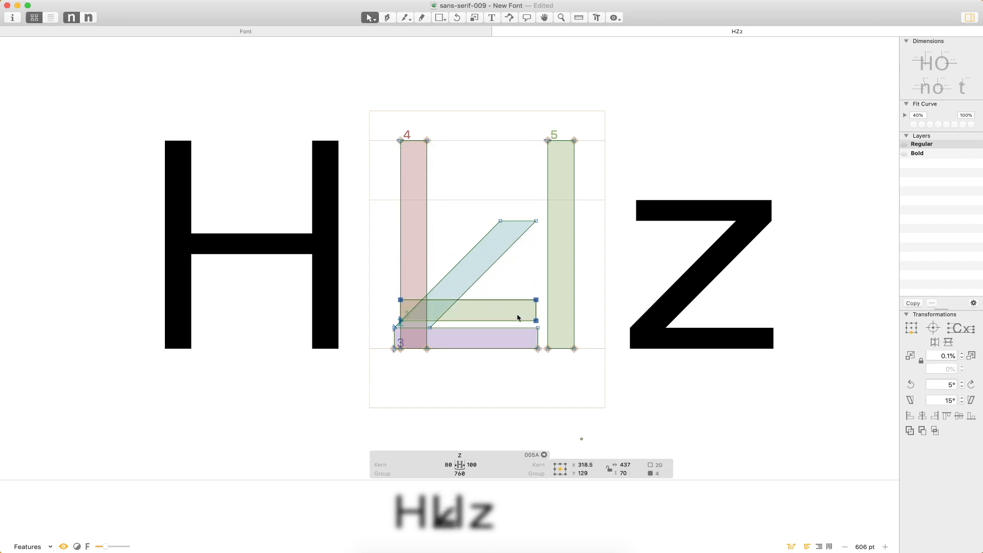
left_click_drag(528, 302, 530, 142)
left_click(522, 179)
- Extend the Z's top bar so its right end sits at x 655, just inside the right guide stem's outer edge
key("super+space")
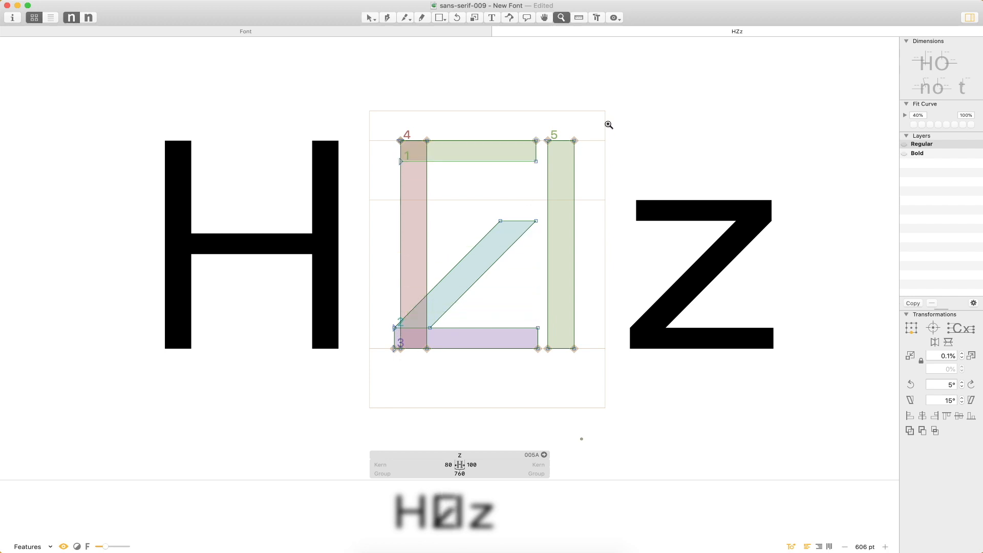
left_click_drag(618, 96, 394, 266)
left_click_drag(514, 123, 631, 208)
key("Left")
key("Left")
key("Left")
key("Left")
key("Left")
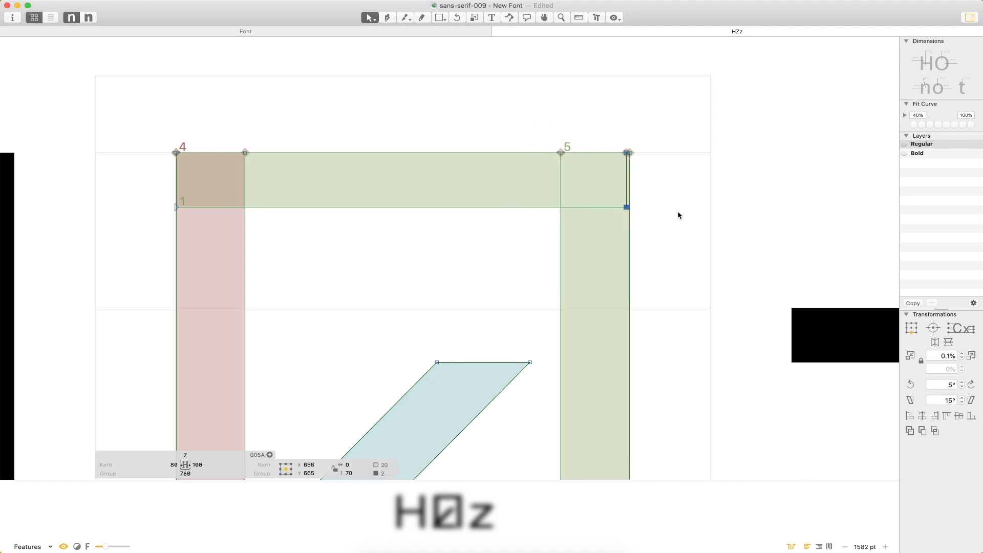
left_click(691, 215)
key("super+minus")
key("super+minus")
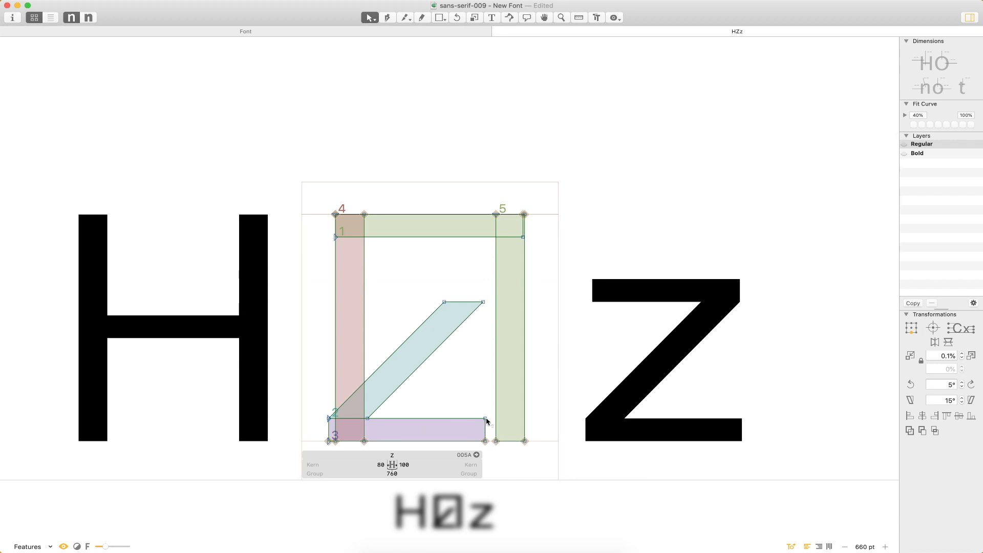
- Extend the Z's bottom bar to the right guide stem's outer edge and raise the diagonal's upper end to meet the top bar's right corner
left_click_drag(477, 413, 525, 443)
left_click(563, 427)
left_click_drag(421, 275, 485, 313)
double_click(647, 301)
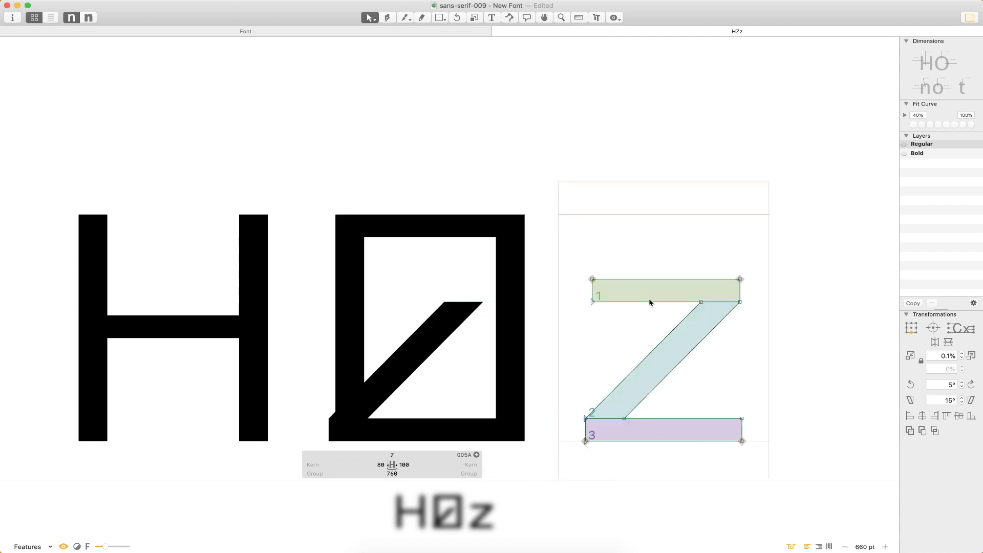
double_click(450, 284)
left_click_drag(421, 295, 523, 239)
left_click(544, 241)
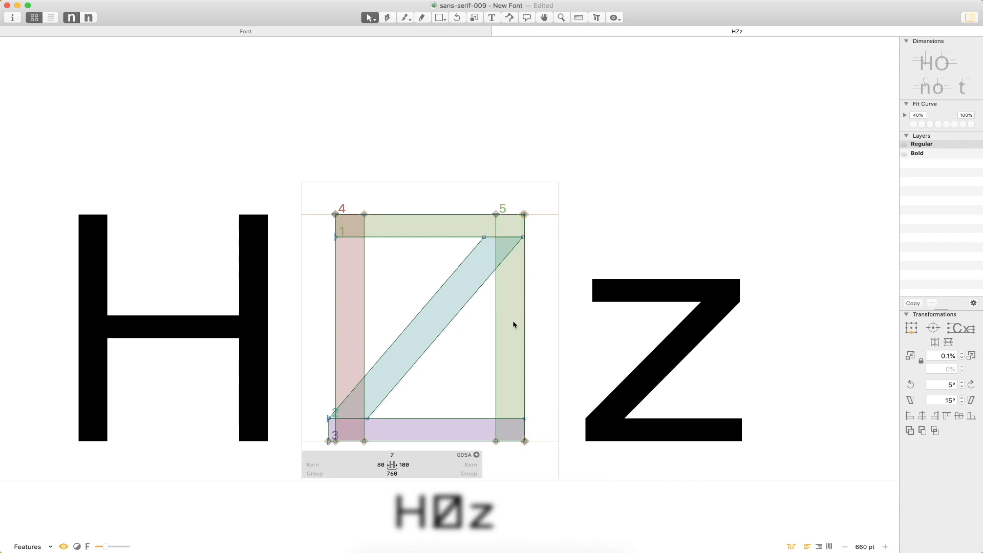
- Delete both H guide stems from the Z and preview the letter as filled text
left_click(497, 334)
key("Delete")
left_click(360, 333)
key("Delete")
key("t")
left_click(533, 309)
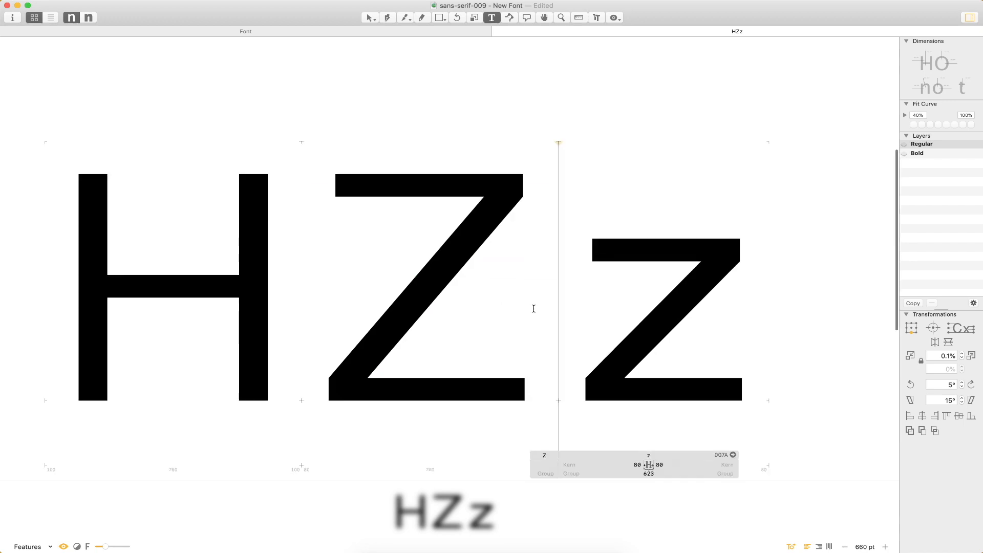
- Measure the thickness across the capital Z's diagonal
key("Escape")
key("t")
left_click(422, 333)
key("l")
left_click_drag(398, 277, 442, 310)
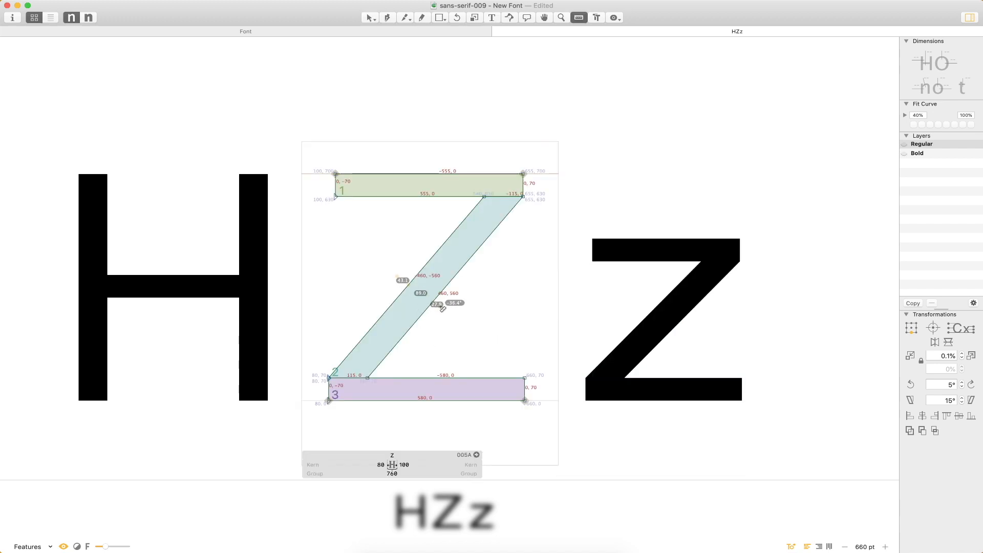
- Thin the Z's diagonal by moving its lower-right corner to x 190 and its upper-left corner to x 545
key("v")
left_click(367, 378)
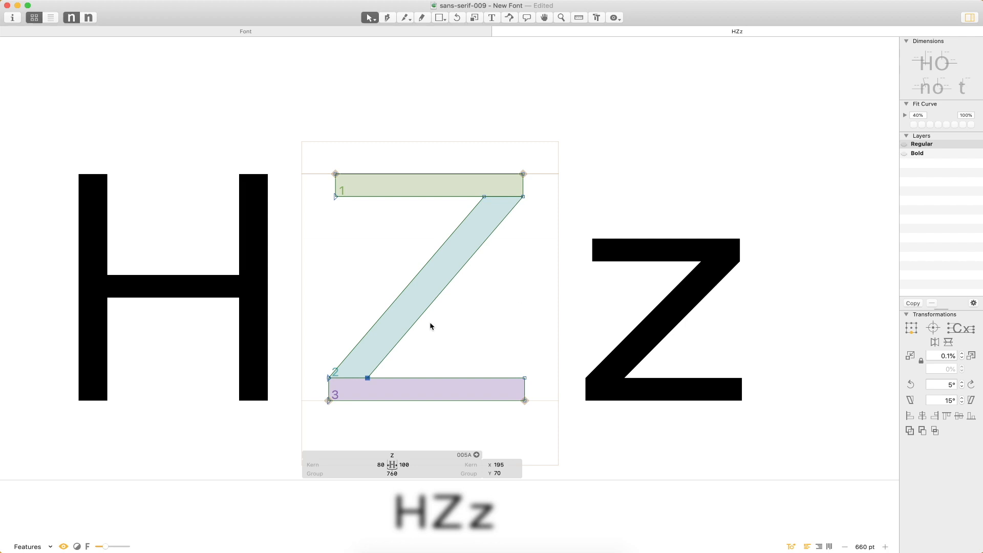
key("Left")
key("Left")
key("Left")
key("Left")
key("Left")
left_click(475, 194)
left_click(484, 196)
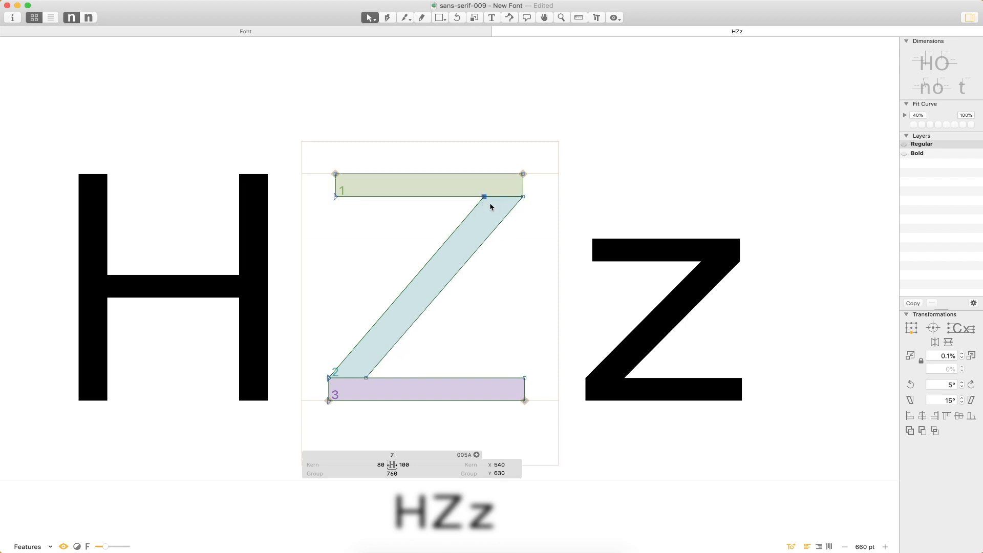
left_click(428, 229)
- Preview the thinned capital Z beside the H and re-measure its diagonal
key("t")
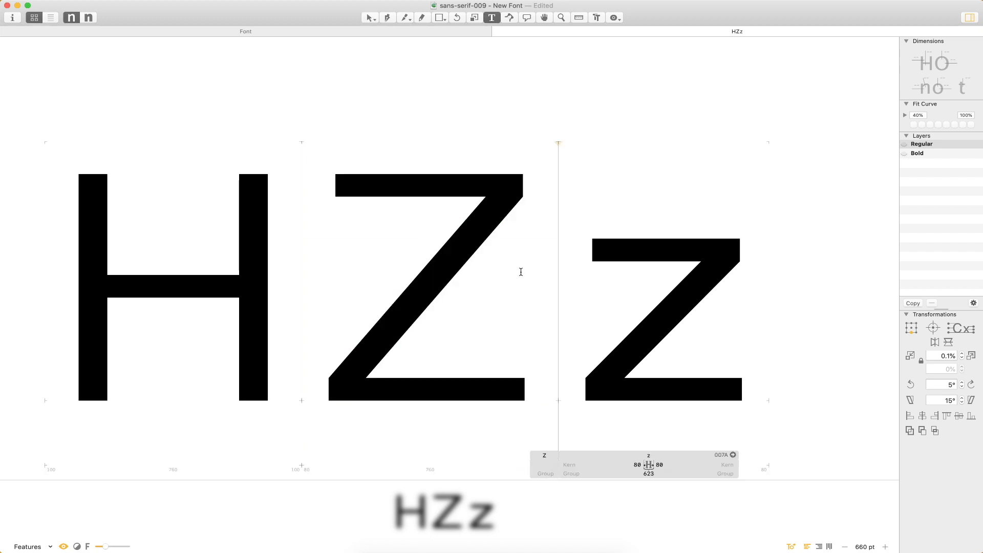
key("Escape")
double_click(440, 277)
key("l")
left_click_drag(402, 260, 462, 307)
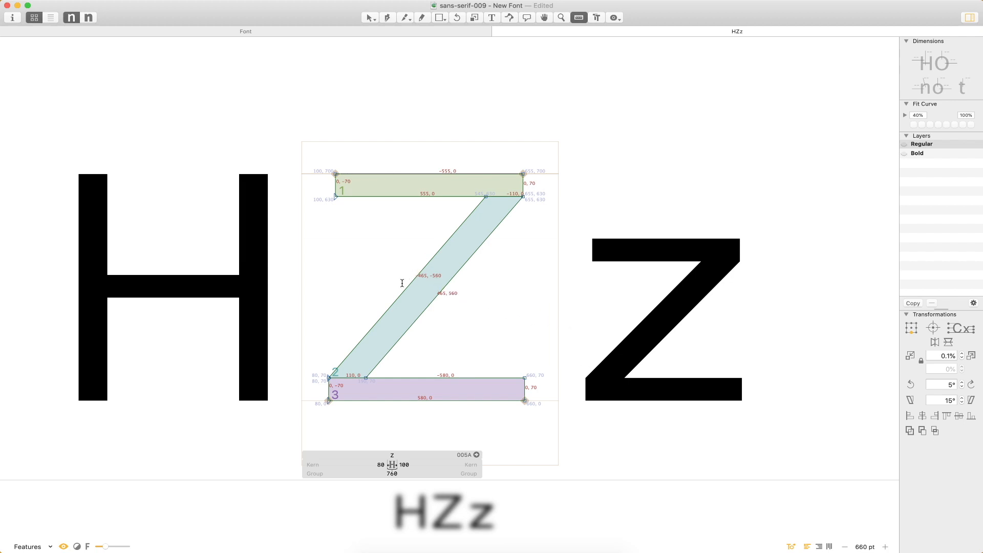
- Insert a capital X between the H and Z, measure its upper-left stroke for comparison and return to the Z
key("t")
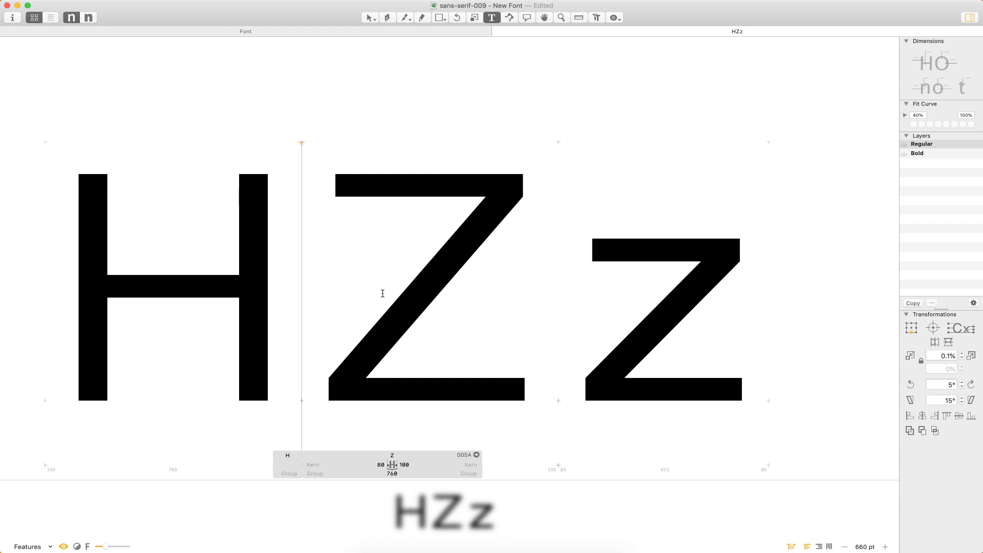
type("X")
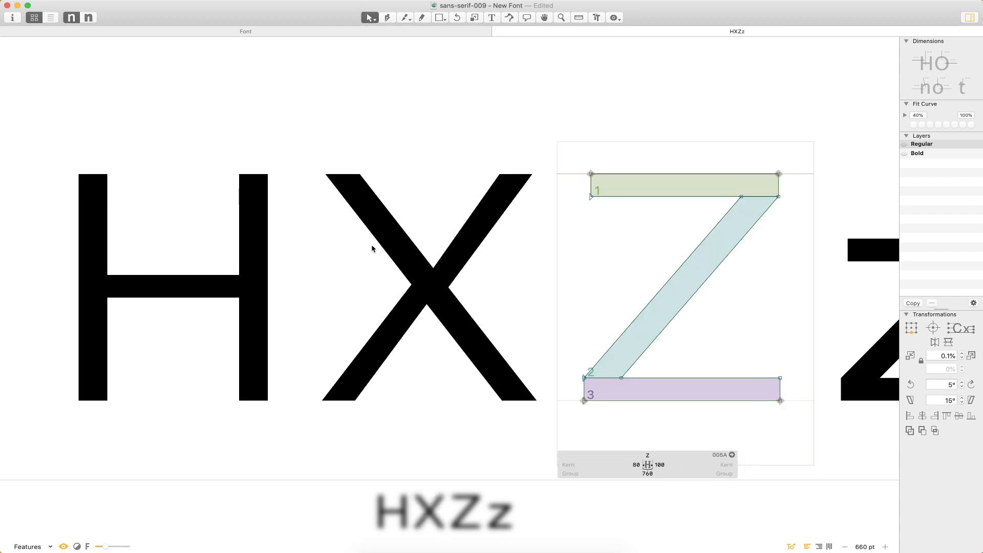
double_click(384, 243)
key("l")
left_click_drag(379, 264, 420, 246)
double_click(712, 294)
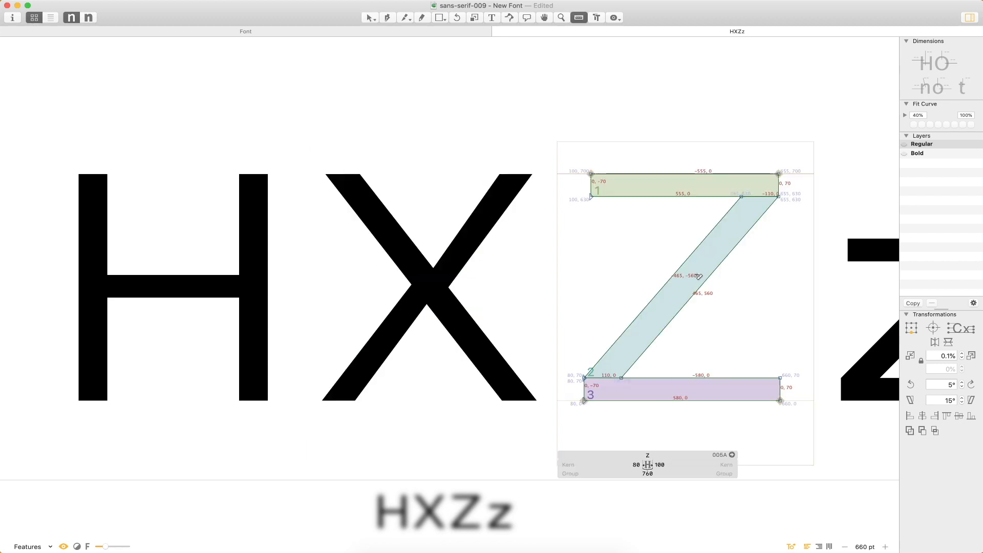
- Narrow the Z's diagonal by one more unit per edge, placing its upper-left corner at x 546 and lower-right corner at x 189
key("v")
left_click(742, 197)
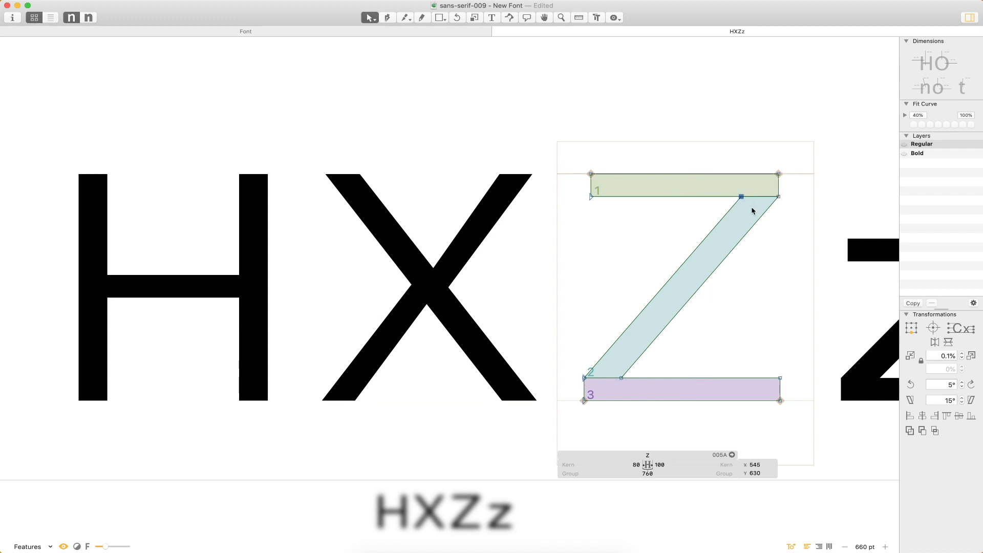
key("Right")
left_click(621, 378)
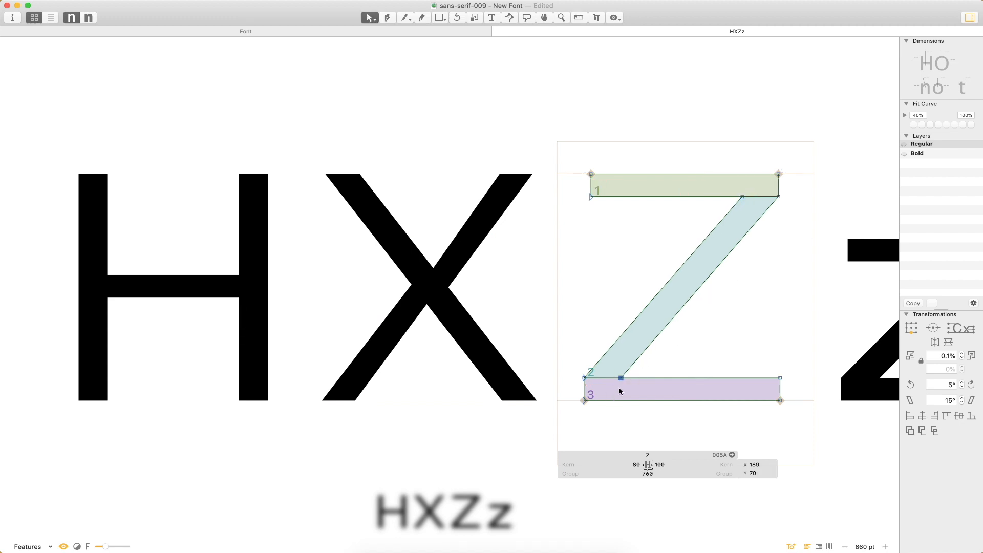
key("Right")
- Measure the capital Z's adjusted diagonal and the lowercase z's diagonal to compare their thicknesses
key("l")
left_click_drag(669, 261, 717, 288)
key("t")
key("Right")
key("Escape")
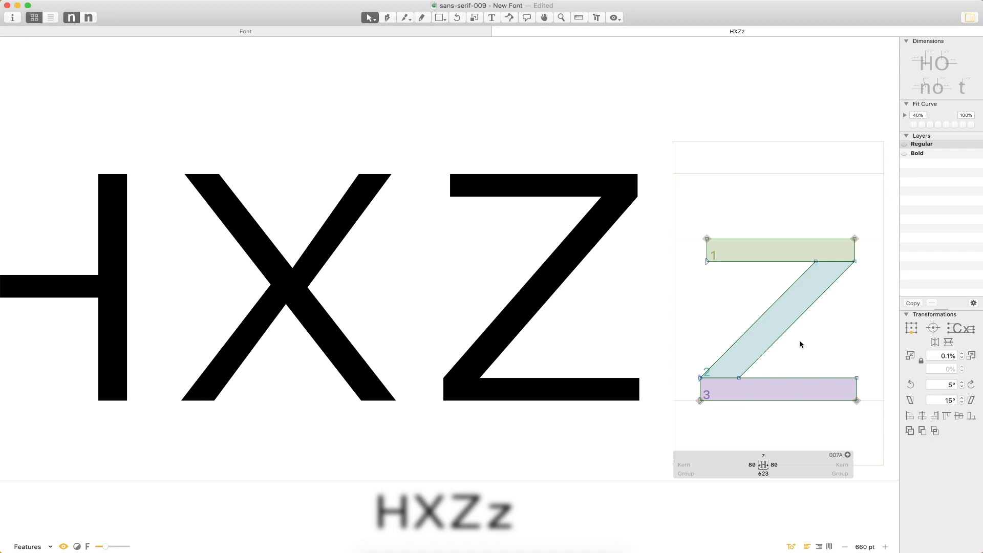
key("l")
left_click_drag(756, 307, 801, 342)
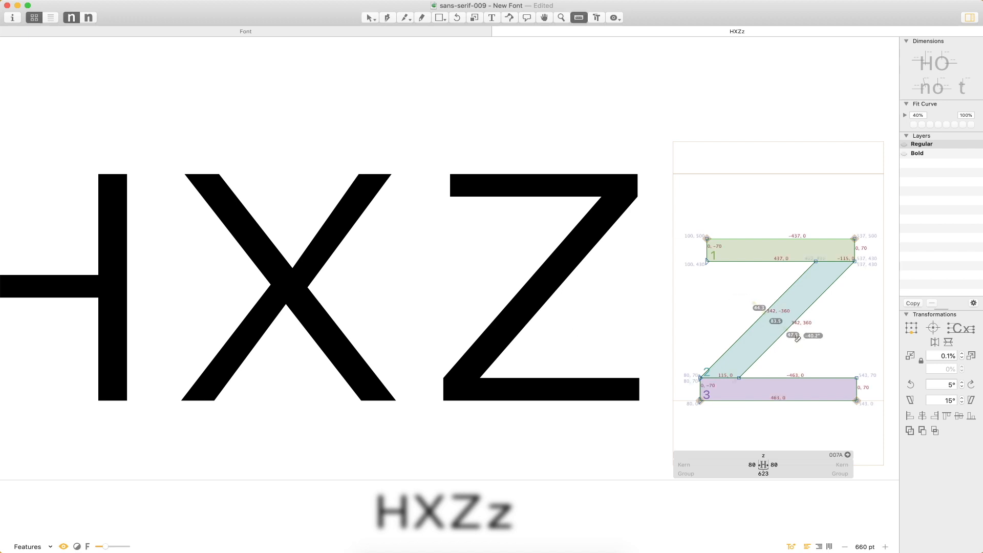
- Insert a lowercase x before the z and measure its lower-right stroke against the z's diagonal
type("tx")
key("Escape")
double_click(620, 372)
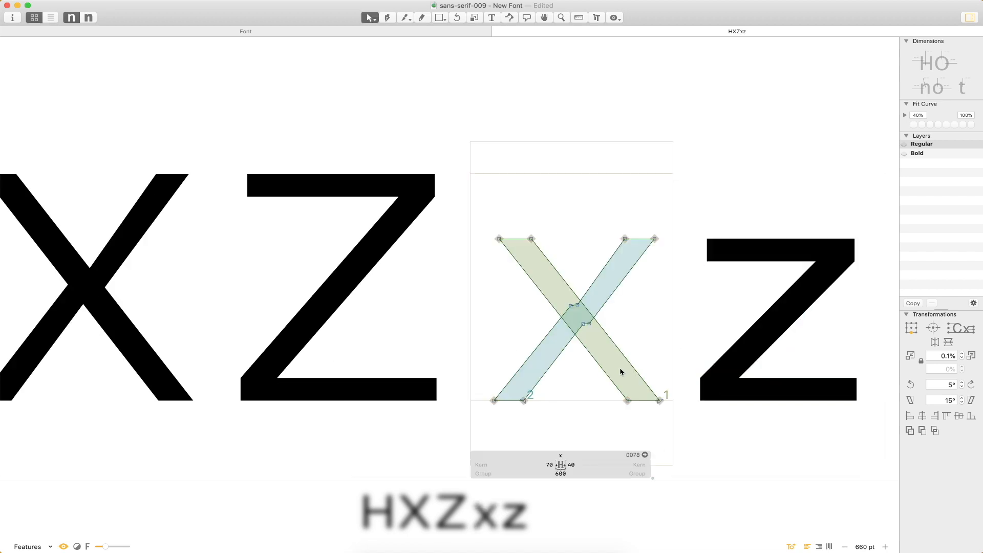
key("l")
left_click_drag(588, 371, 626, 347)
double_click(792, 318)
left_click_drag(760, 300, 810, 341)
- Thin the lowercase z's diagonal to a horizontal width of 110 by shifting its upper-left and lower-right corners inward, and measure it
key("z")
left_click_drag(883, 226, 599, 413)
key("v")
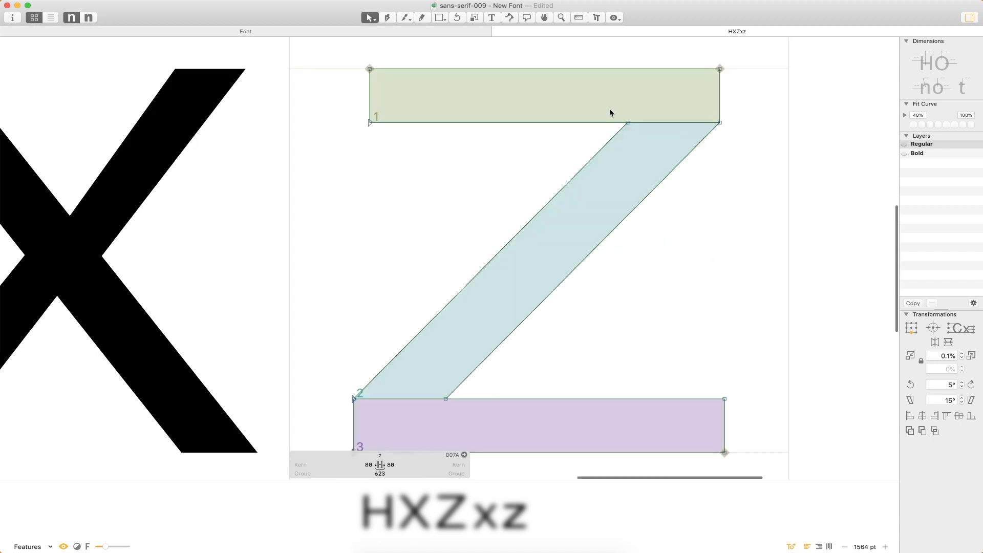
left_click_drag(610, 111, 644, 146)
key("Right")
key("Right")
key("Right")
key("Right")
key("Right")
left_click_drag(465, 388, 434, 409)
key("Left")
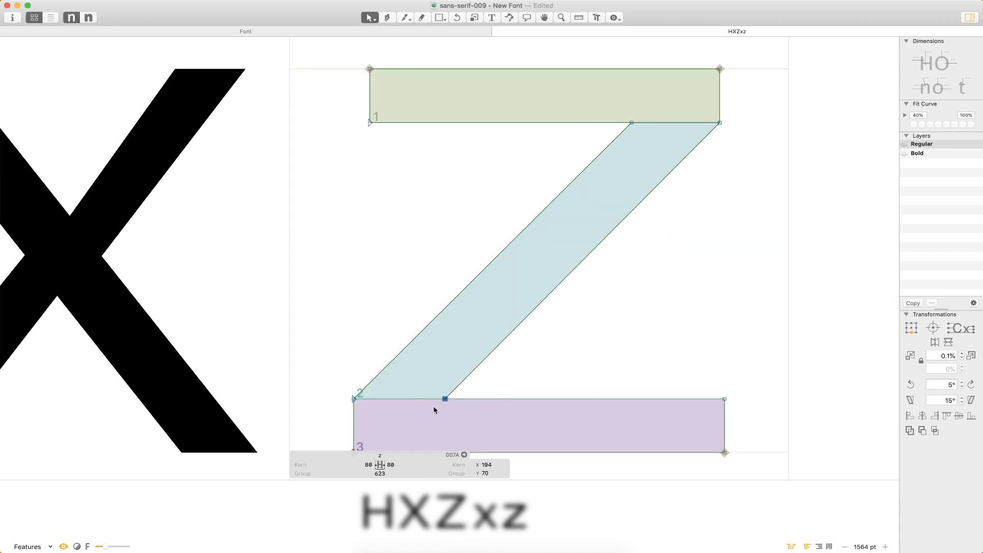
key("Left")
key("Left")
key("Left")
key("Left")
key("l")
left_click_drag(496, 193, 618, 288)
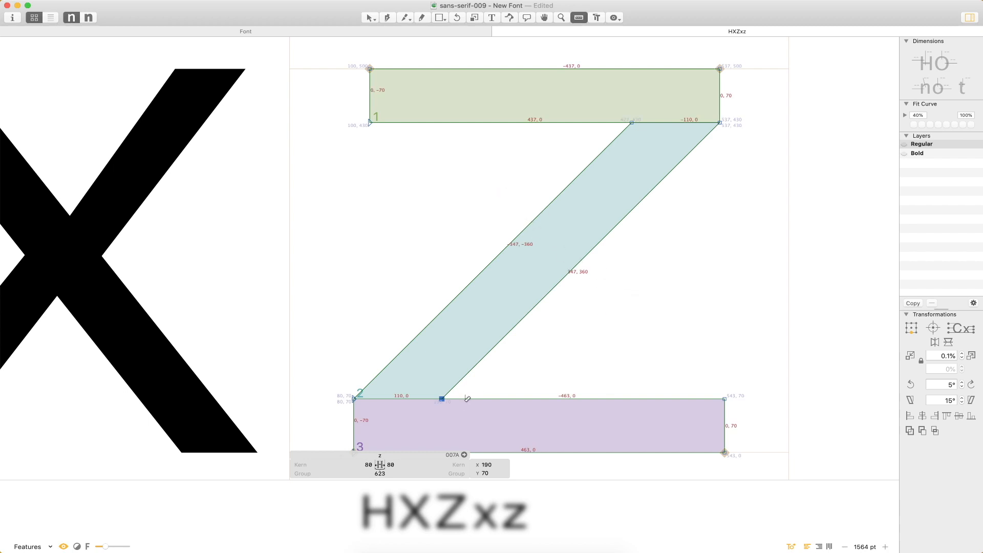
- Reduce the lowercase z's diagonal to a horizontal width of 105, with its upper-left corner at x 432, and re-measure it
key("v")
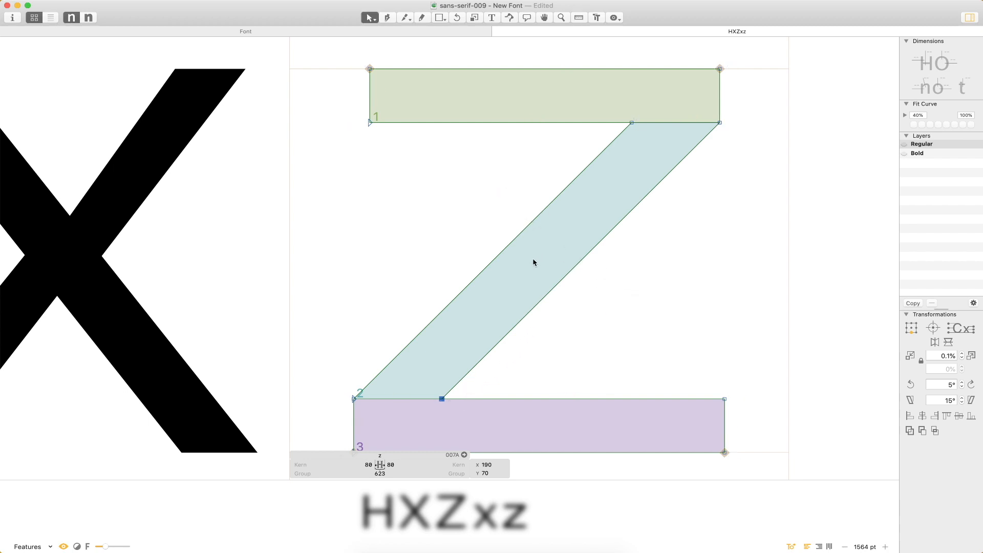
left_click(634, 122)
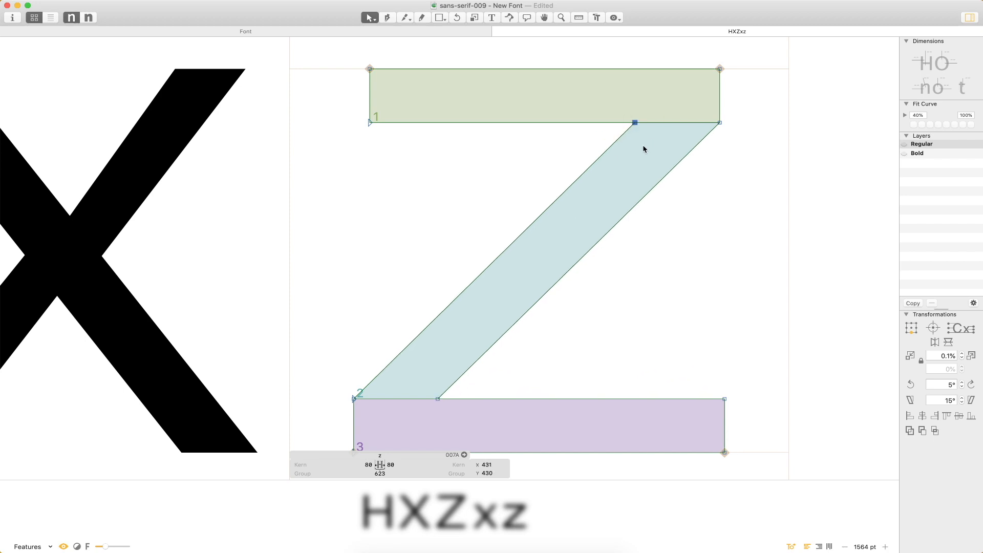
key("l")
left_click_drag(499, 224, 586, 294)
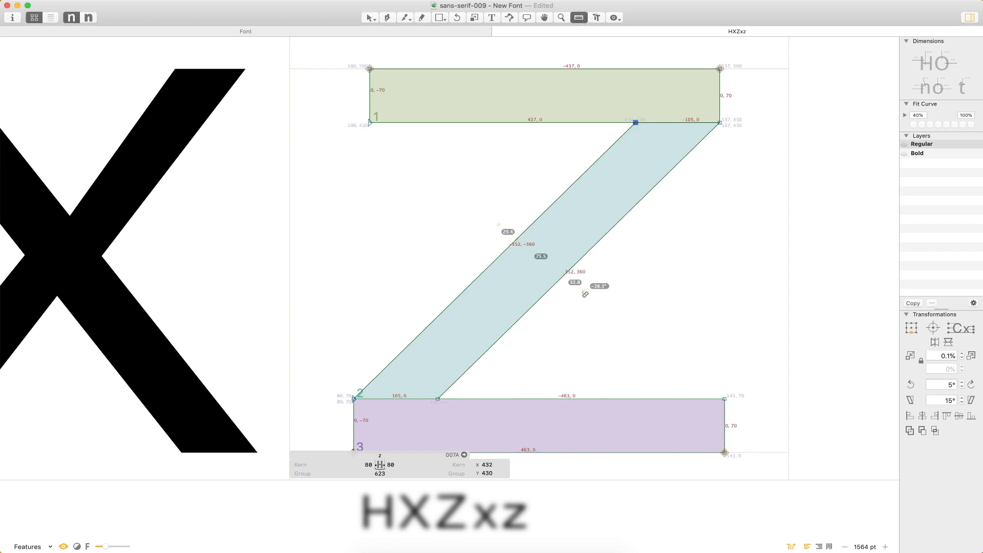
- Examine the H, X, Z, x and z together as filled text at 500 pt and 250 pt
key("v")
left_click(623, 320)
key("super+minus")
key("super+minus")
key("t")
left_click(560, 268)
key("Escape")
scroll(630, 323, "left", 5)
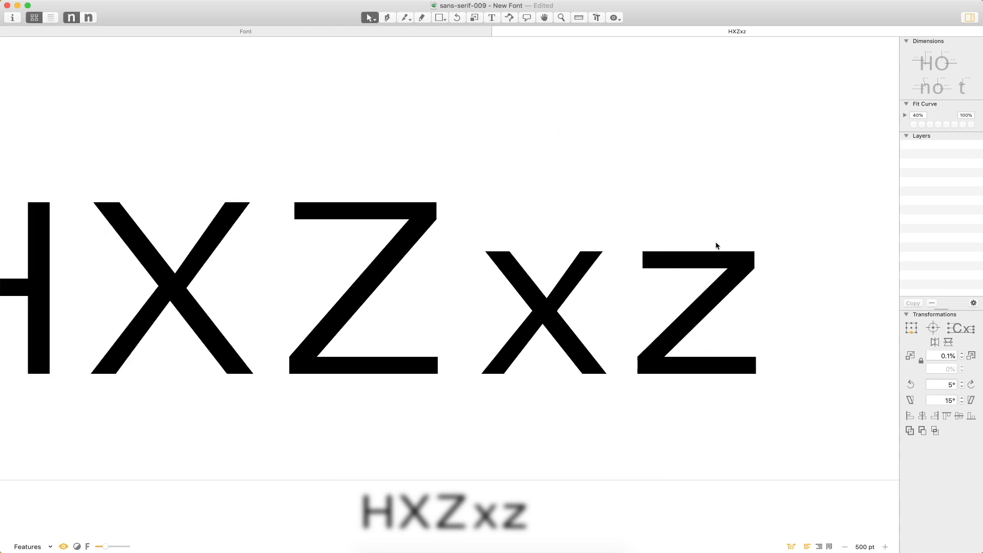
key("super+minus")
key("super+minus")
scroll(533, 267, "left", 3)
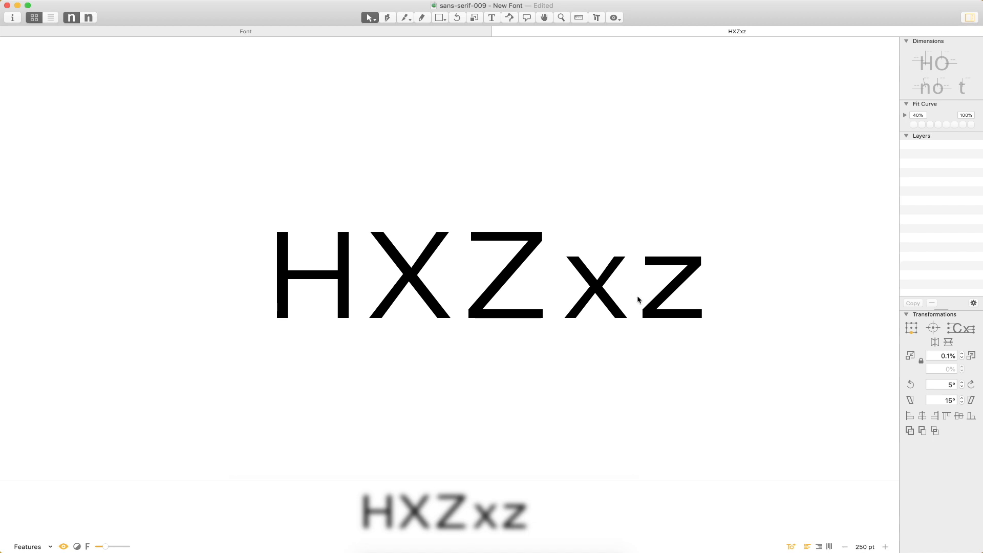
key("t")
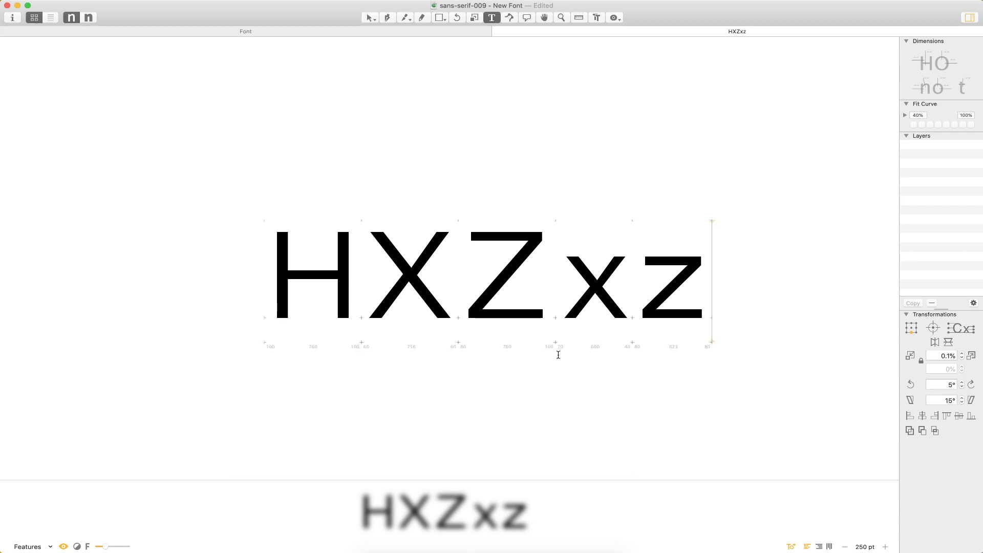
- Close the X and Z comparison tab, open the lowercase u and place the text cursor before it
key("super+w")
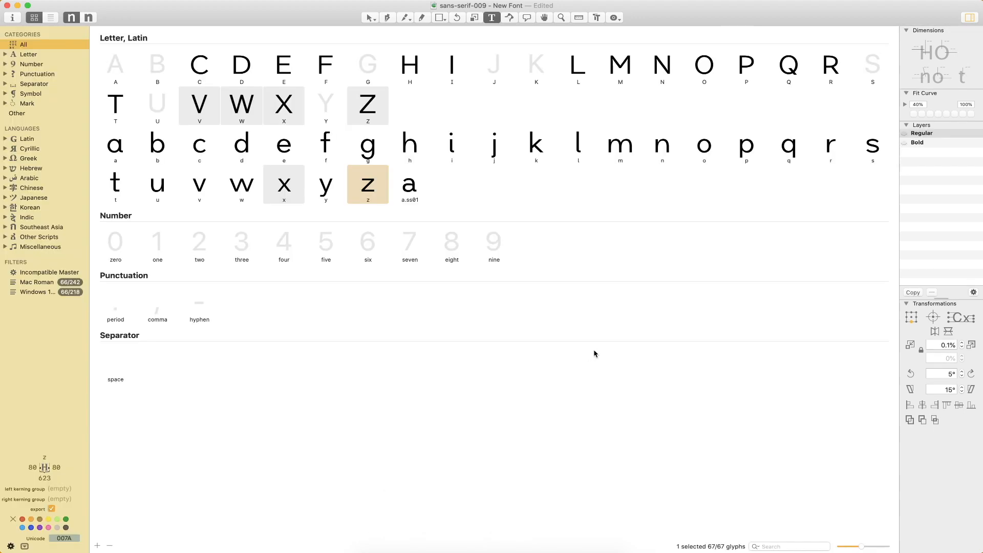
left_click(156, 190)
double_click(156, 190)
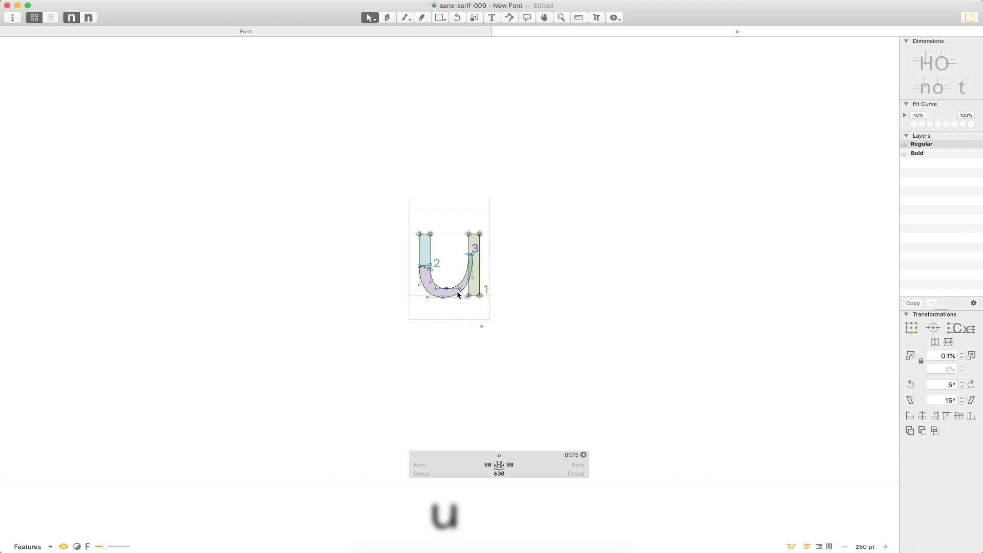
left_click(417, 270)
left_click(410, 272)
type("t")
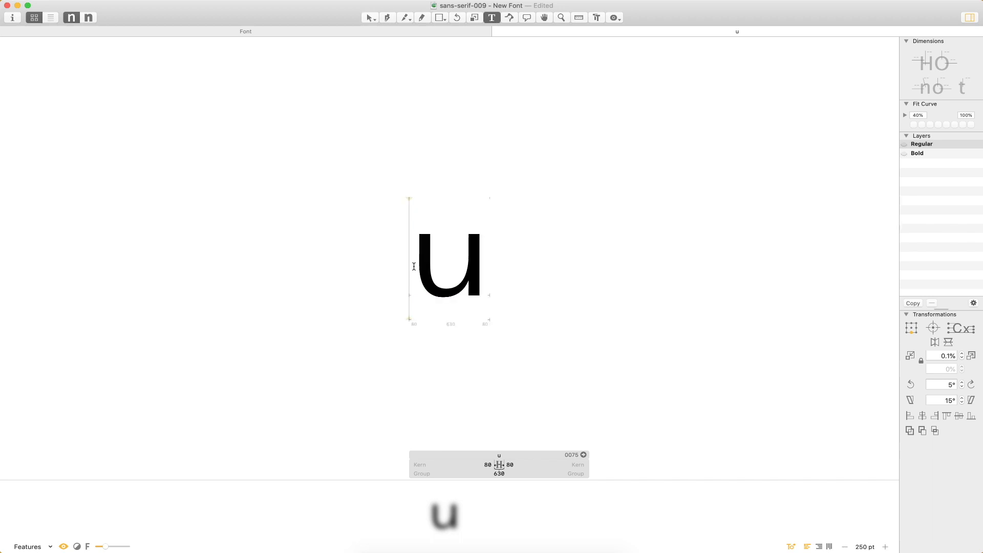
- Place a capital U before the lowercase u and copy the lowercase outlines into the U glyph
type("U")
double_click(538, 293)
key("super+space")
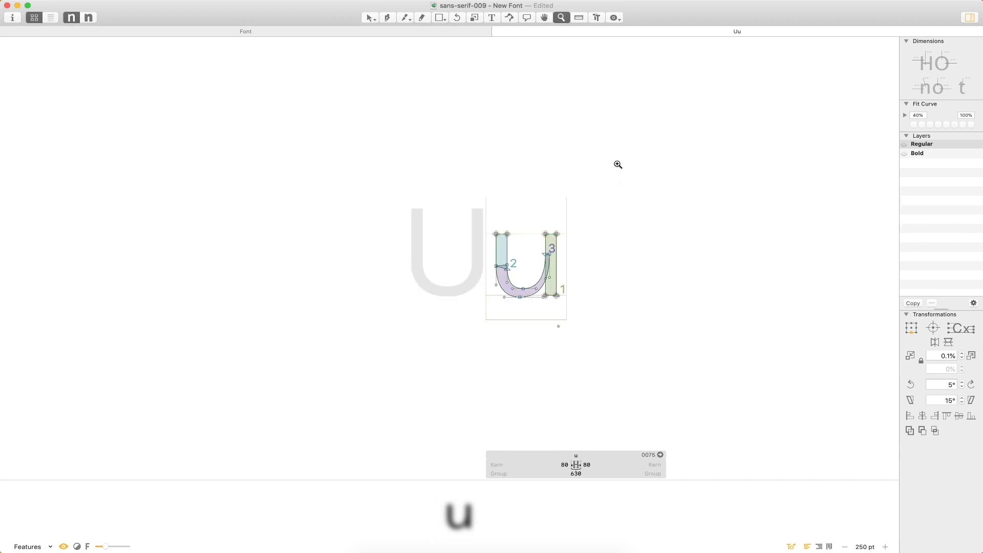
left_click_drag(617, 164, 323, 371)
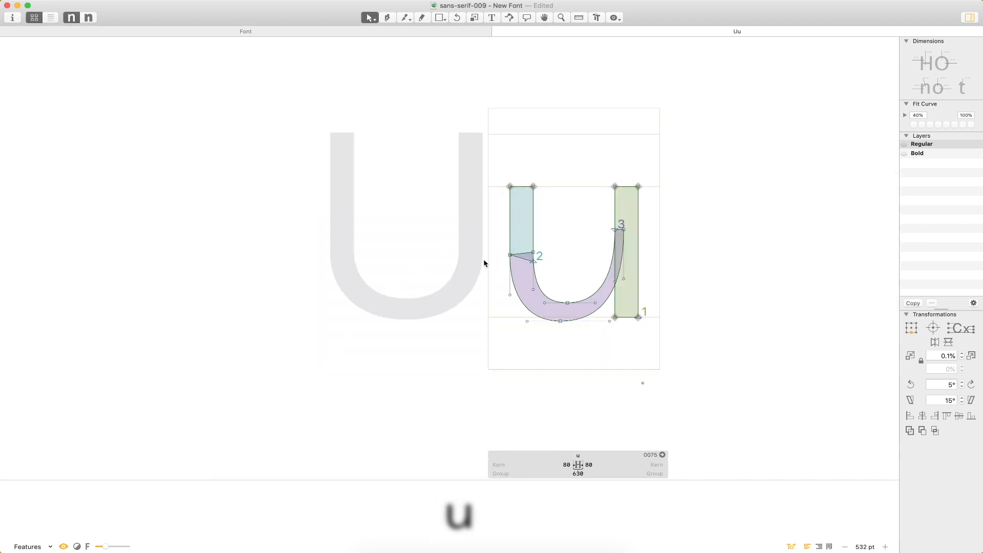
double_click(421, 237)
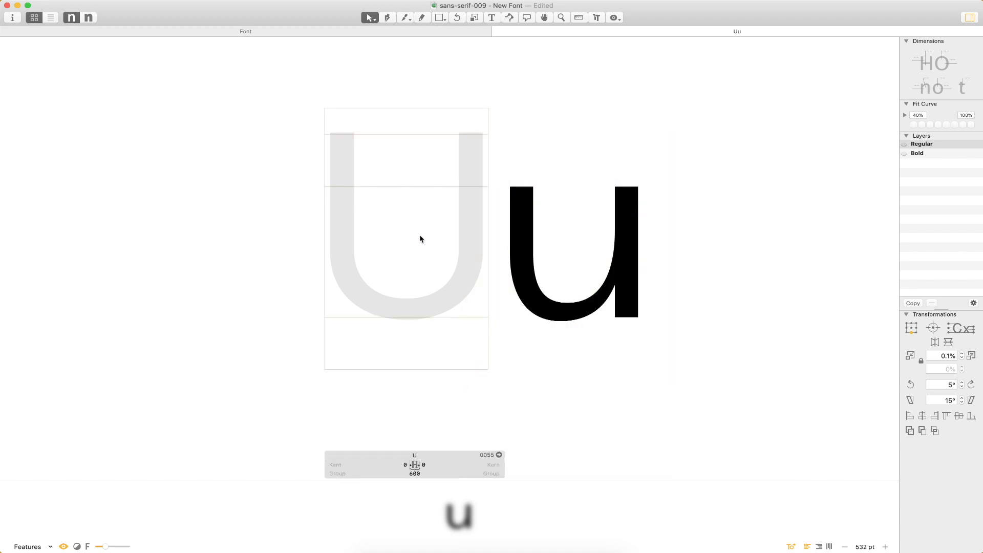
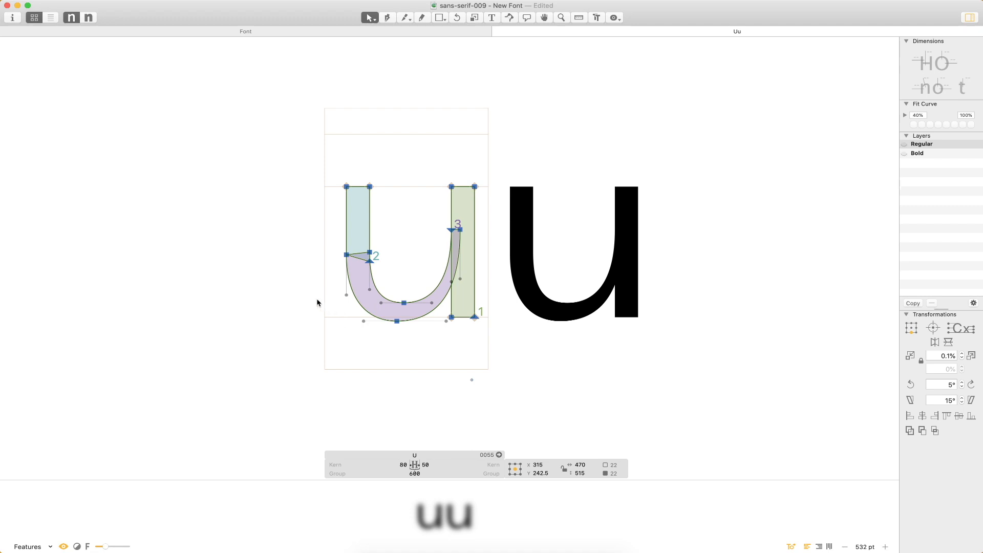
- Add an H before the U and copy the H's two vertical stems into the U glyph
type("t")
type("H")
key("Escape")
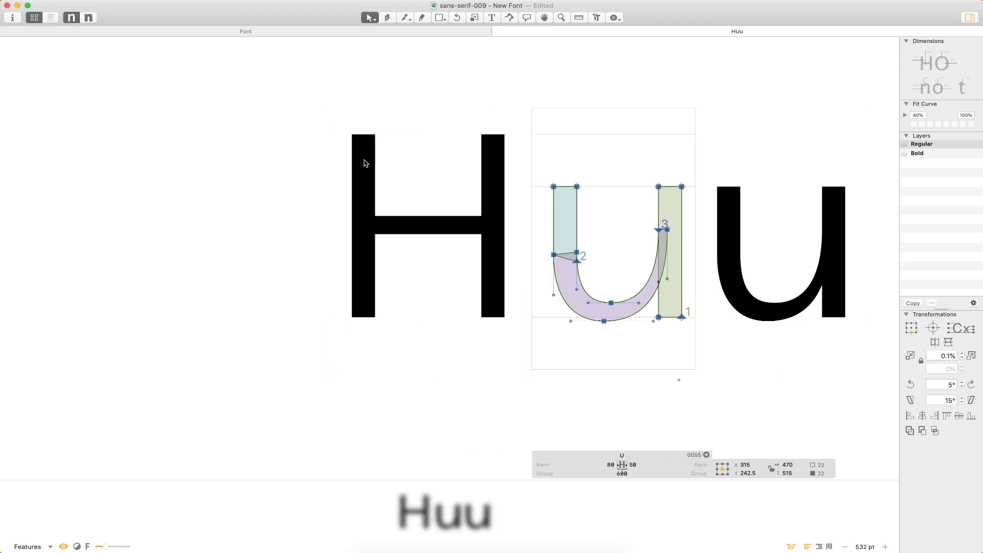
double_click(367, 160)
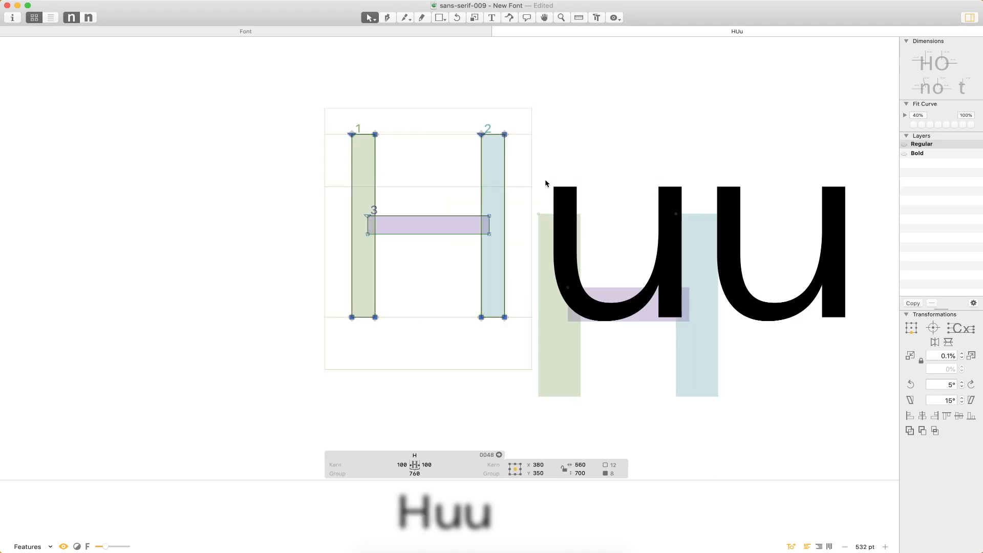
double_click(593, 192)
scroll(595, 194, "right", 5)
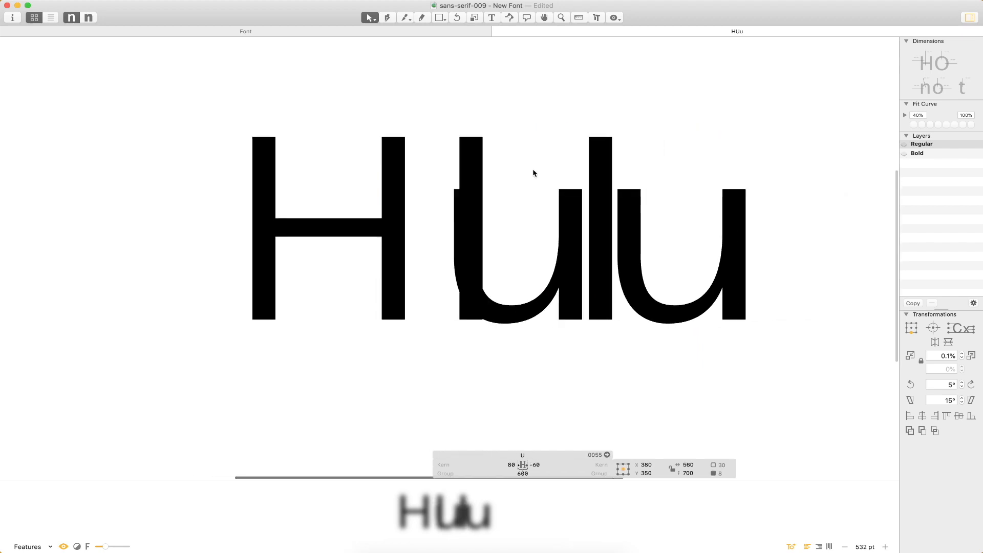
left_click(519, 473)
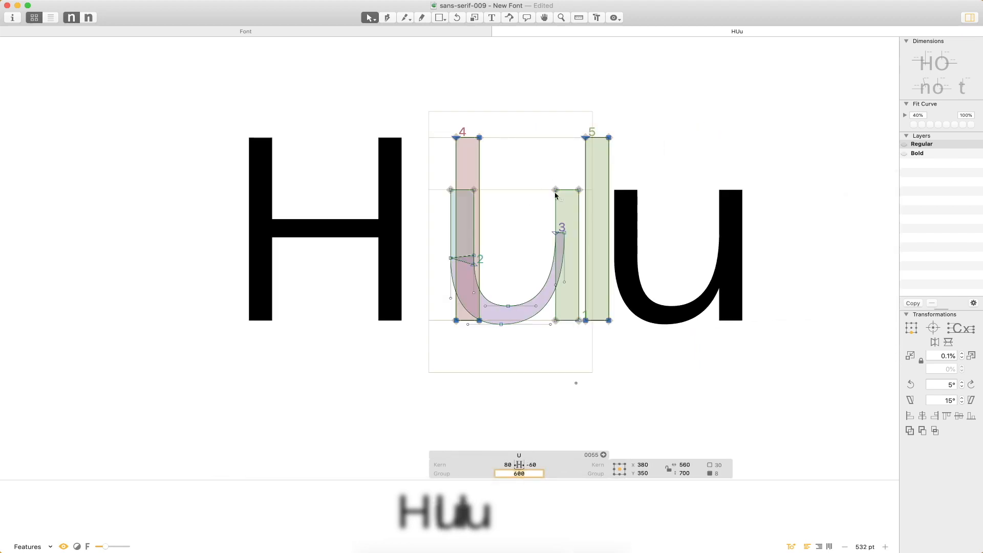
key("Return")
left_click(514, 209)
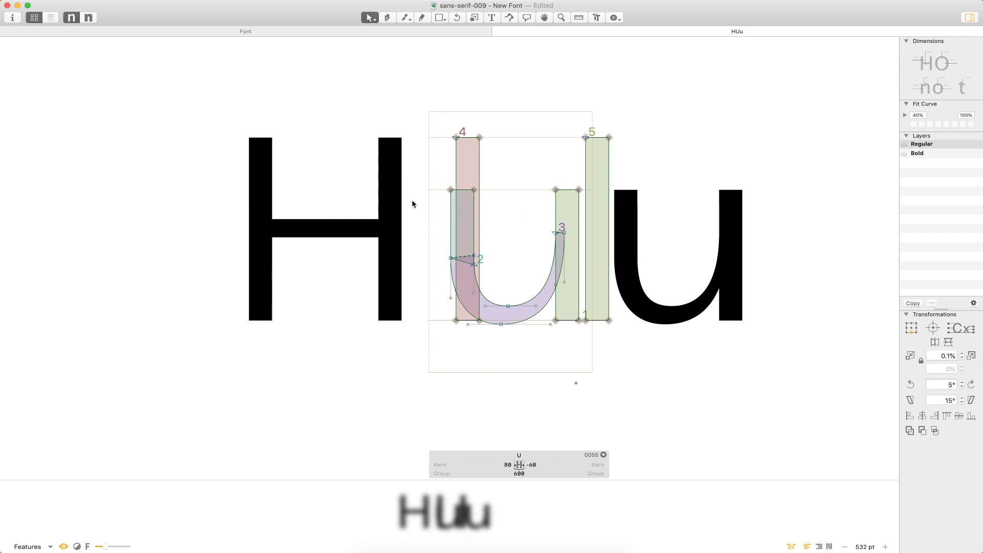
- Shift the lowercase u's stems and bowl to the right so they sit between the two tall stems
double_click(450, 216)
double_click(511, 307, "shift")
key("Right")
key("shift+Right")
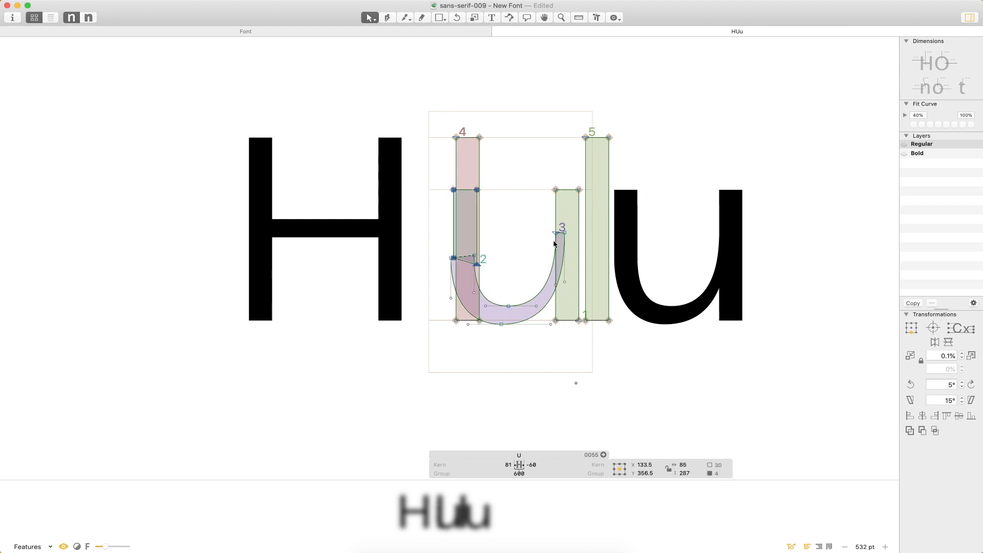
double_click(560, 210, "shift")
key("shift+Right")
key("shift+Right")
key("shift+Right")
key("shift+Right")
key("shift+Right")
left_click(496, 397)
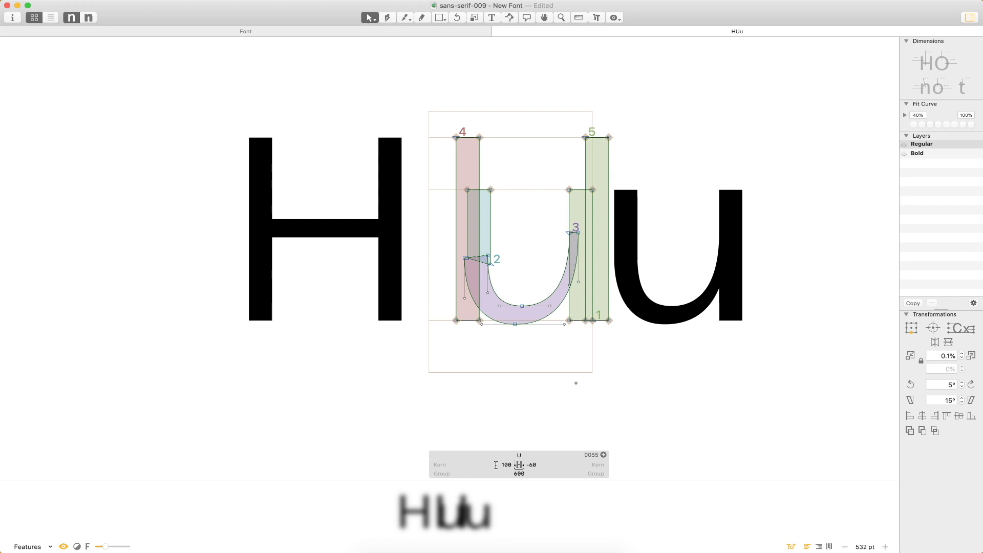
- Set the U's right sidebearing to 100 and add a capital O before the H as a reference
left_click(535, 465)
type("100")
key("Return")
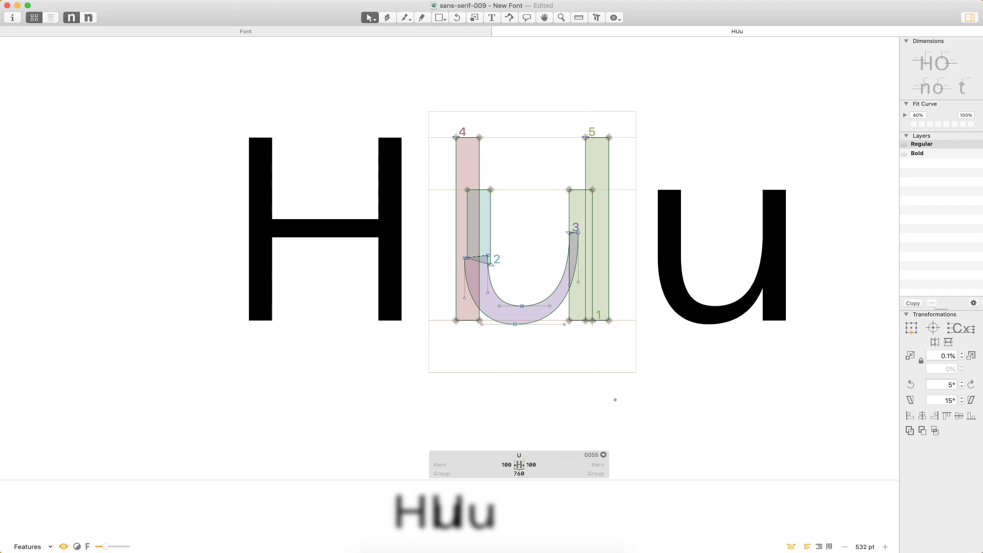
key("t")
left_click(219, 240)
type("O")
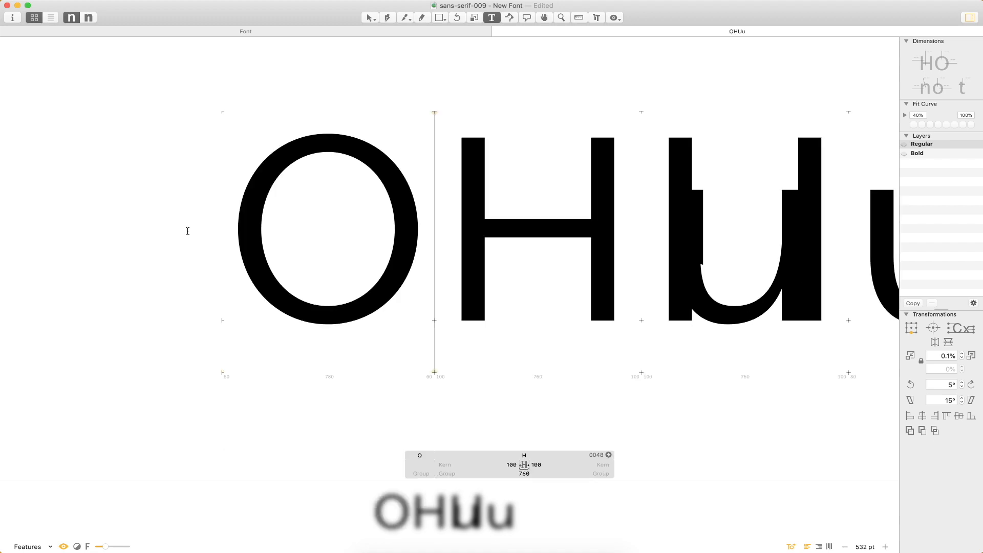
double_click(523, 193)
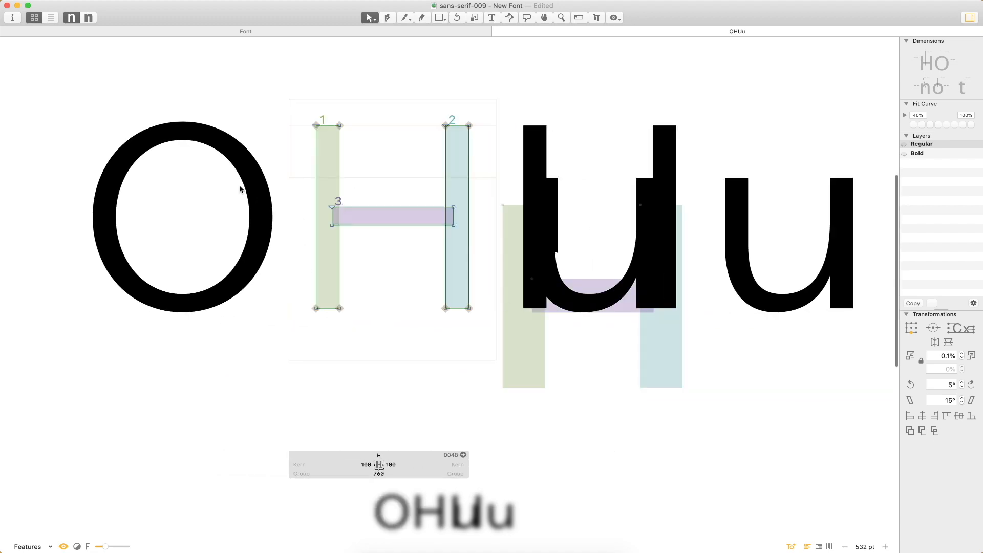
double_click(676, 286)
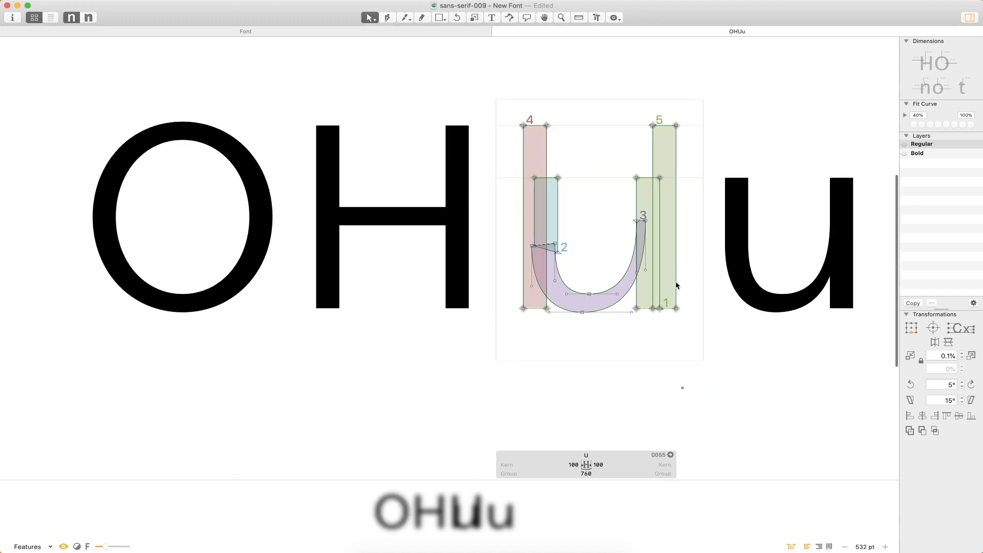
- Shorten the U's two tall stems by raising their lower ends to about y 336
left_click(677, 308)
left_click(653, 309, "shift")
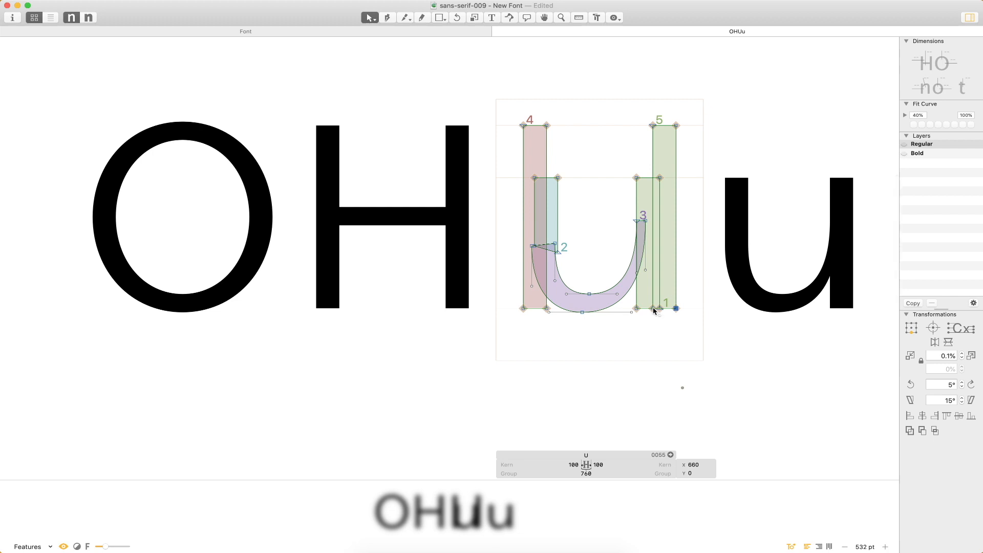
left_click(546, 309, "shift")
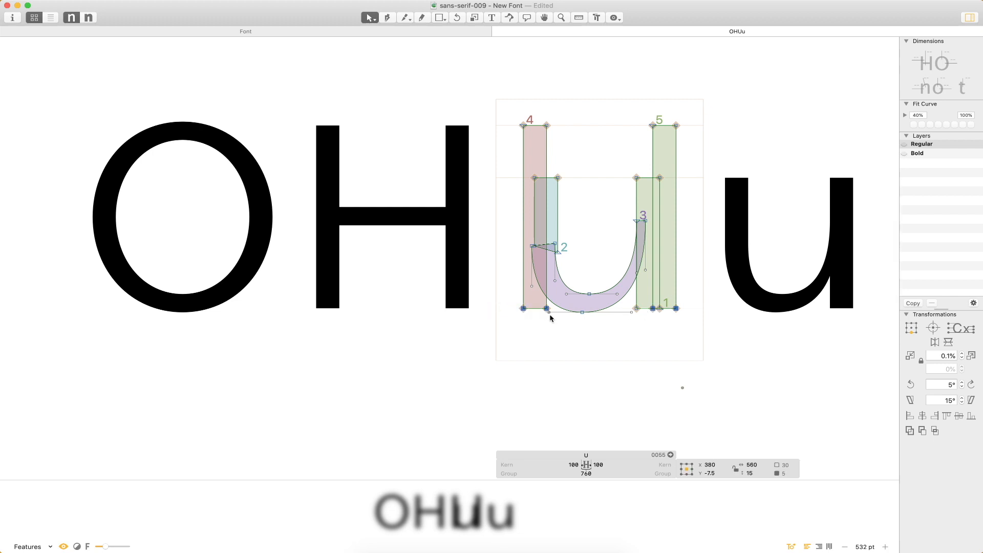
left_click_drag(547, 308, 546, 221)
left_click(516, 281)
- Delete the lowercase u's stems and bowl from the U glyph, keeping only the two shortened capital stems
double_click(636, 193)
key("BackSpace")
double_click(636, 241)
key("BackSpace")
left_click(559, 246)
left_click(561, 251)
double_click(557, 250)
key("BackSpace")
- Copy the lower half of the O's inner and outer contours into the U glyph as its bowl
double_click(271, 241)
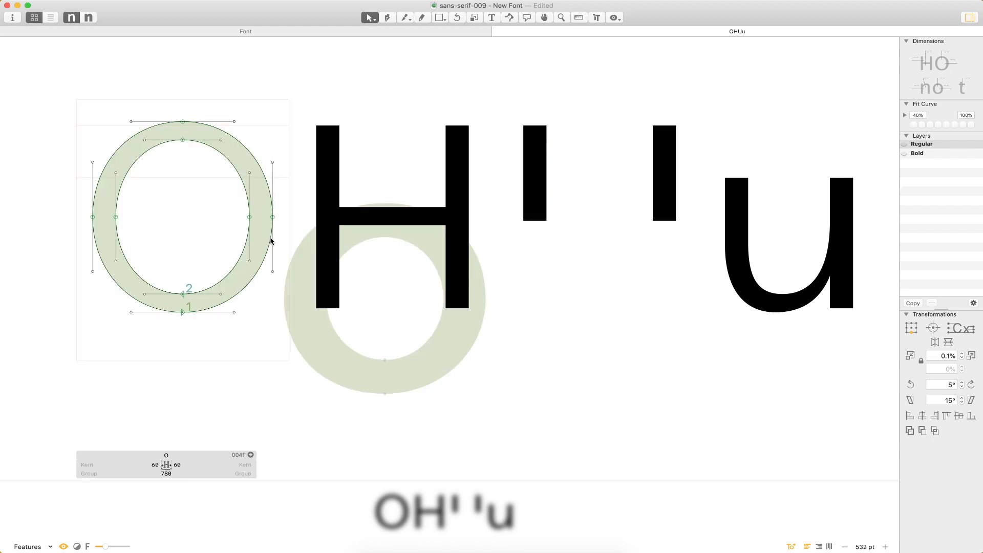
left_click_drag(295, 198, 93, 350)
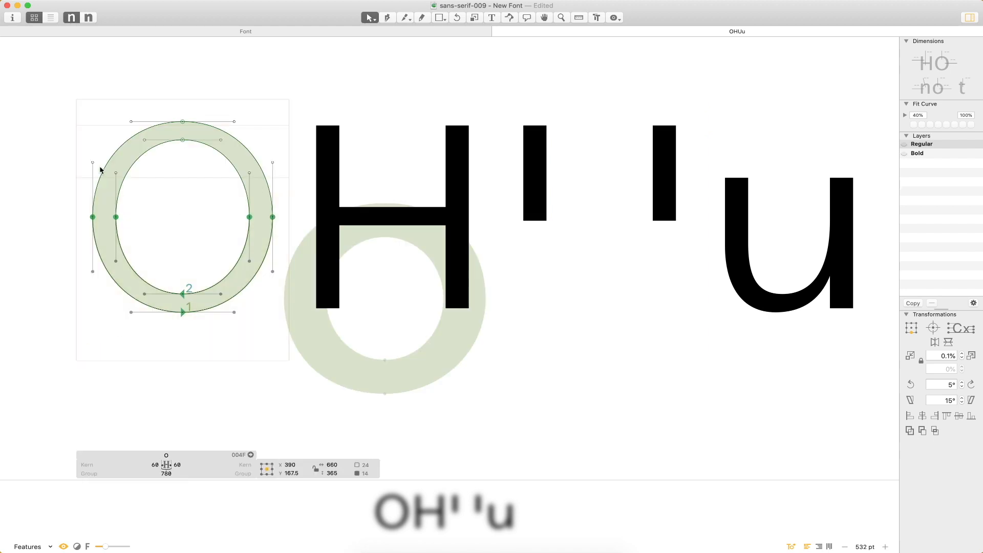
double_click(625, 256)
key("super+v")
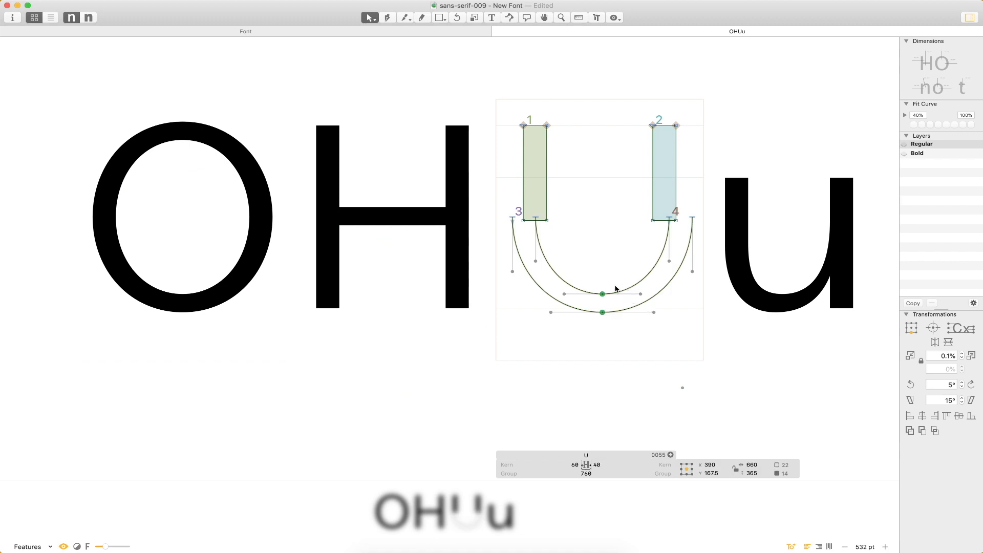
- Move the left ends of the bowl's two curves inward, with their handles, to align with the left stem's edges
key("super+space")
left_click_drag(732, 114, 428, 361)
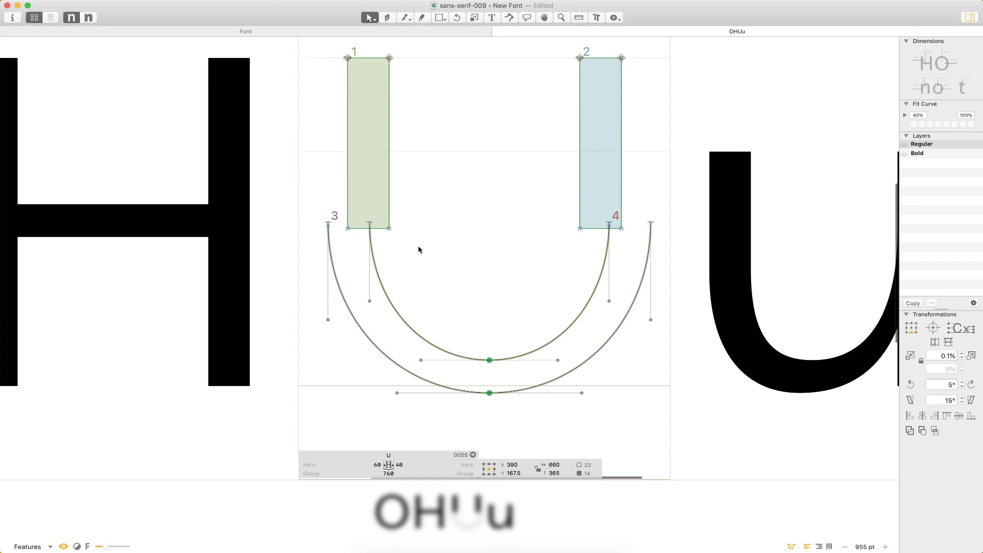
left_click(418, 247)
left_click(371, 223)
left_click(328, 223, "shift")
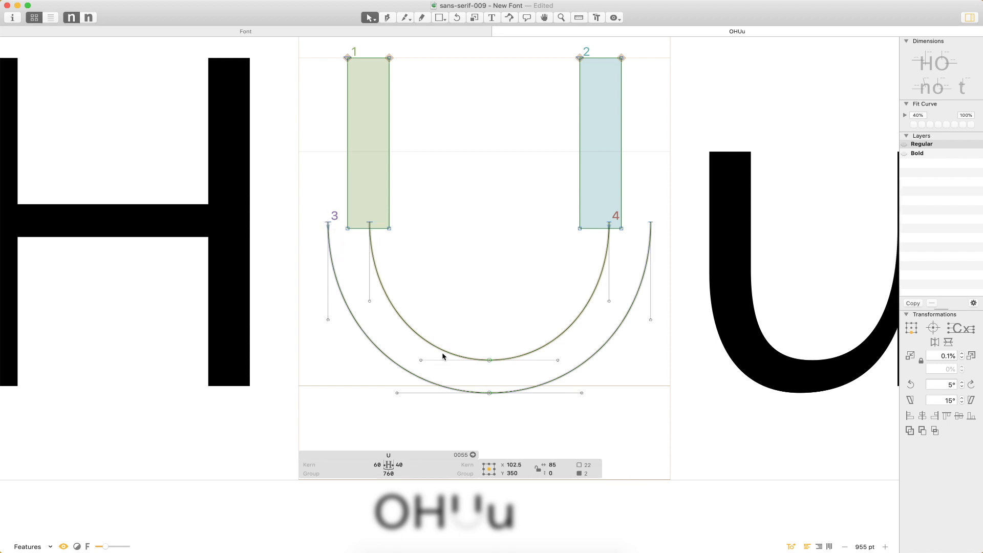
left_click_drag(359, 344, 453, 404, "shift")
key("shift+Right")
key("shift+Right")
key("shift+Right")
key("shift+Right")
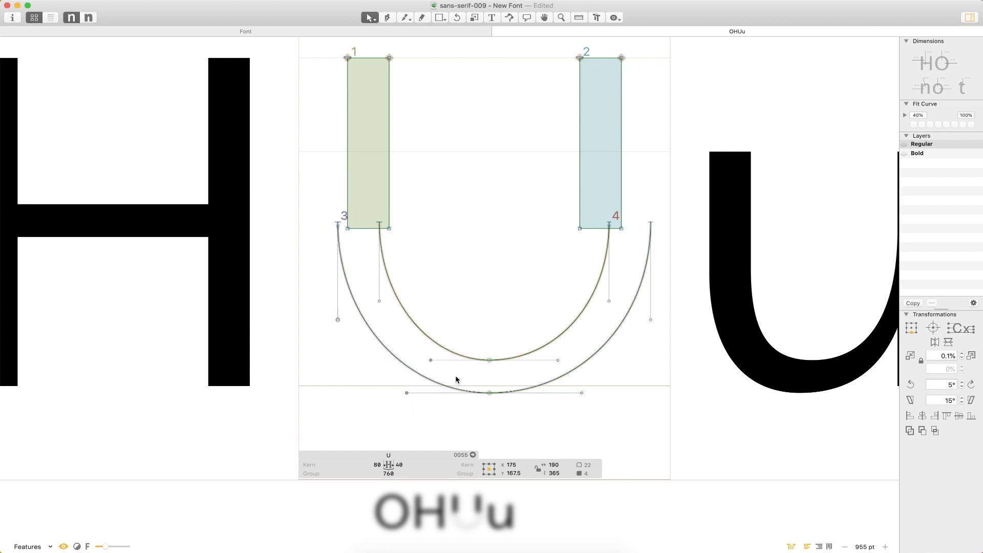
left_click(496, 279)
- Move the right ends of the bowl's two curves inward, with their handles, to align with the right stem's edges
left_click(610, 223)
left_click(651, 223, "shift")
left_click_drag(618, 349, 524, 426, "shift")
key("shift+Left")
key("shift+Left")
key("shift+Left")
key("shift+Left")
key("shift+Left")
key("shift+Left")
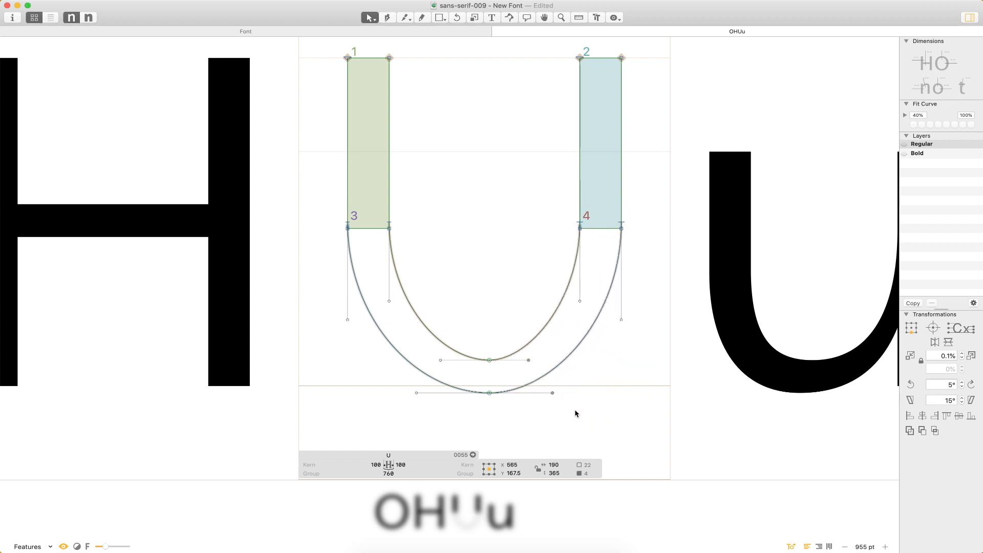
left_click(574, 415)
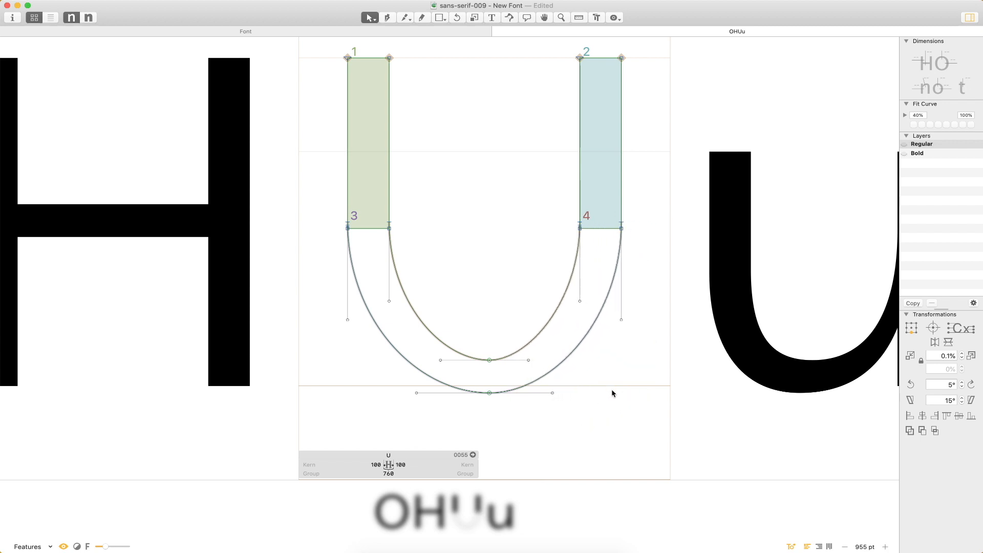
- Raise the lower ends of both stems a little above the bowl's open curve ends
left_click(389, 230)
left_click(349, 230, "shift")
left_click(581, 230, "shift")
left_click(621, 230, "shift")
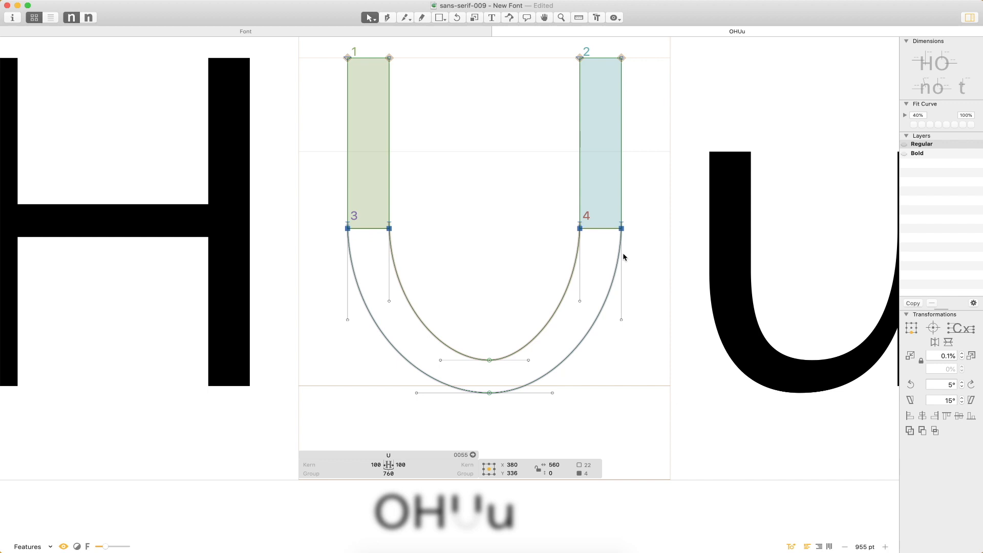
key("Up")
key("Up")
key("Up")
key("Up")
key("Up")
key("Up")
key("Up")
key("Up")
key("Up")
key("Up")
key("Up")
key("Up")
key("Up")
key("Up")
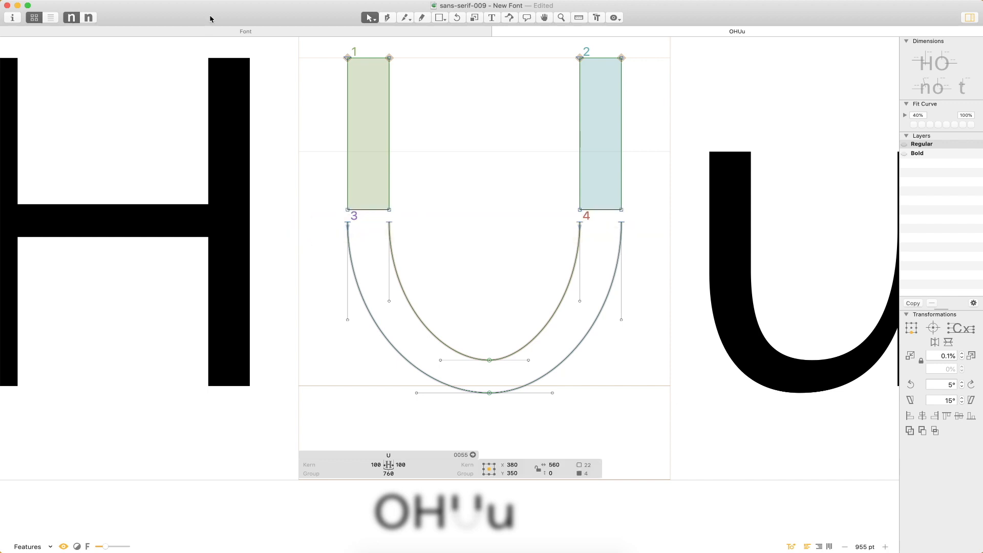
- Show the Speed Punk curvature overlay and lower the bowl's four open ends together with their handles
left_click(220, 0)
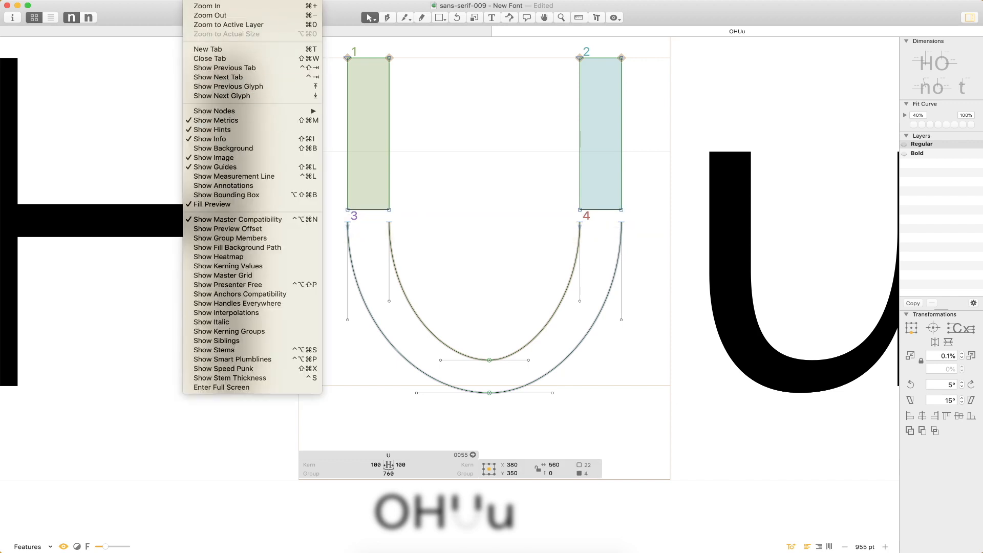
mouse_move(167, 0)
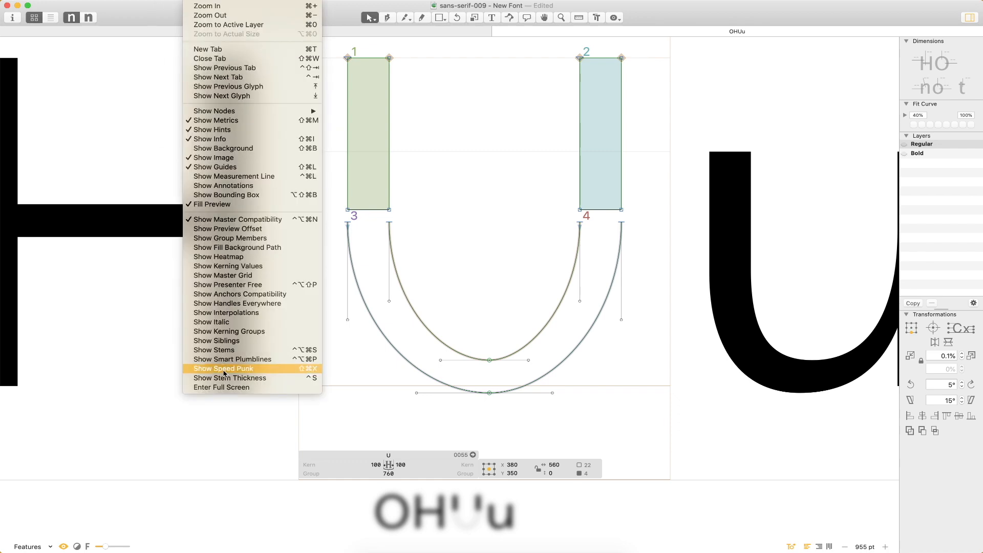
left_click(224, 370)
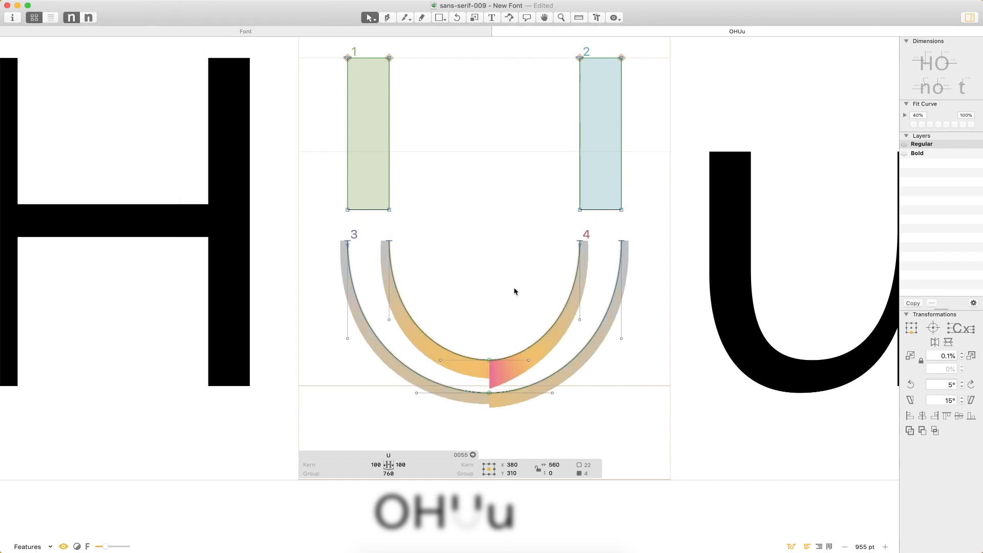
key("shift+Down")
key("shift+Down")
key("shift+Up")
key("shift+Down")
key("shift+Up")
- Lengthen the right handle of the outer curve's lowest point to 149 units, at x 539, to even the curvature
left_click_drag(572, 384, 543, 407)
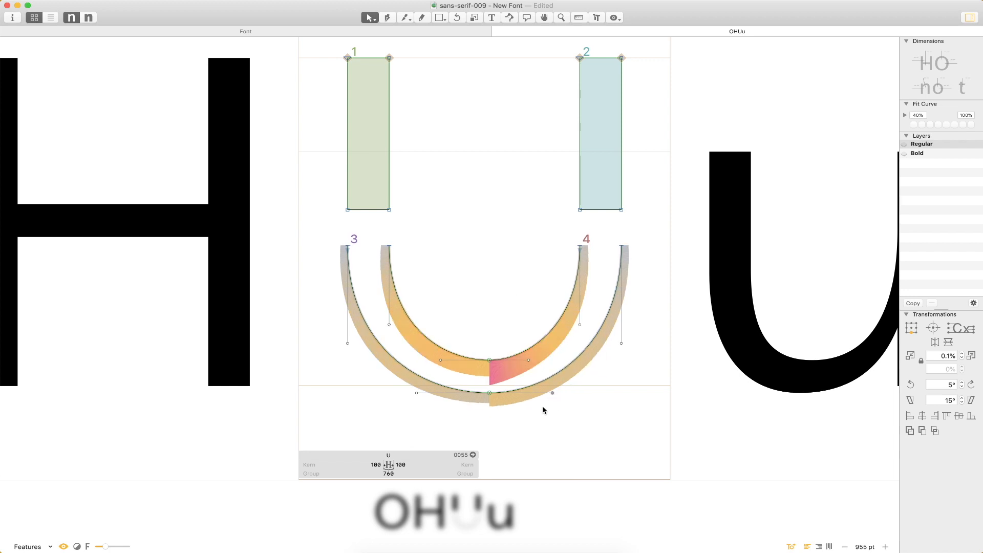
key("shift+Right")
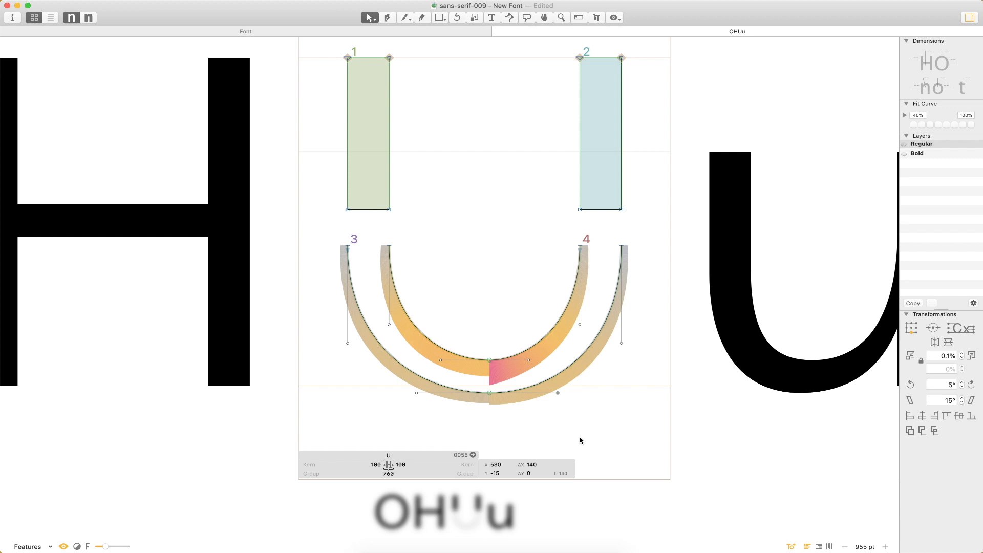
key("Right")
key("Right")
key("Right")
key("Right")
key("Right")
key("Right")
key("Right")
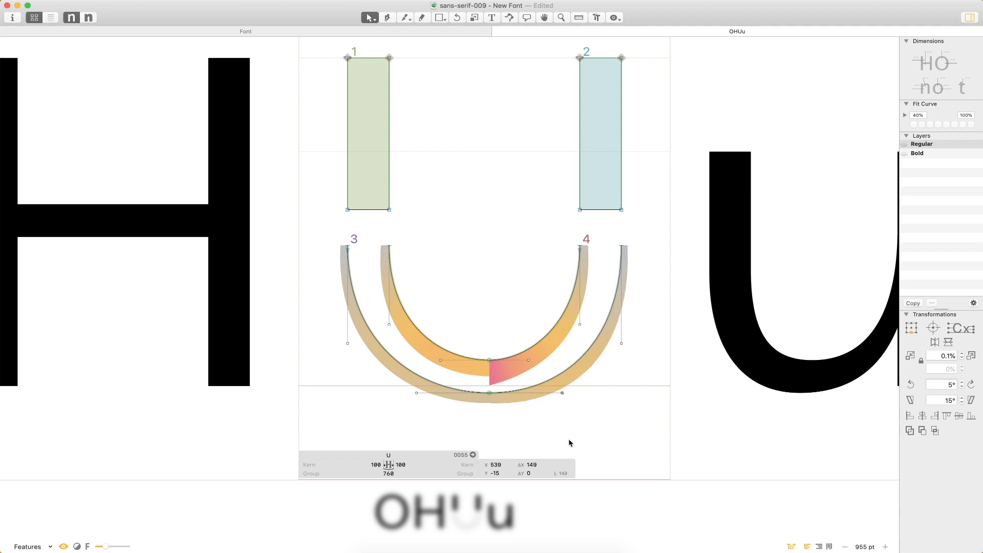
- Lengthen the right handle of the inner curve's lowest point to 98 units, at x 488, to even the curvature
left_click(531, 361)
key("shift+Right")
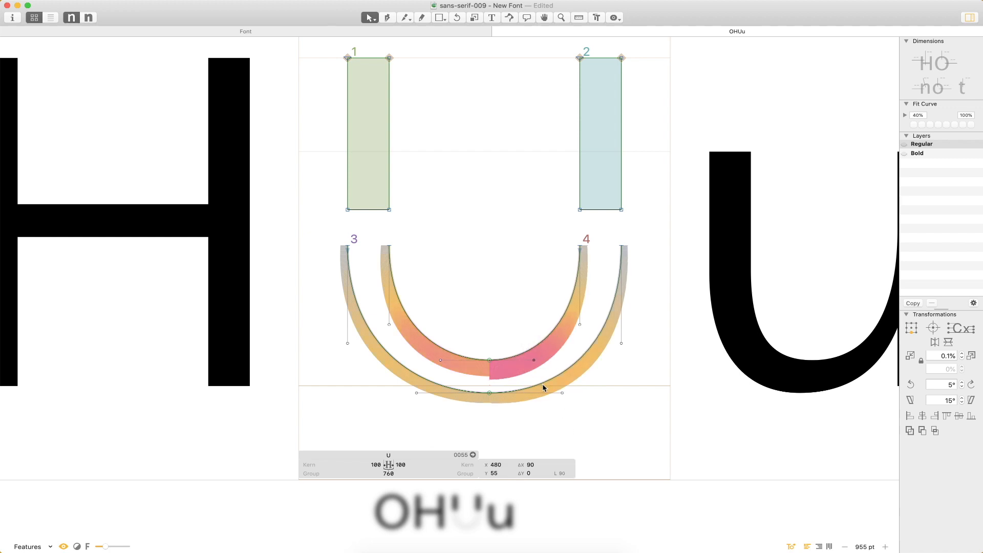
key("shift+Right")
key("Right")
key("Right")
key("Right")
key("Right")
key("Left")
key("Left")
key("Left")
key("Left")
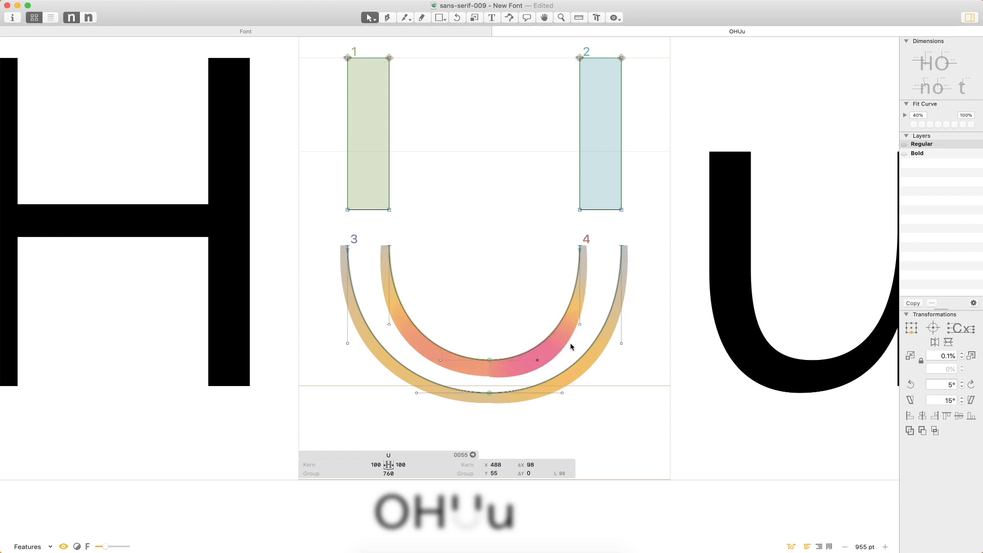
- Shorten the right handle of the inner curve's lowest point by 10 units and try lengthening the right end's vertical handle to y 121
key("shift+Left")
key("Tab")
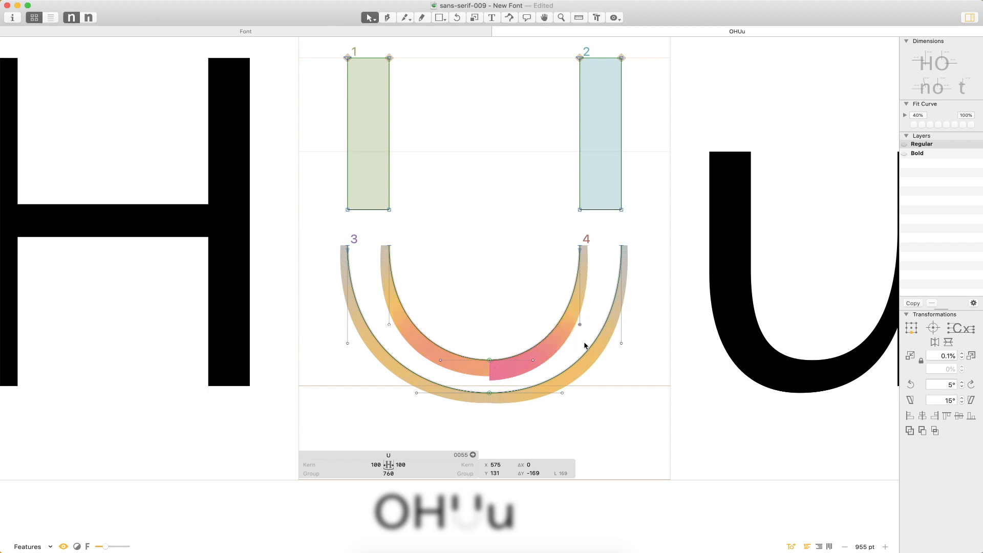
key("shift+Down")
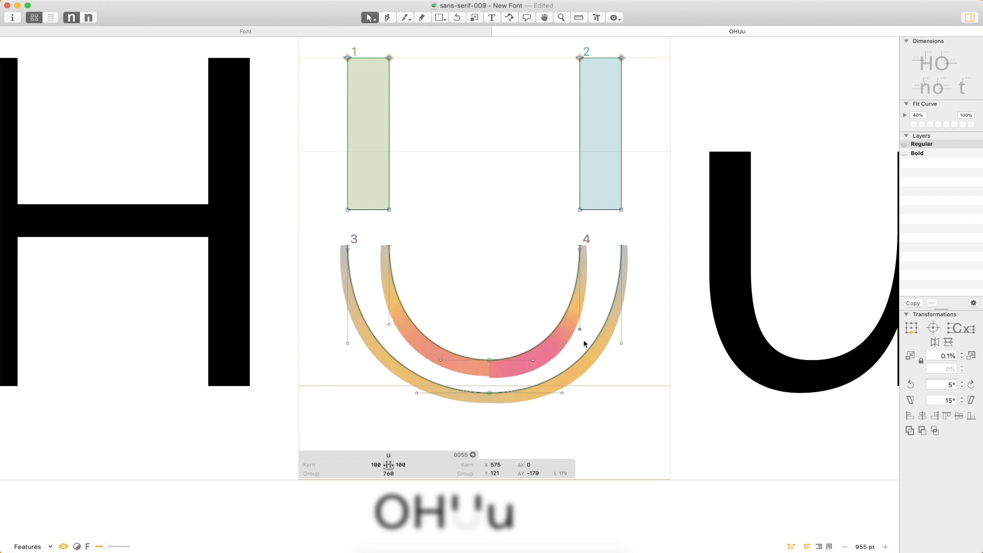
left_click(581, 249)
key("shift+Down")
key("shift+Up")
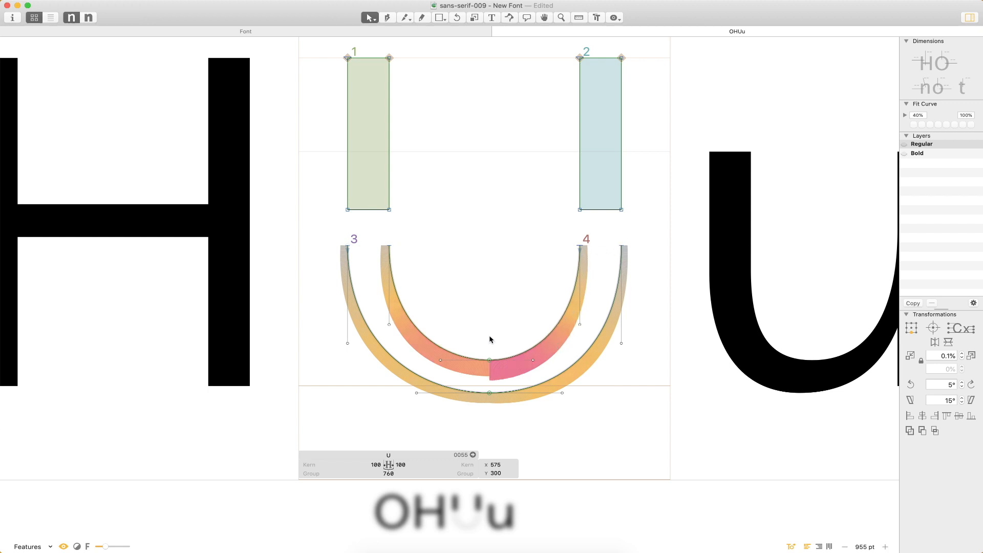
- Shift the lowest points of the inner and outer curves left together to x 386 to balance the bowl
left_click_drag(504, 329, 475, 414)
key("shift+Left")
key("shift+Right")
key("Left")
key("Left")
key("Left")
key("Left")
key("shift+Left")
key("shift+Right")
left_click(494, 310)
left_click_drag(534, 337, 516, 385)
left_click_drag(505, 324, 459, 424)
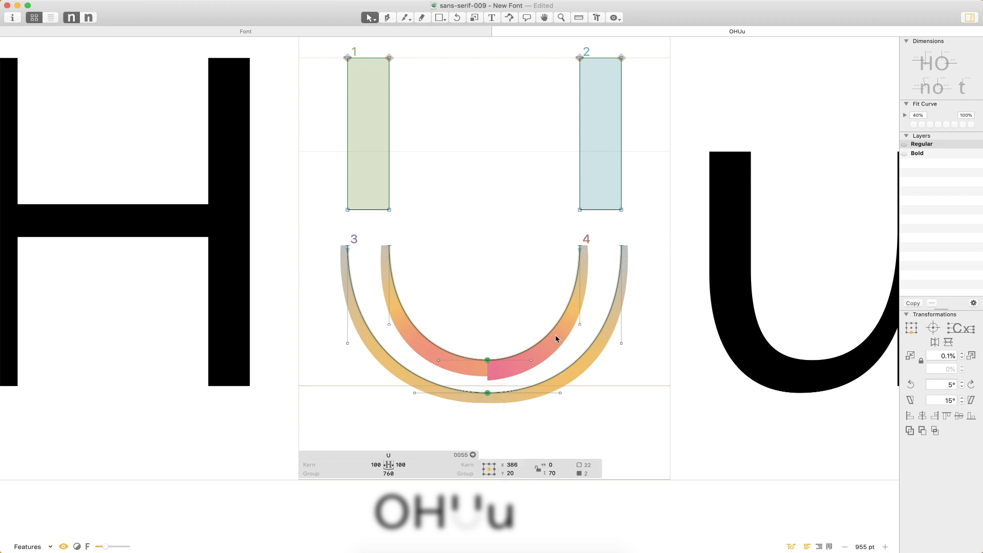
- Lengthen the vertical handle at the inner curve's right end slightly to even out the curvature
left_click_drag(579, 326, 579, 335)
key("Up")
key("Down")
key("Down")
key("Down")
key("Down")
left_click(654, 382)
- Adjust the outer curve's two right-side handles, moving the horizontal one to x 542 and the vertical one up to y 101
left_click_drag(647, 327, 531, 410)
key("shift+Up")
key("shift+Right")
key("shift+Left")
key("shift+Right")
key("Left")
key("Left")
key("Left")
- Fine-tune the vertical handle at the outer curve's right end to y 104
left_click_drag(629, 329, 615, 361)
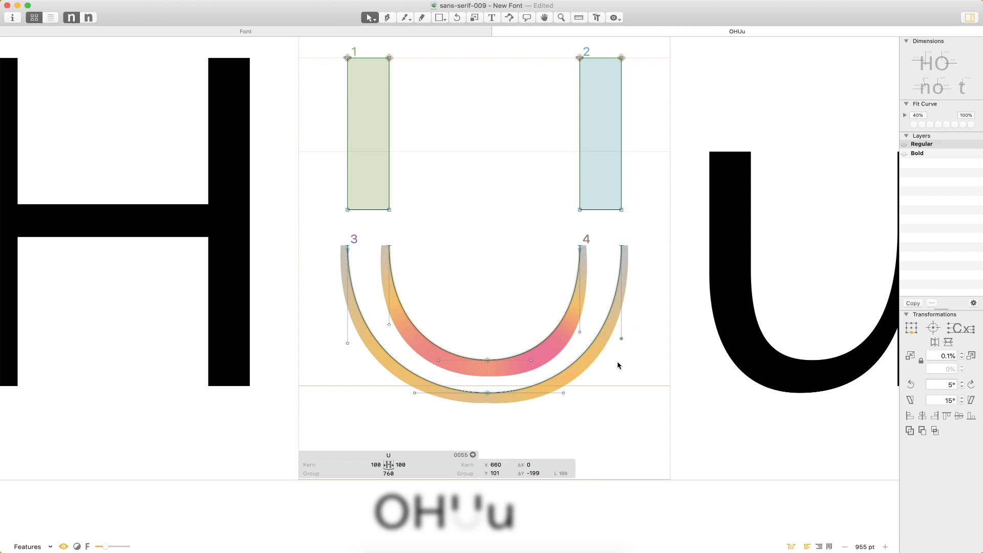
key("Down")
key("Up")
key("Up")
key("Up")
key("Up")
key("Up")
left_click(659, 348)
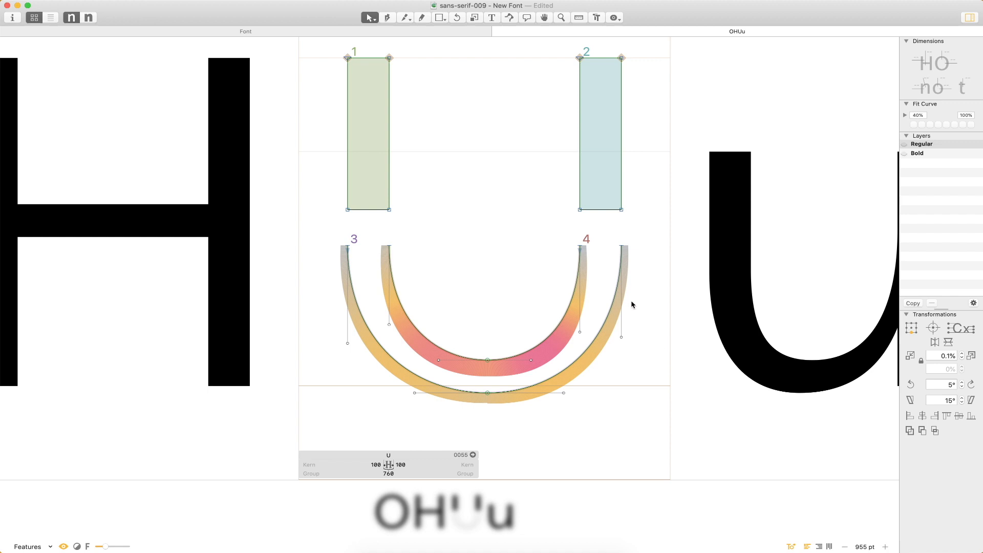
- Close the bowl into one outline with the Pen tool by connecting its open ends on both sides
key("p")
left_click(390, 248)
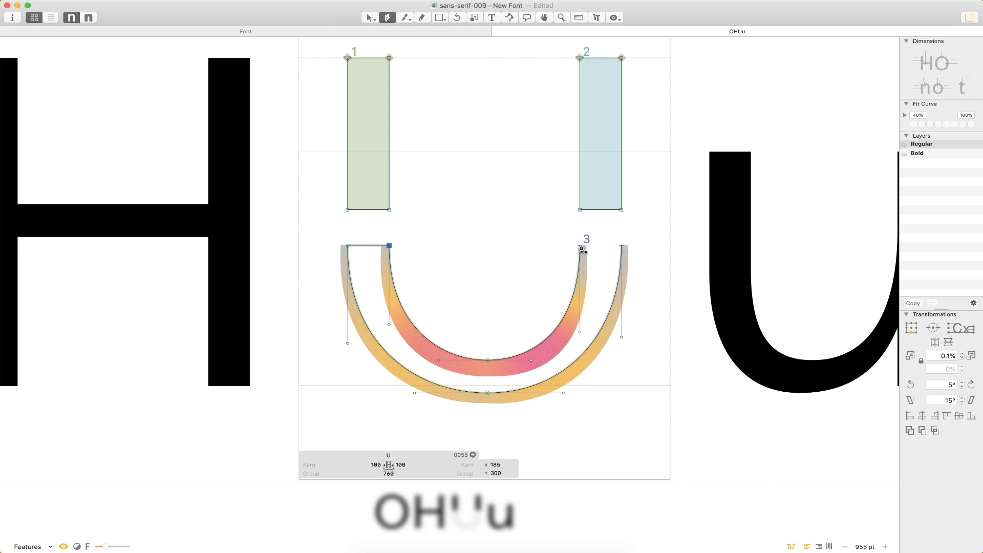
left_click(623, 249)
key("v")
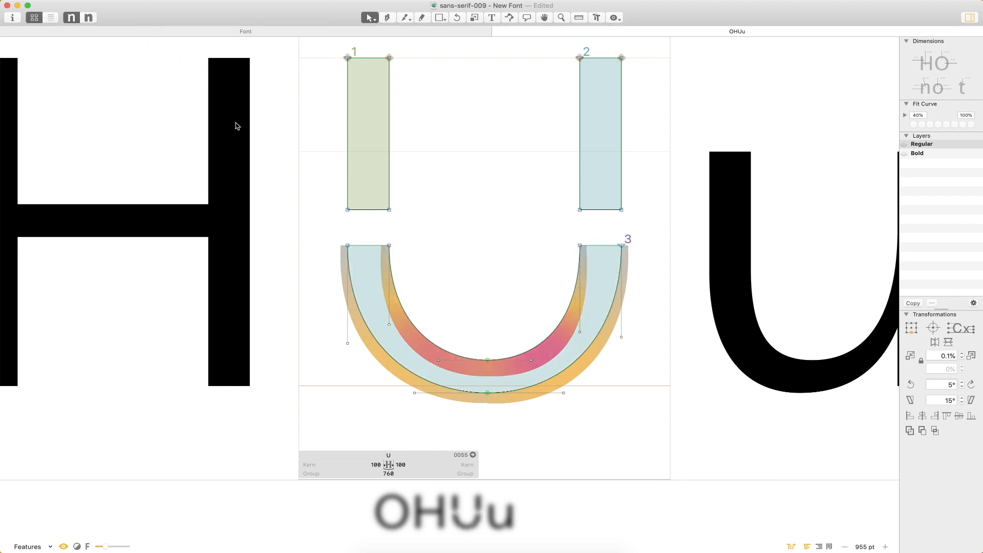
- Hide the Speed Punk curvature overlay
left_click(137, 0)
mouse_move(192, 0)
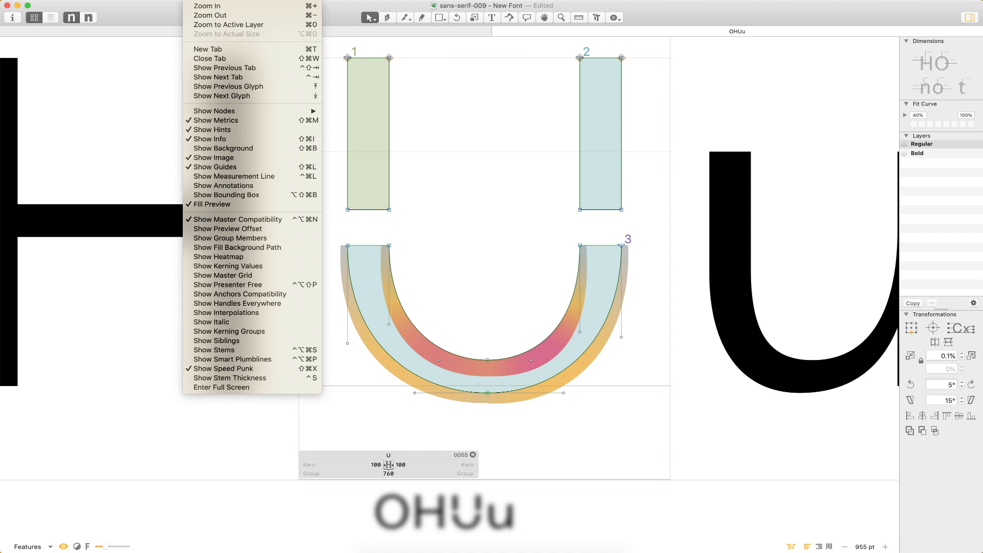
left_click(192, 0)
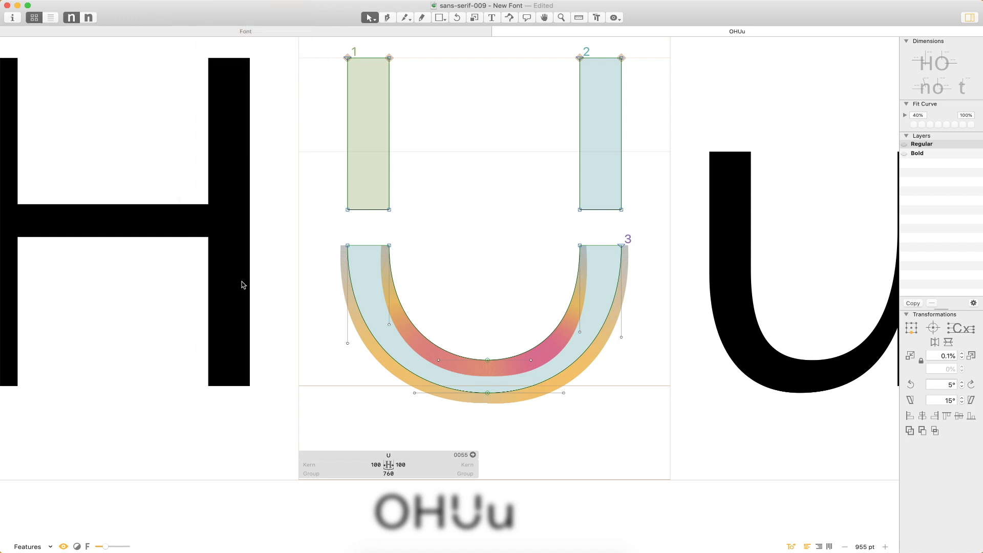
key("super+shift+x")
- Extend the lower ends of both stems down to y 279 to overlap the bowl, and correct the path directions
left_click_drag(627, 197, 396, 260)
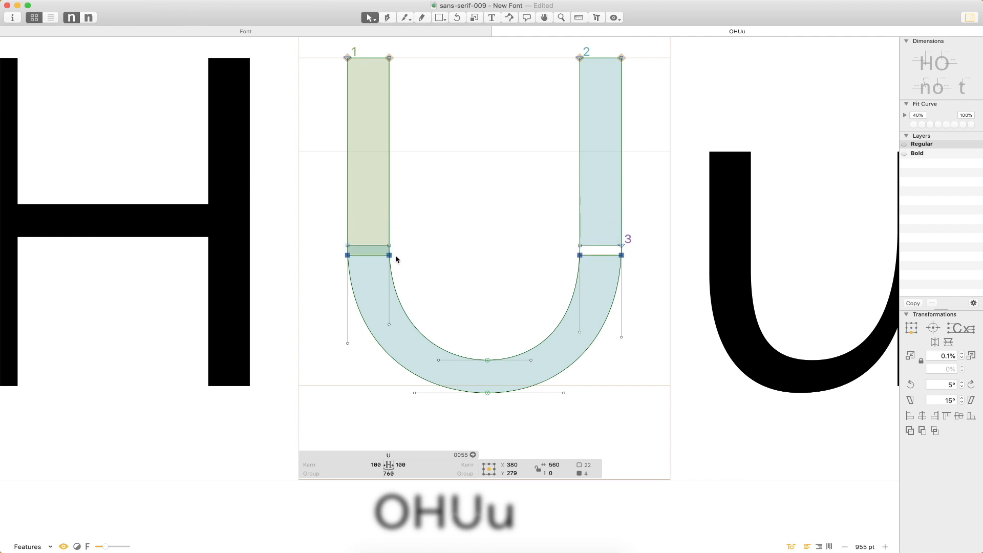
key("super+shift+r")
left_click(402, 246)
- Raise the left stem's two lower nodes to y 297 so the stem only slightly overlaps the bowl
key("super+space")
left_click_drag(465, 169, 282, 307)
left_click(369, 314)
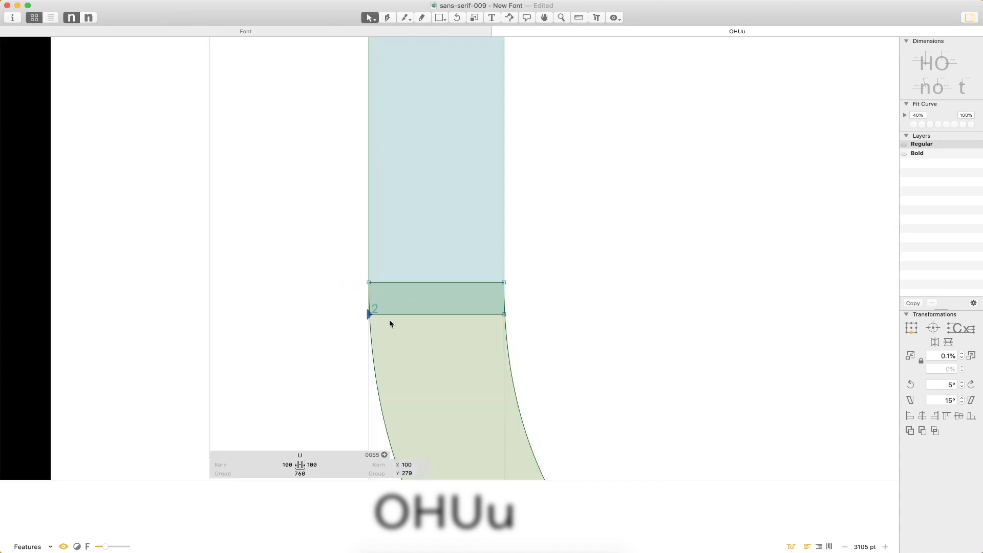
left_click(504, 314, "shift")
left_click_drag(504, 314, 506, 288)
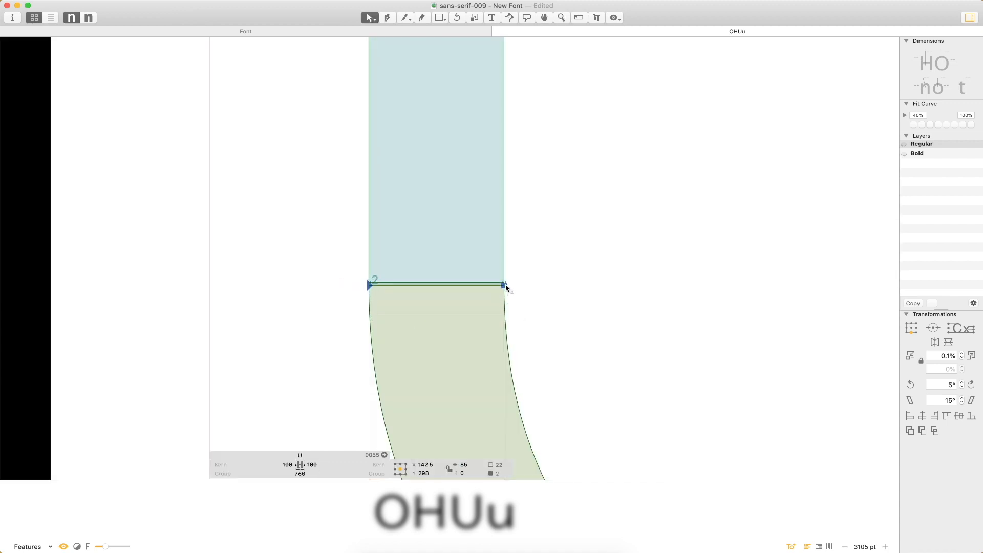
key("super+0")
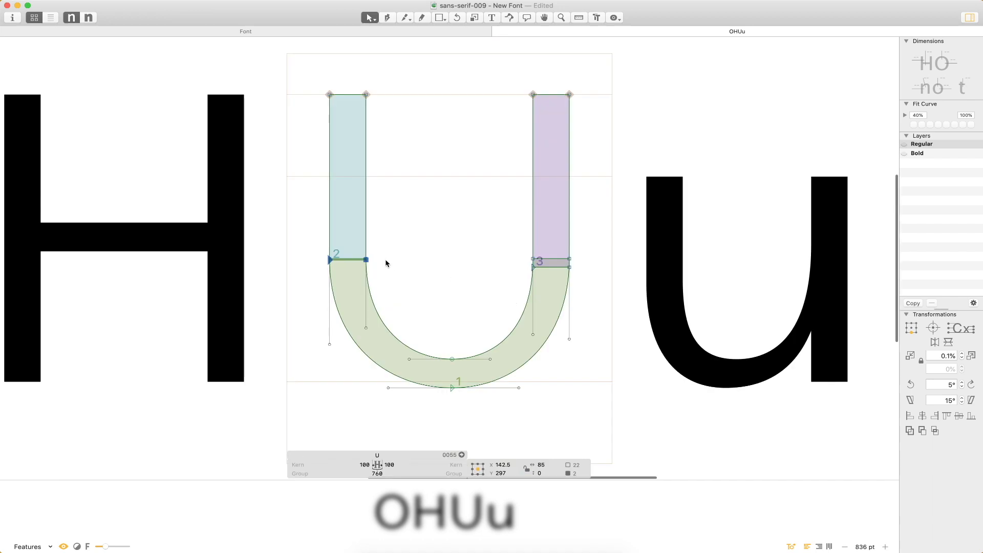
- Raise the right stem's two lower nodes by 20 units to y 299, just overlapping the bowl's top edge
left_click(386, 263)
key("super+space")
left_click_drag(570, 321, 503, 211)
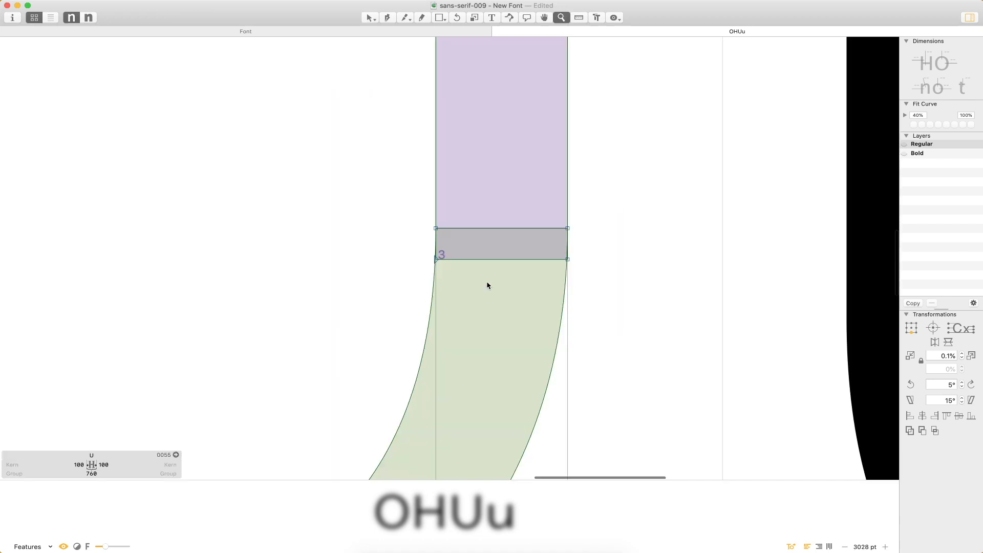
left_click(436, 260)
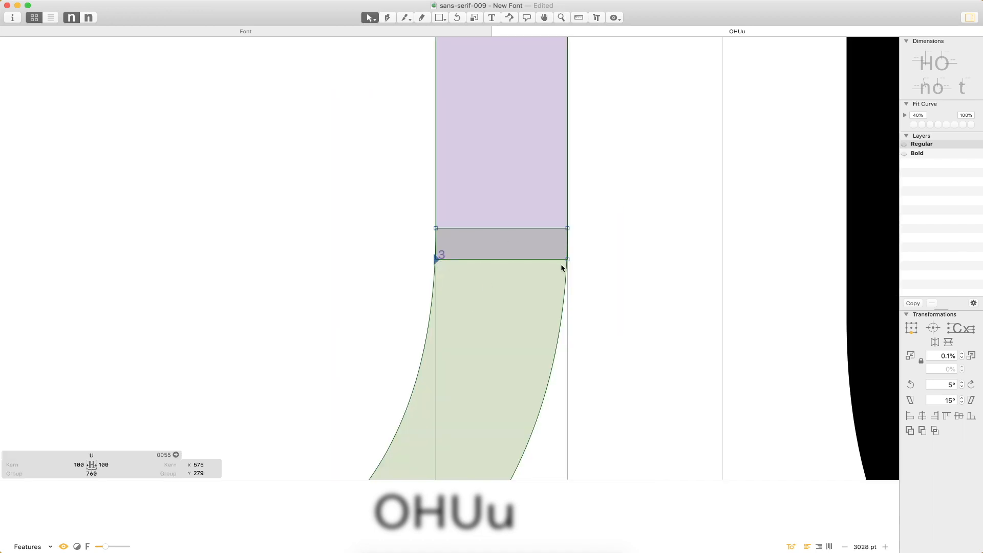
left_click(568, 260, "shift")
key("shift+Up")
key("shift+Up")
left_click(604, 253)
key("super+0")
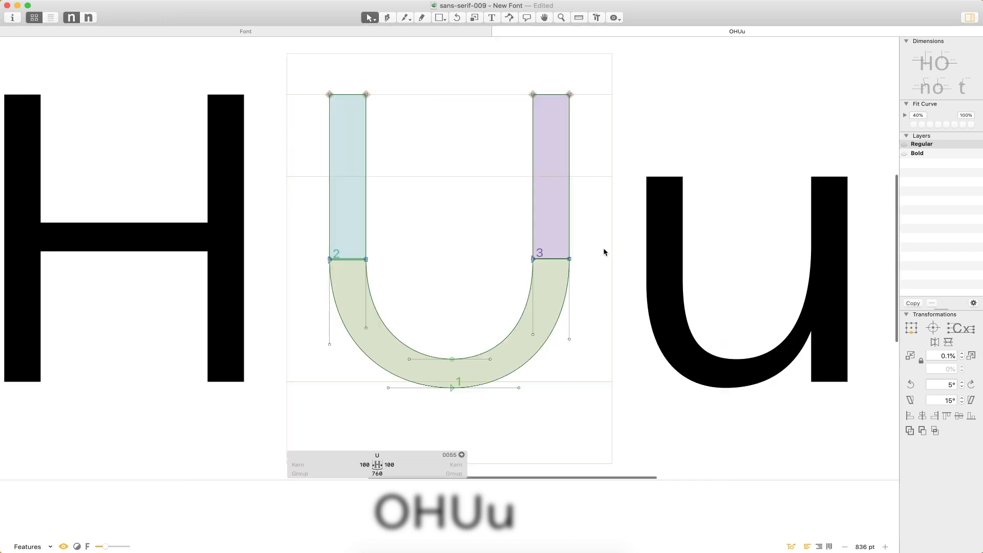
- Insert an M between the H and the U in the edit text
type("t")
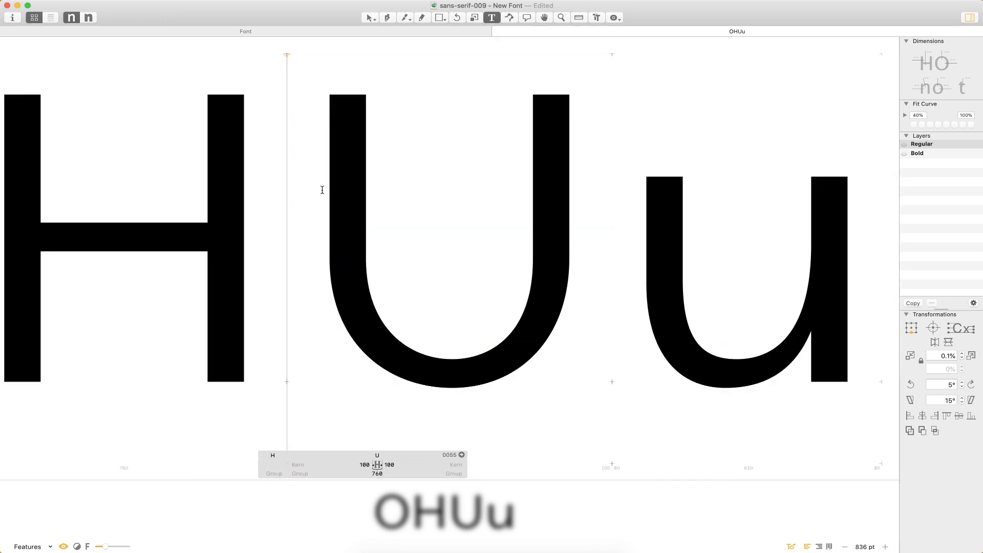
type("M")
key("Escape")
- Open the M and then the U with the Measurement tool to compare their stem widths
double_click(246, 293)
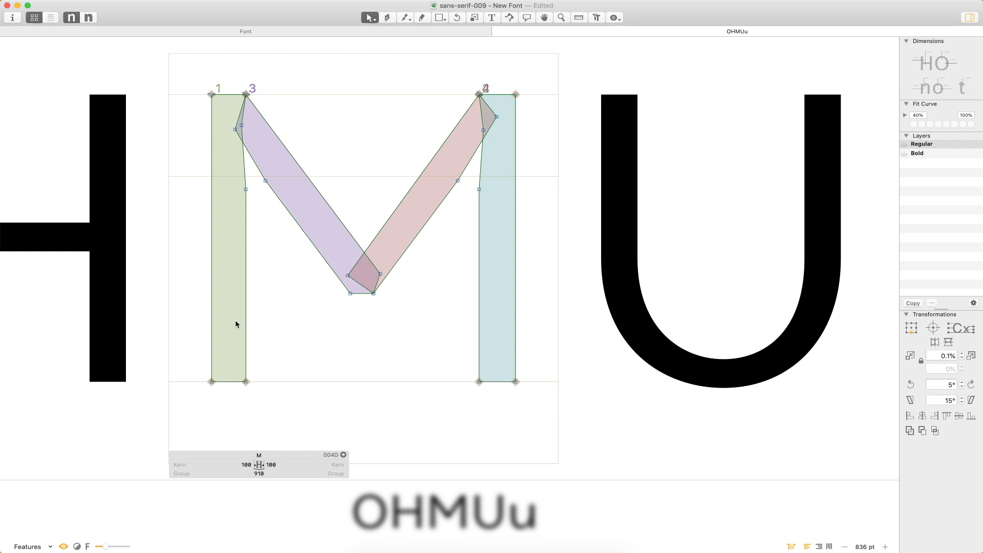
key("l")
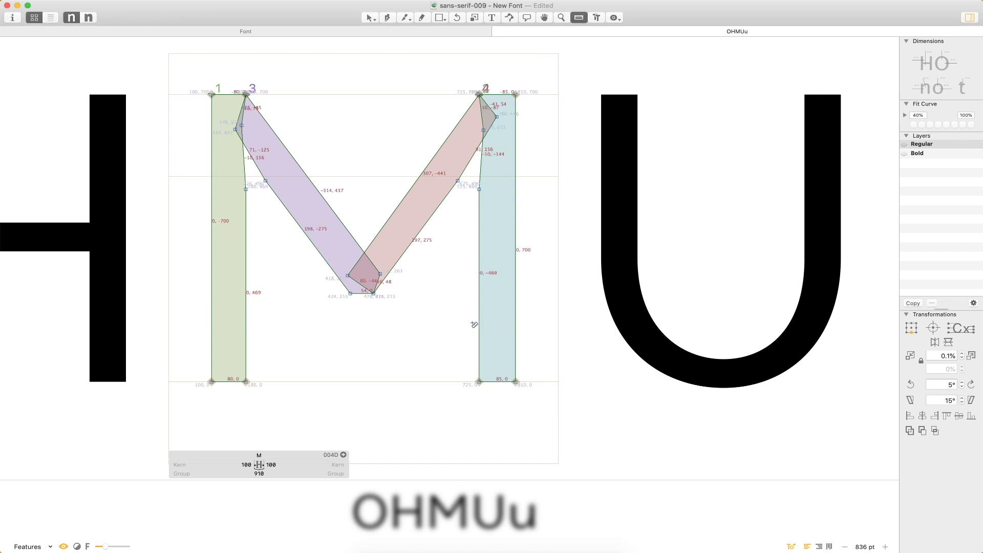
key("v")
double_click(673, 195)
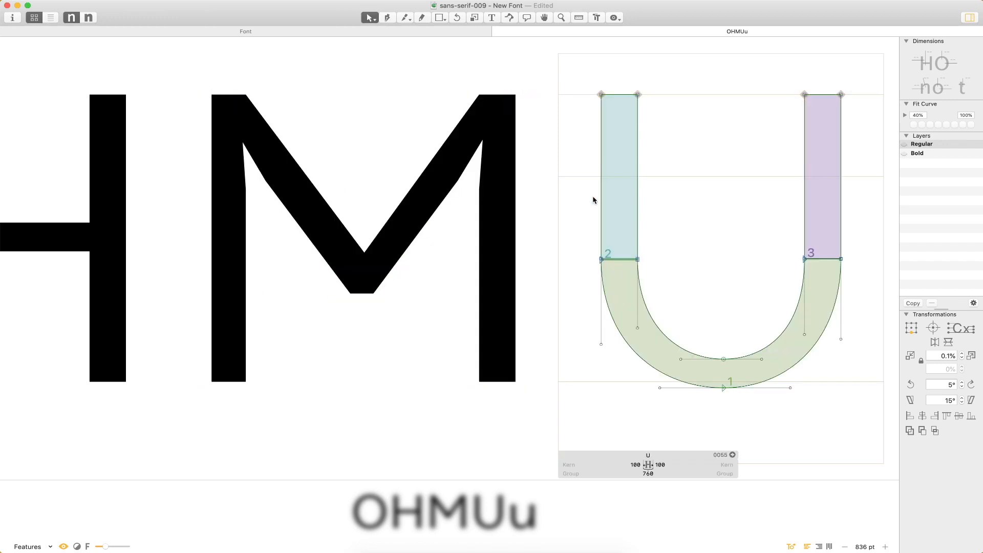
key("l")
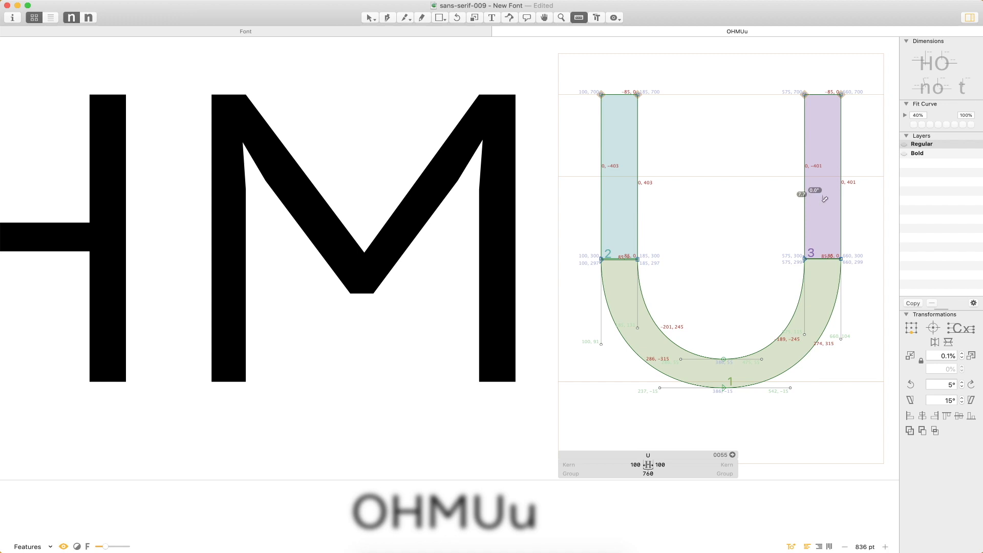
- Thin the U's right stem by moving its inner edge, together with the bowl's inner right end and handle, to x 578
key("space")
left_click_drag(831, 147, 615, 159)
key("super+space")
left_click_drag(666, 77, 467, 399)
left_click_drag(457, 45, 502, 364)
key("Right")
key("Right")
key("Right")
key("Right")
key("Right")
key("Right")
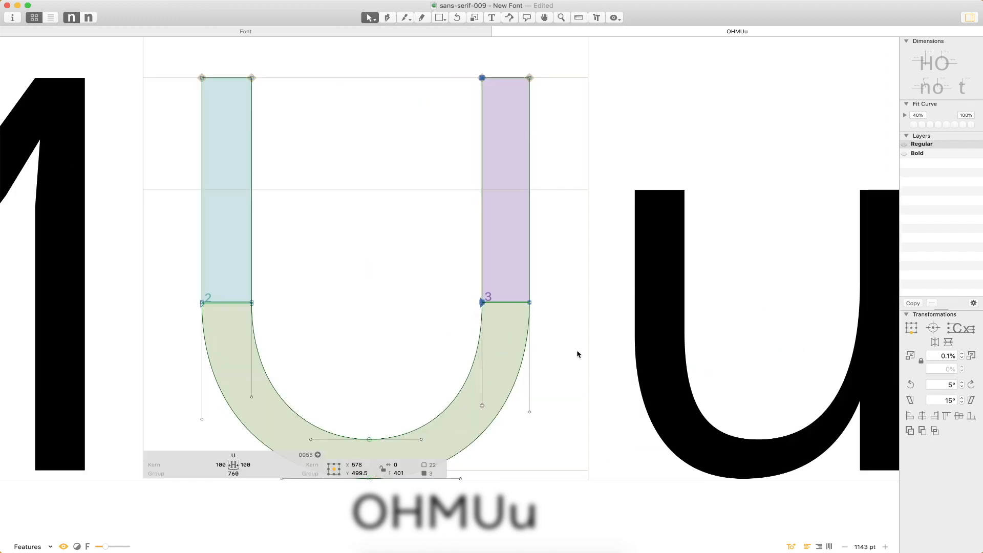
left_click(576, 381)
- Show the Speed Punk overlay and shorten the right handle of the outer curve's lowest point by 10 units
key("space")
left_click_drag(408, 350, 425, 249)
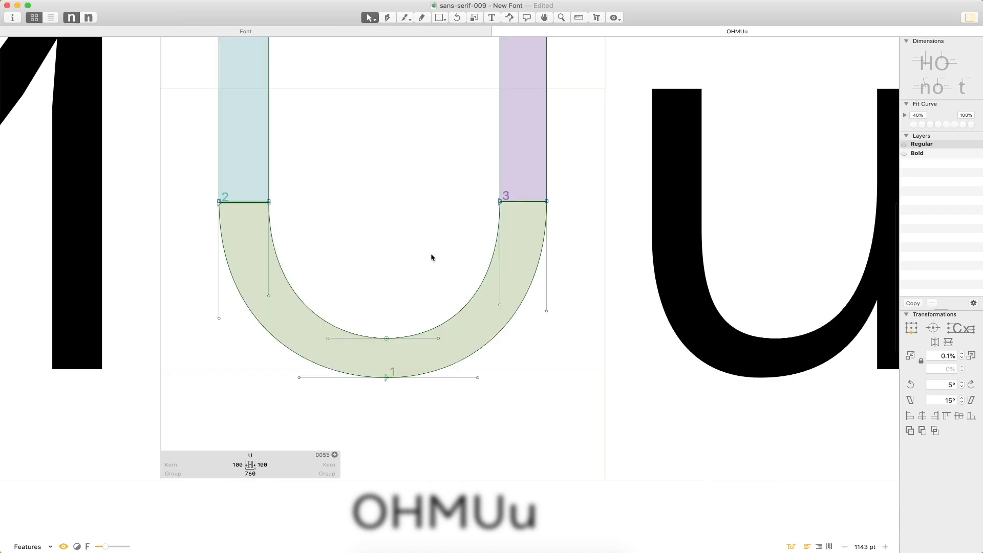
key("super+shift+x")
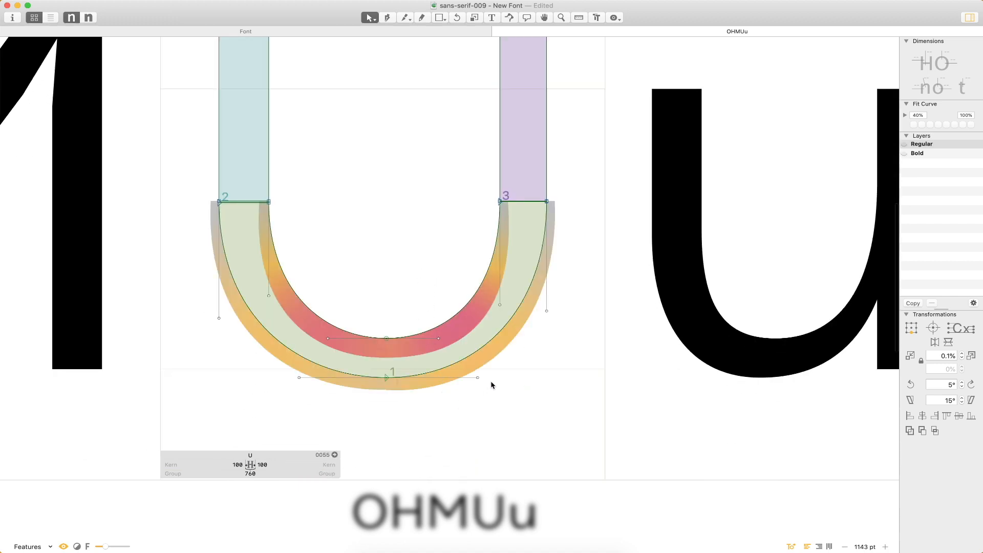
left_click(477, 377)
key("shift+Left")
- Lengthen the vertical handle at the outer curve's right end to 215 units, at y 85, to match the curvature
key("Tab")
key("shift+Down")
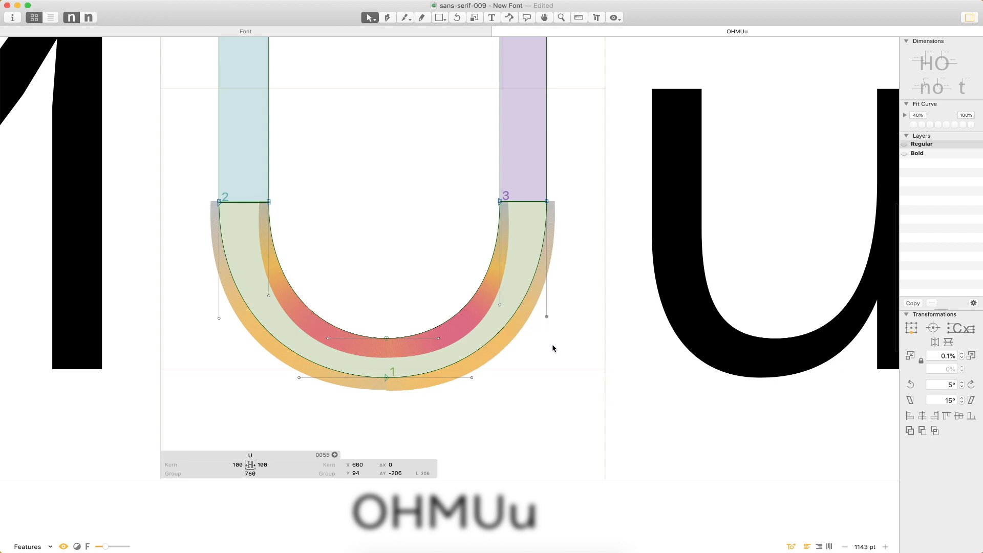
key("Down")
key("Down")
key("Down")
key("Down")
key("Down")
key("Down")
key("Down")
key("Down")
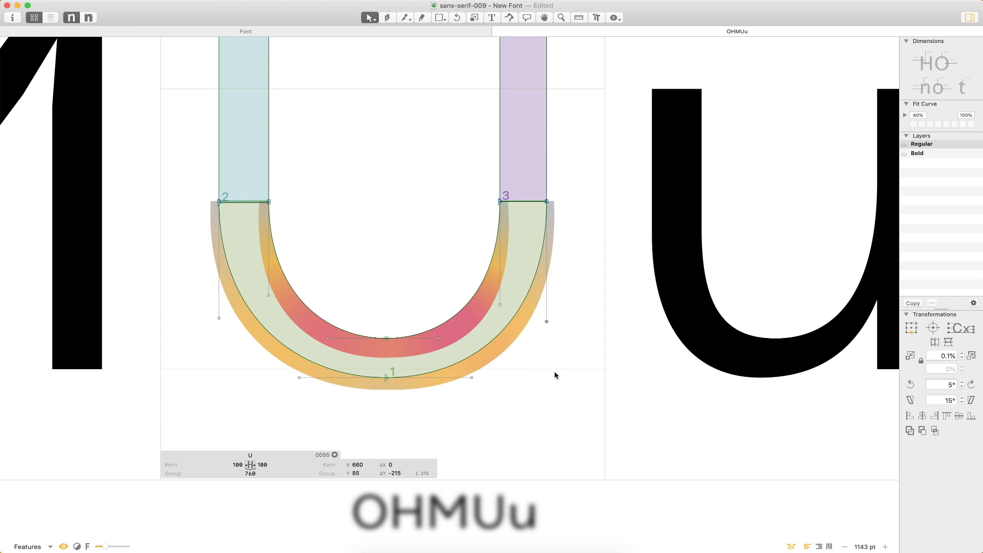
left_click(552, 371)
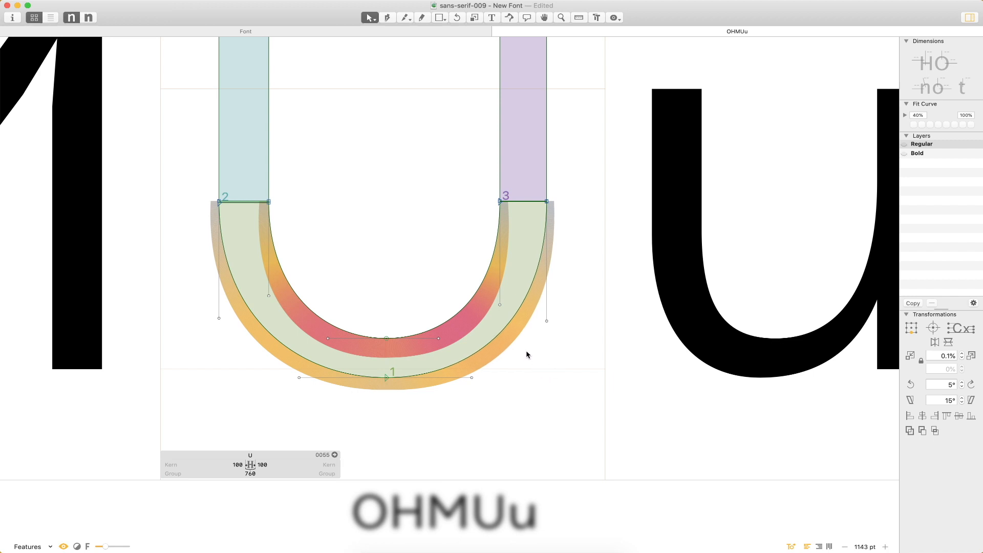
- Preview the filled U beside its neighbouring letters and hide the Speed Punk overlay
key("space")
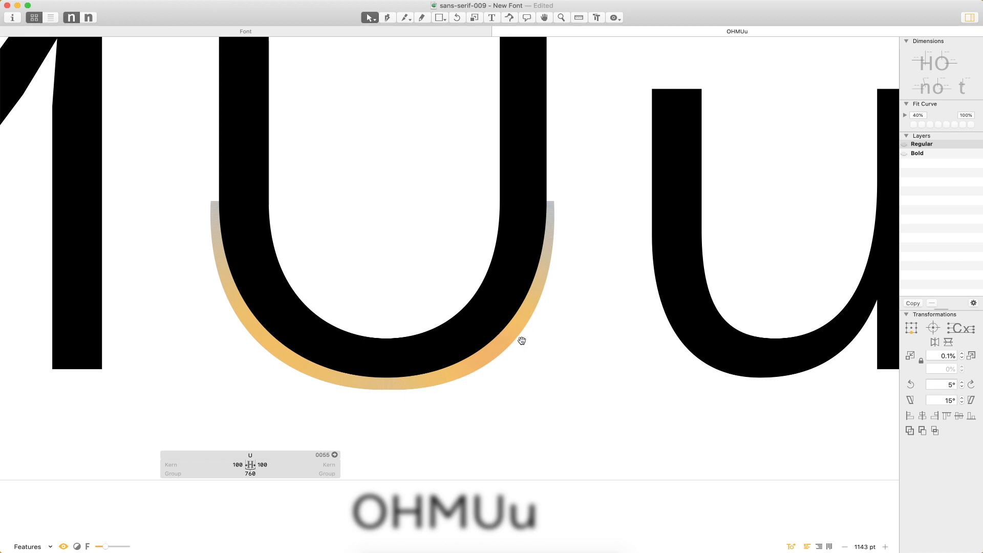
scroll(518, 226, "down", 5)
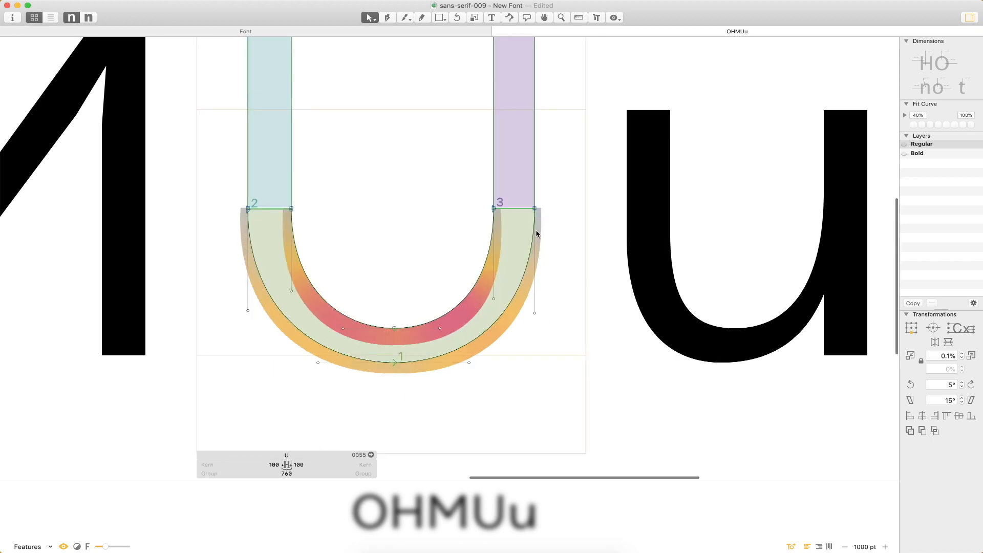
key("space")
left_click_drag(528, 174, 573, 220)
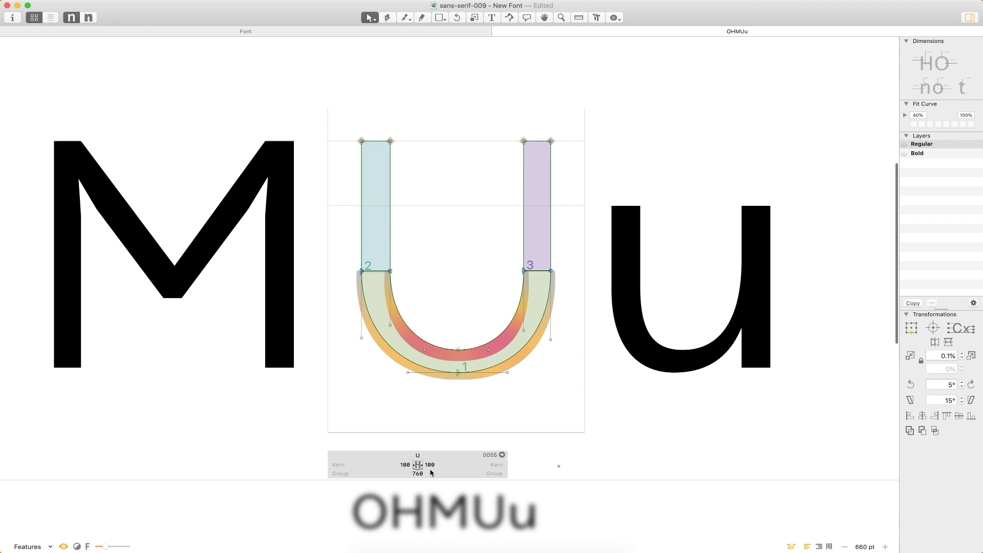
key("shift+super+x")
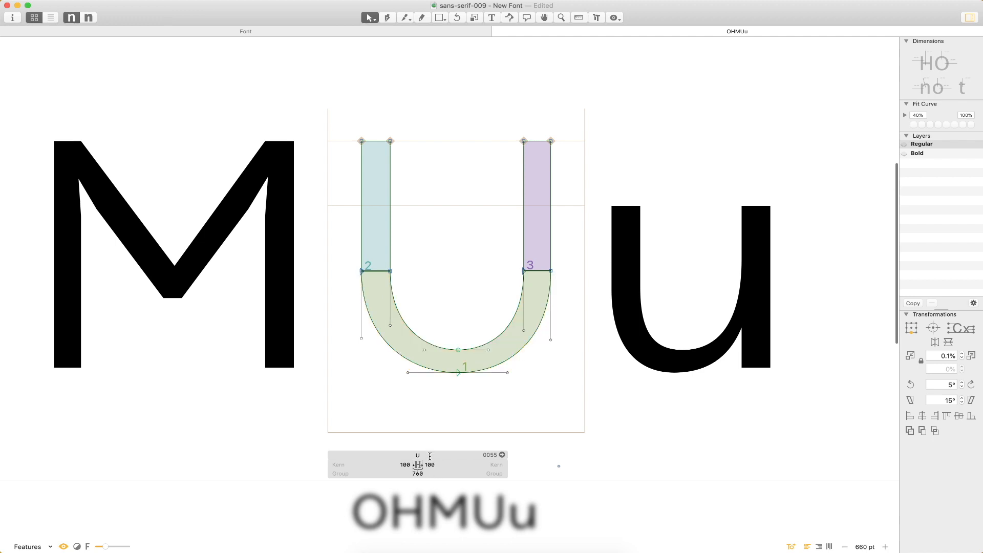
- Replace the lowercase u after the U with an M so the text reads OHMUM
key("Escape")
key("Right")
key("Escape")
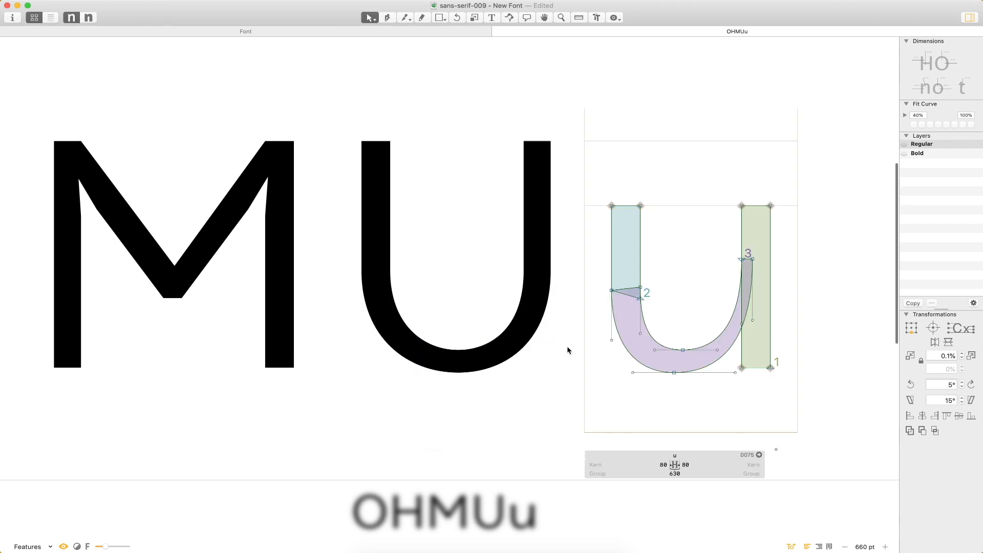
key("Escape")
key("Delete")
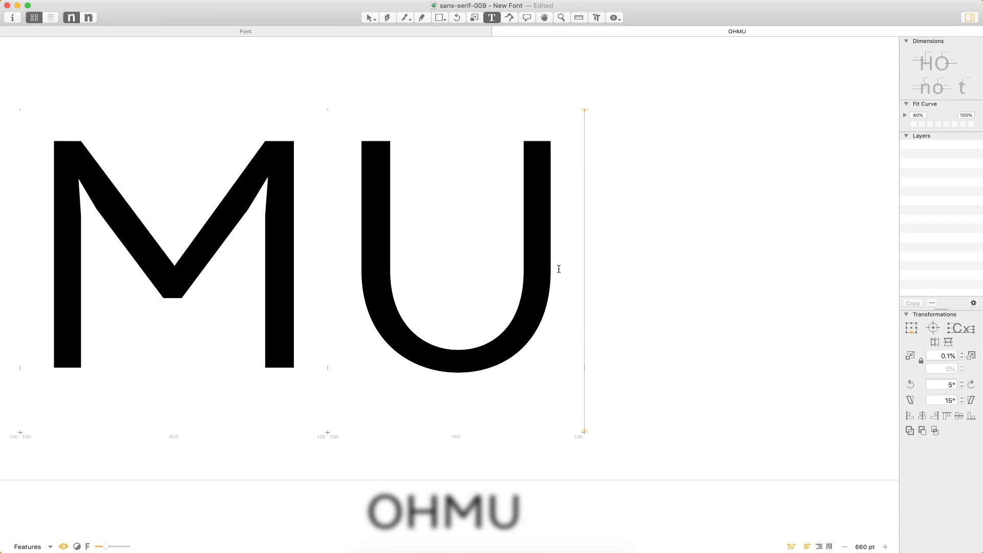
type("M")
key("Escape")
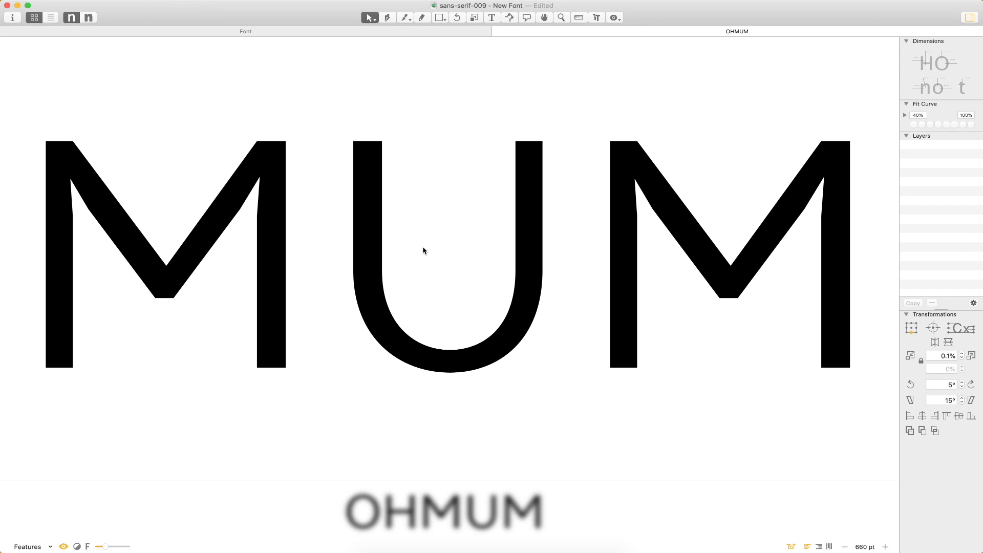
- Show the Speed Punk overlay on the U and shift its two bottom curve nodes sideways to x 382 to balance the curvature
double_click(496, 359)
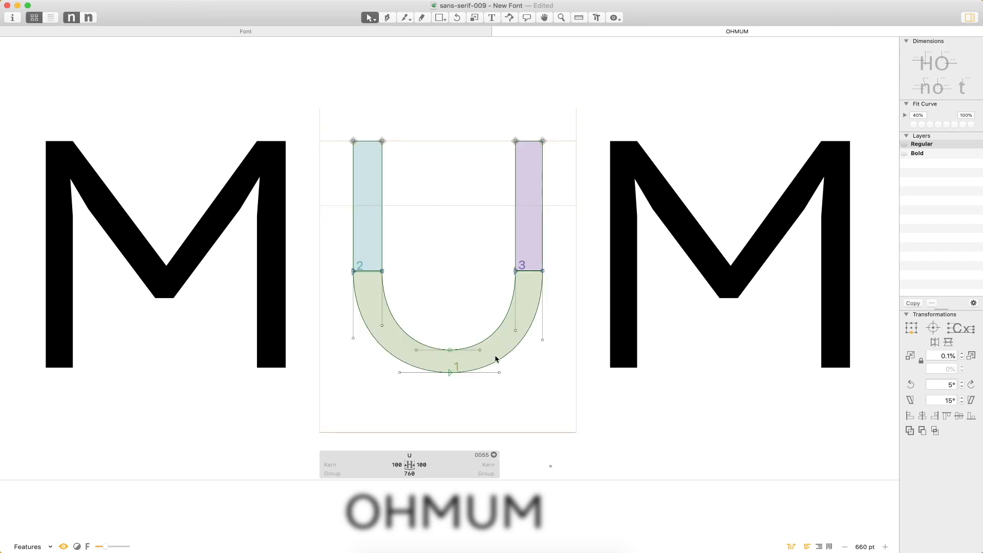
left_click_drag(471, 336, 441, 394)
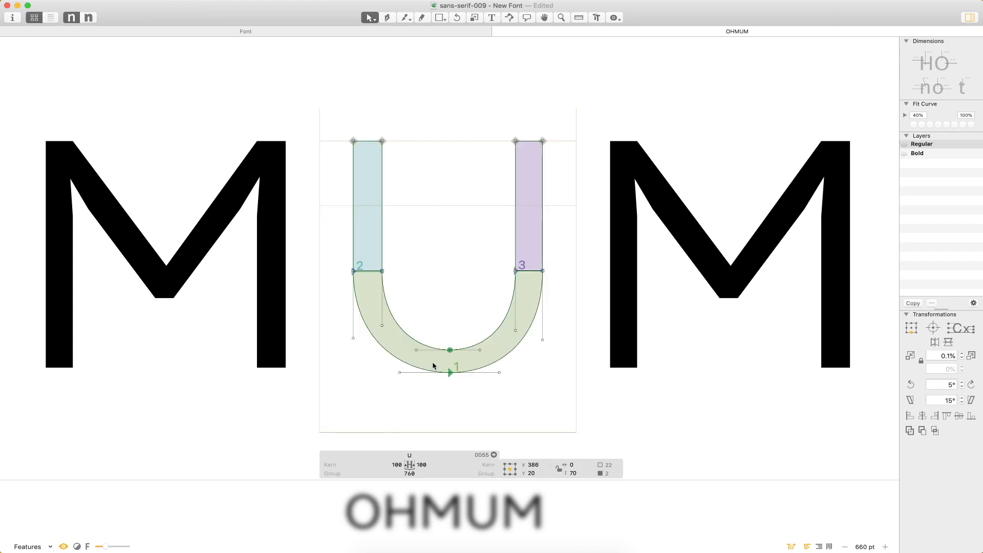
key("shift+super+x")
key("shift+Right")
key("shift+Left")
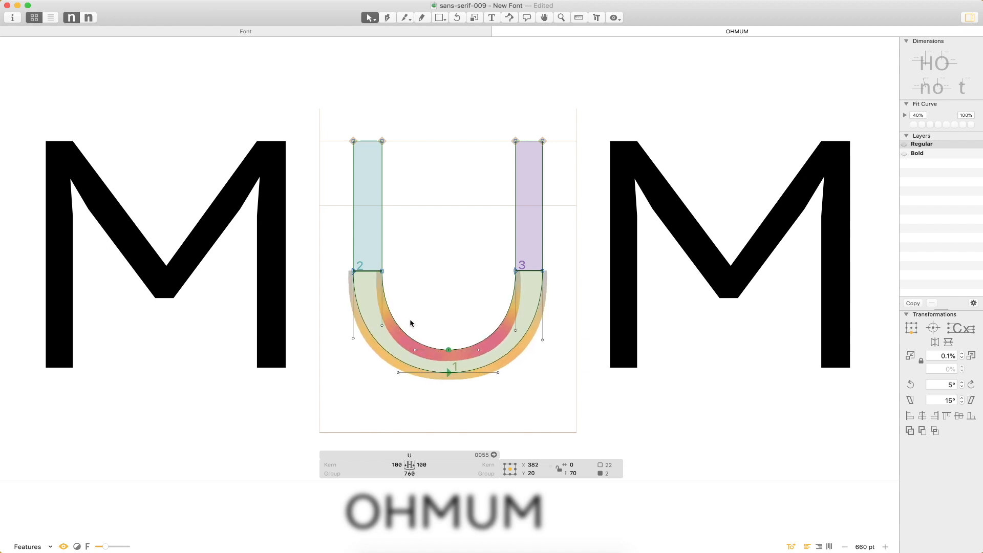
- Preview the whole word OHMUM filled at 250 pt and close its edit tab to return to the font overview
key("t")
left_click(574, 270)
key("Escape")
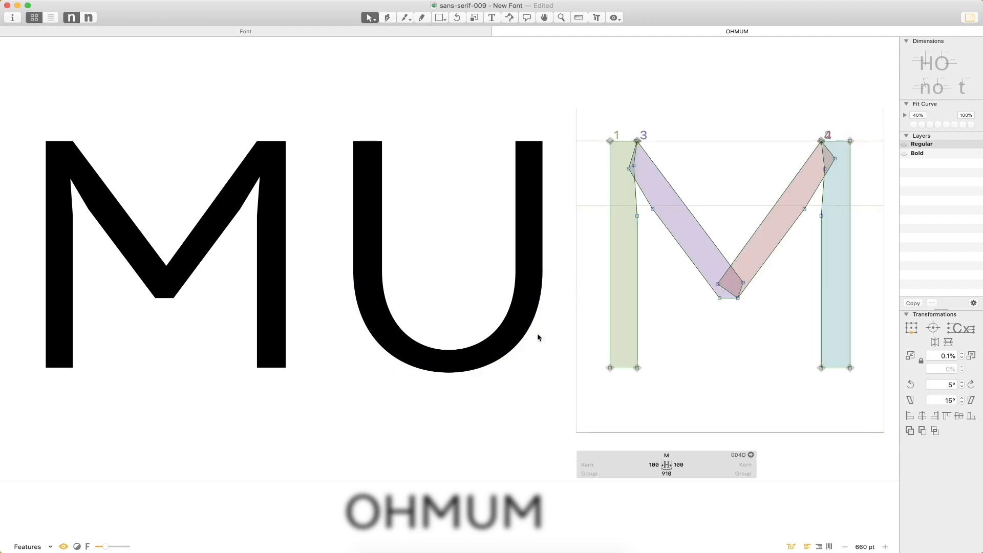
key("super+minus")
key("super+minus")
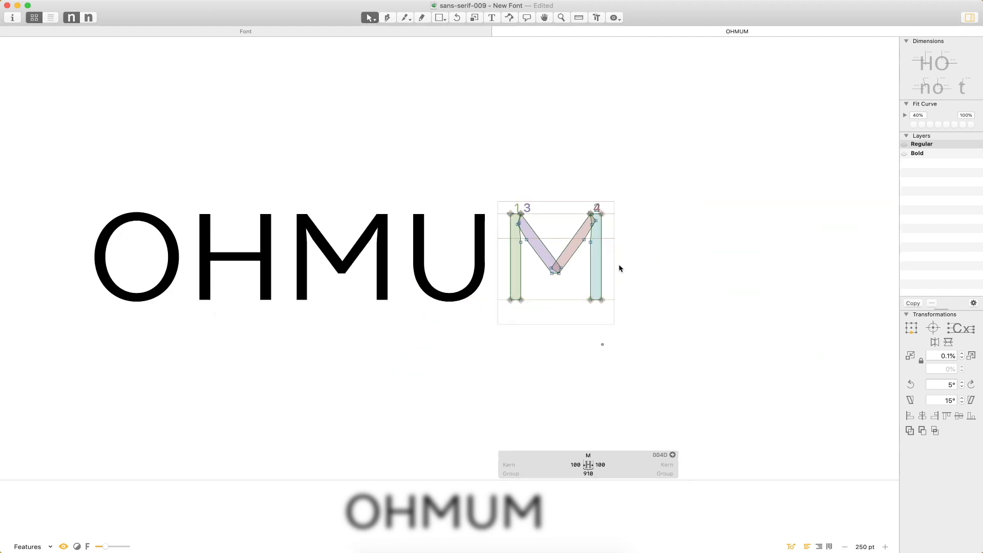
key("Escape")
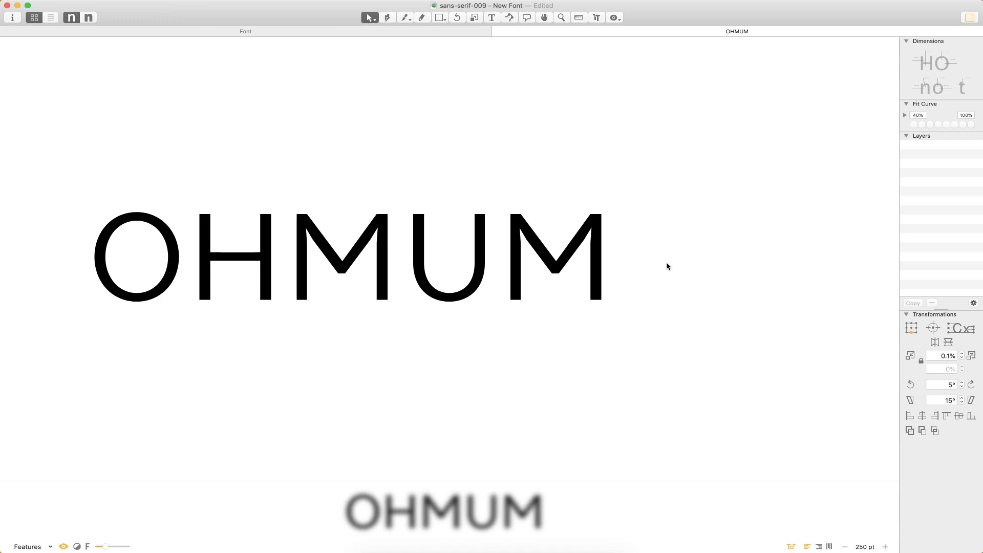
key("super+w")
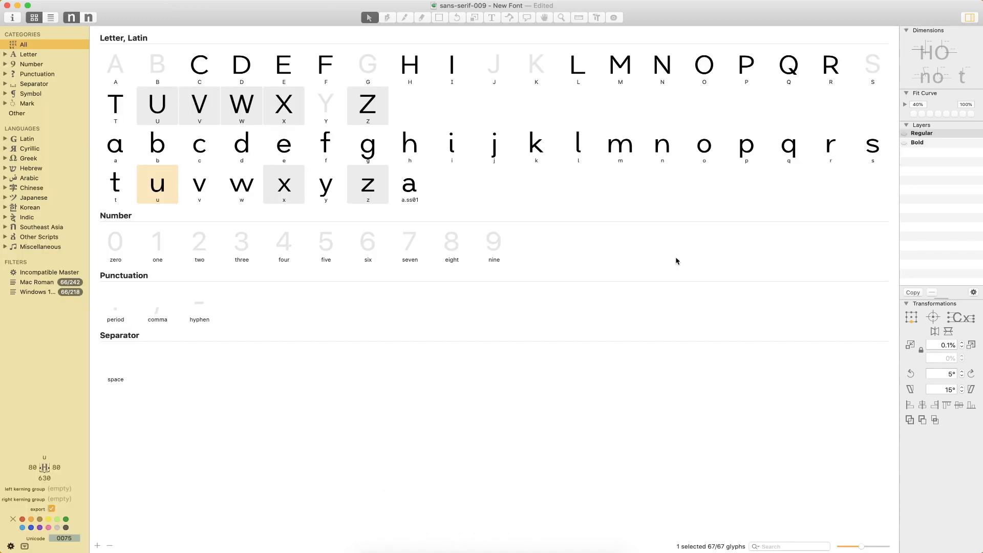